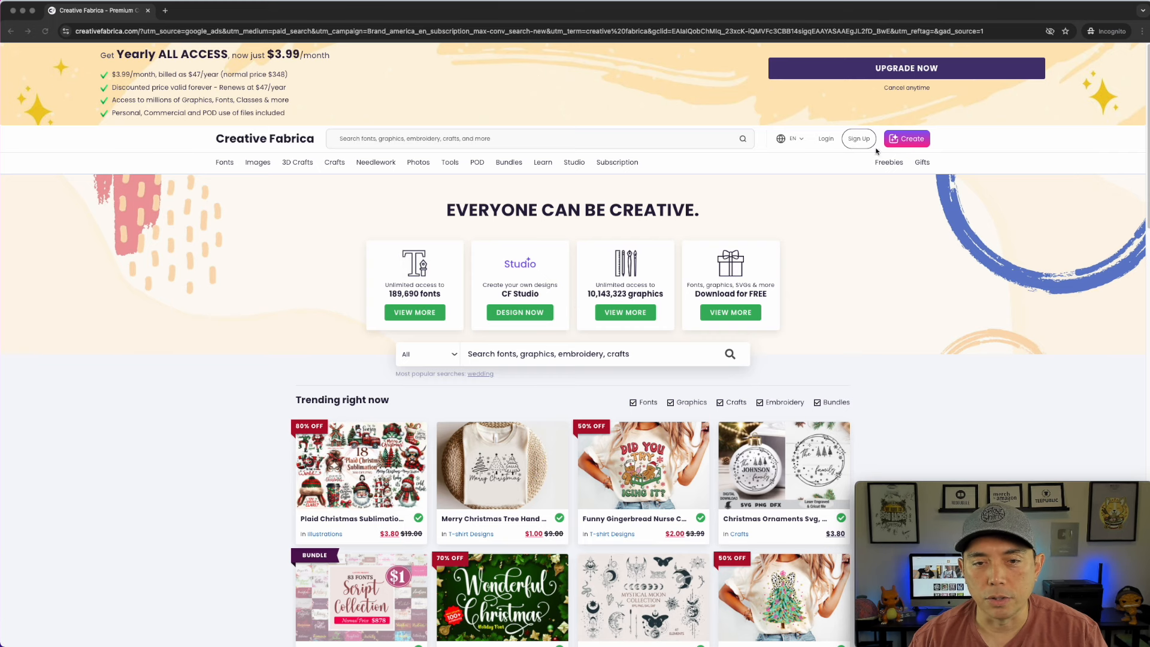
Step: Open the Creative Fabrica Studio landing page and review its features, template community and use cases
click(533, 311)
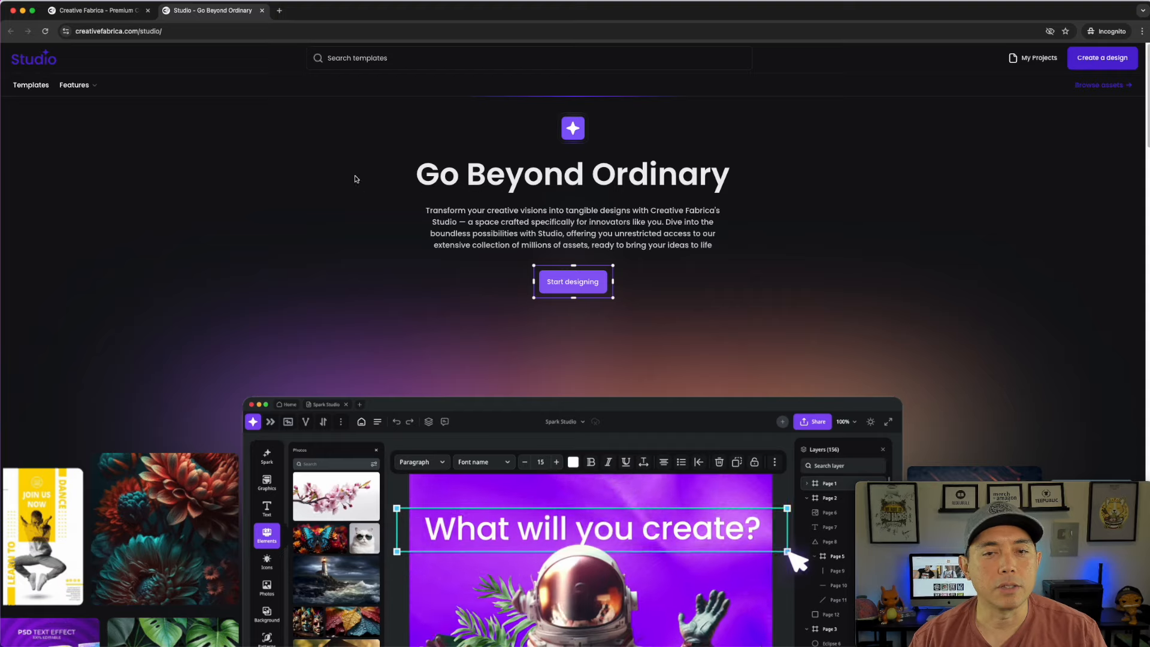
scroll(588, 274, down, 5)
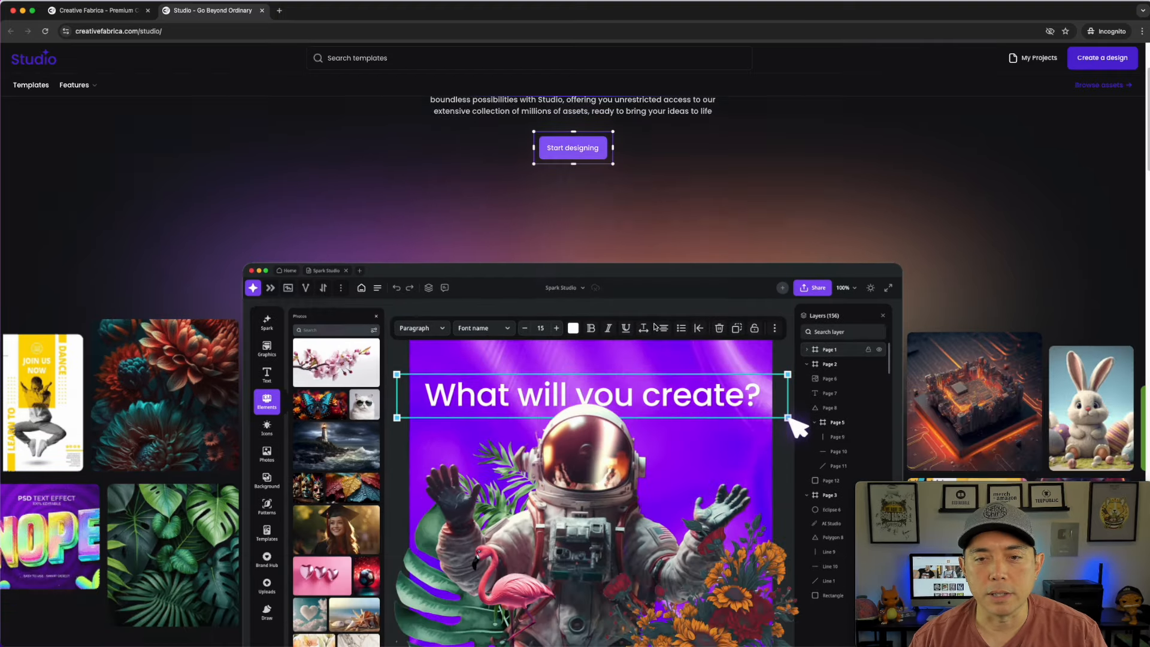
scroll(621, 353, down, 10)
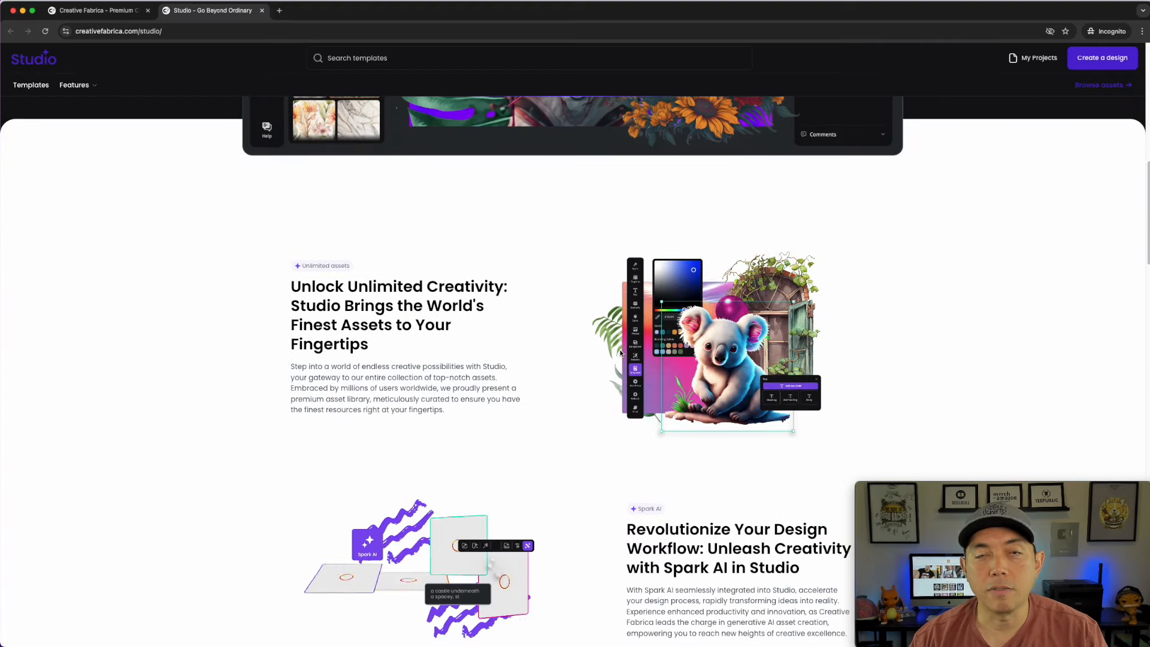
scroll(621, 354, down, 4)
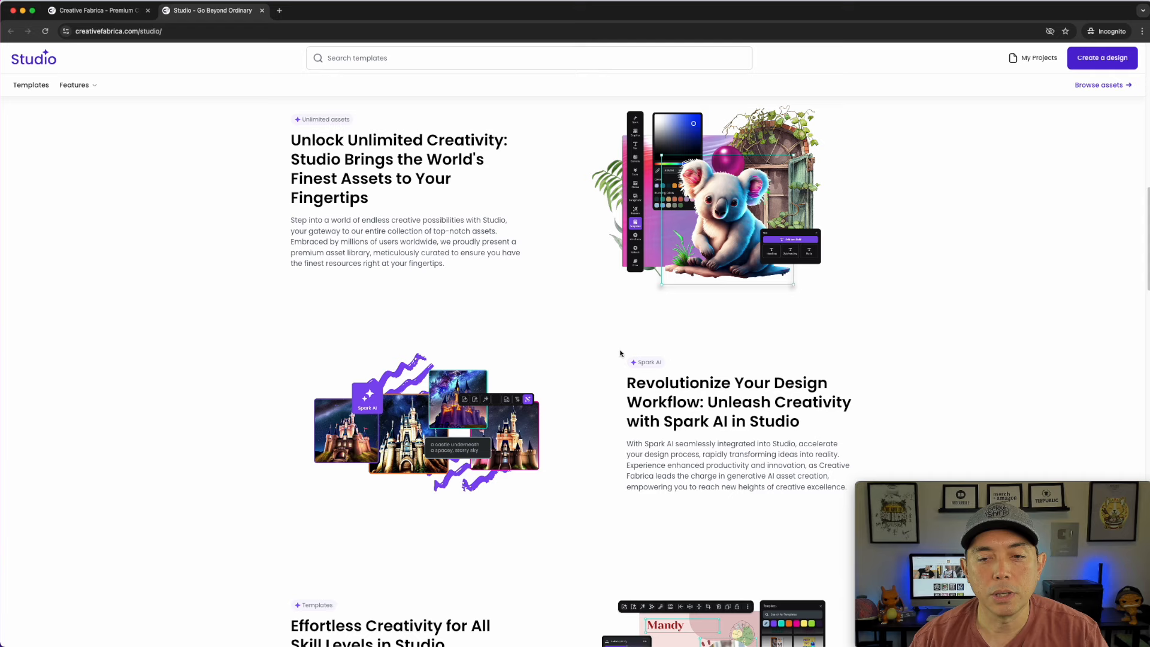
scroll(621, 353, down, 1)
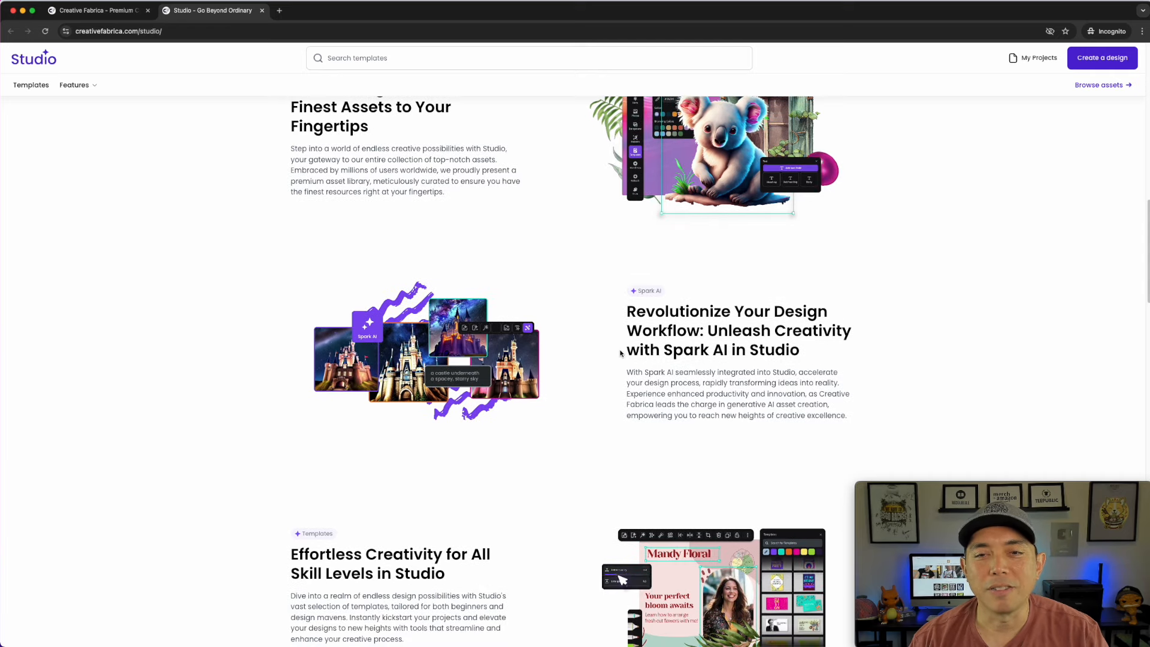
scroll(621, 354, down, 7)
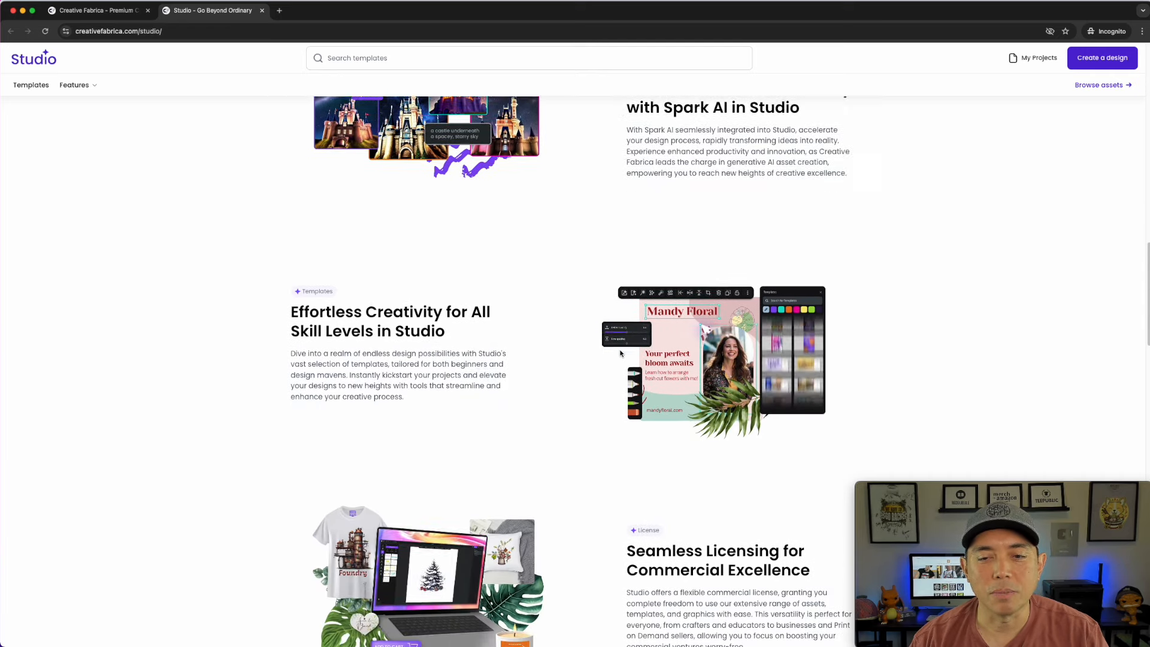
scroll(621, 353, down, 18)
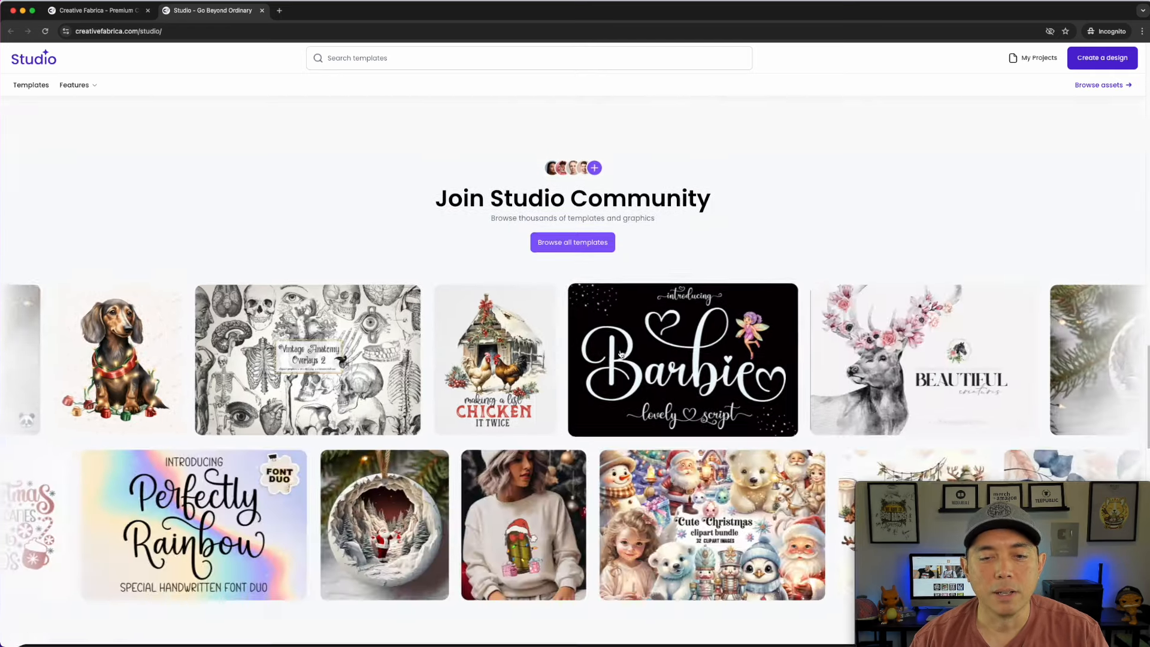
scroll(620, 354, down, 13)
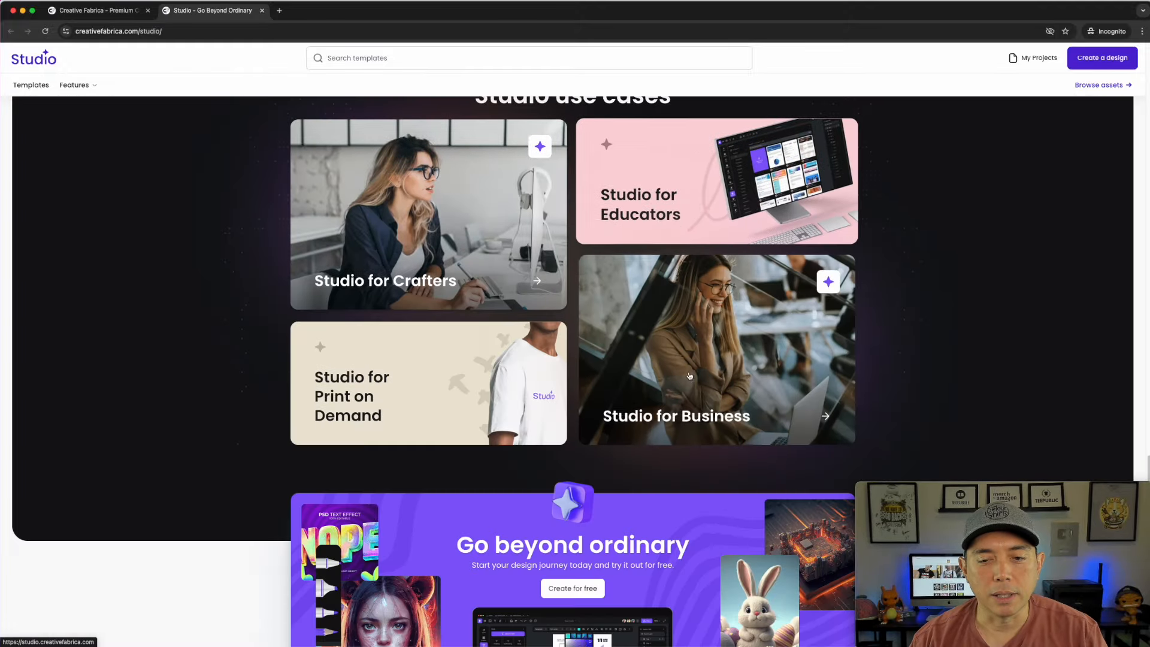
scroll(645, 398, down, 2)
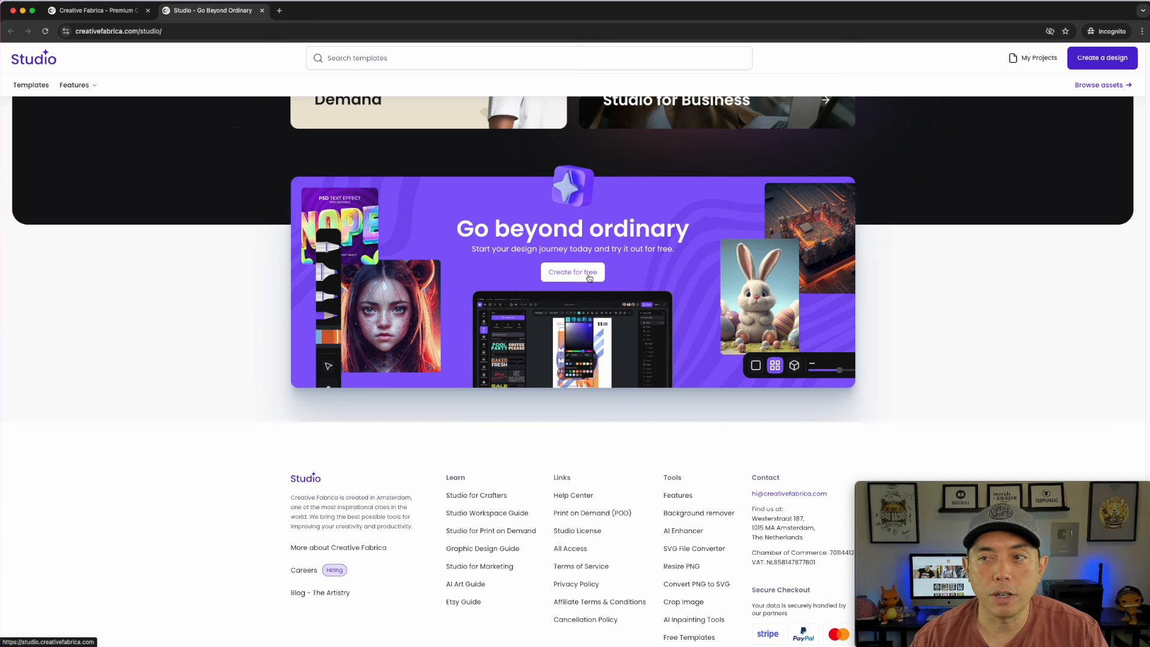
Step: Create a blank Studio design and browse the template gallery before returning to the editor
click(1109, 60)
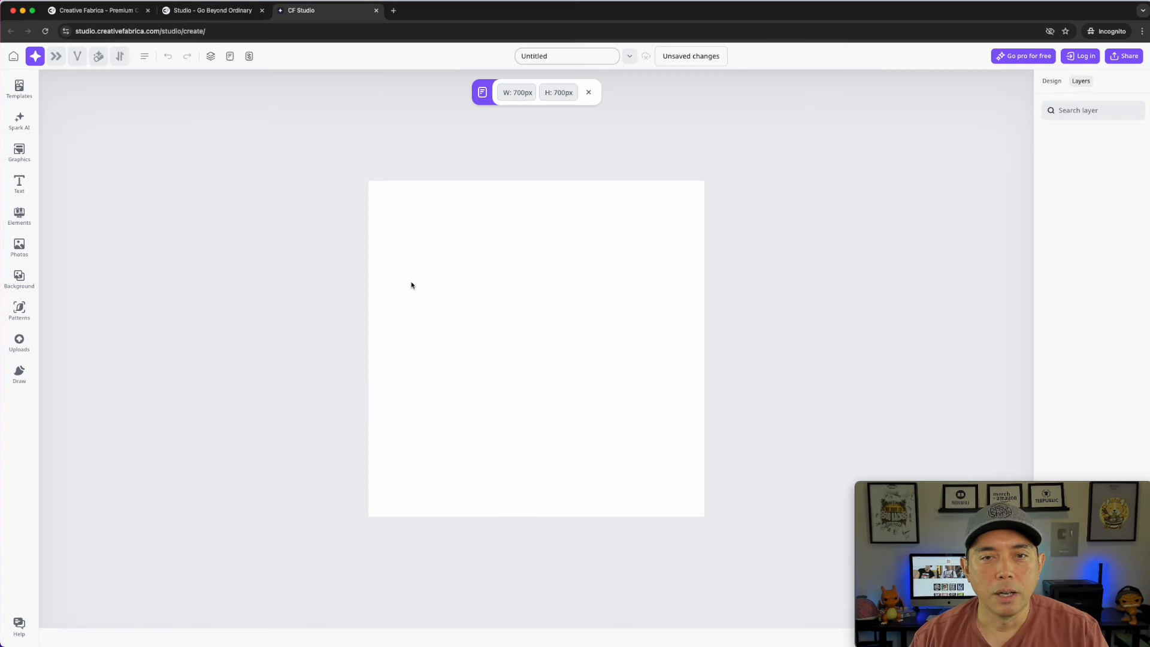
click(18, 90)
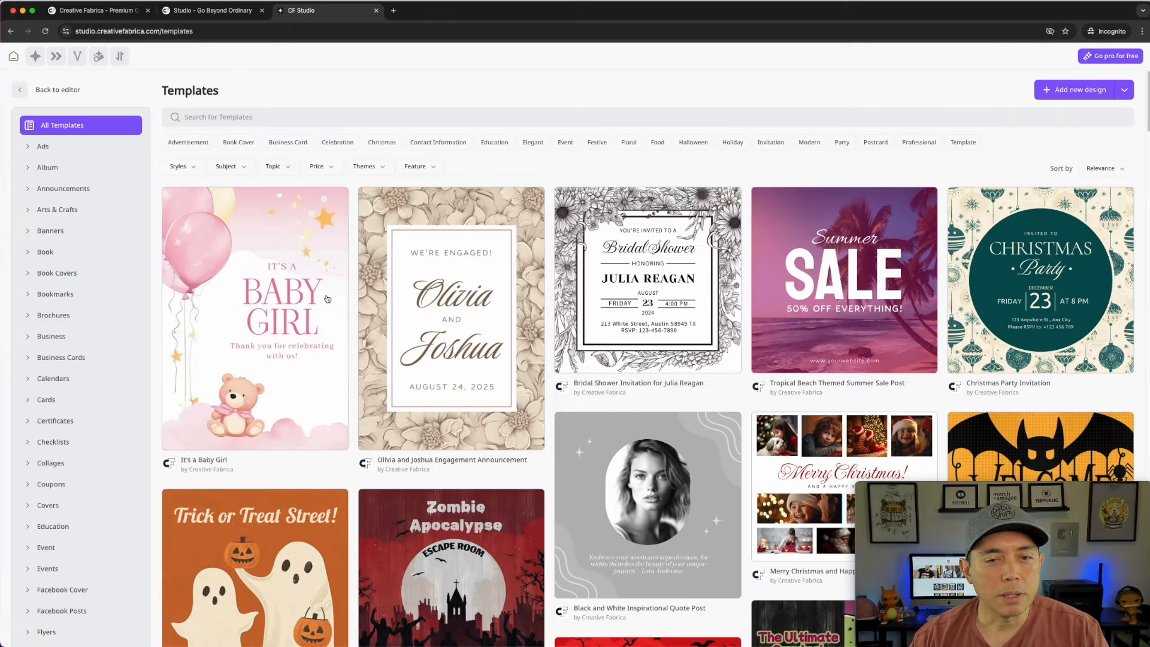
scroll(534, 487, down, 10)
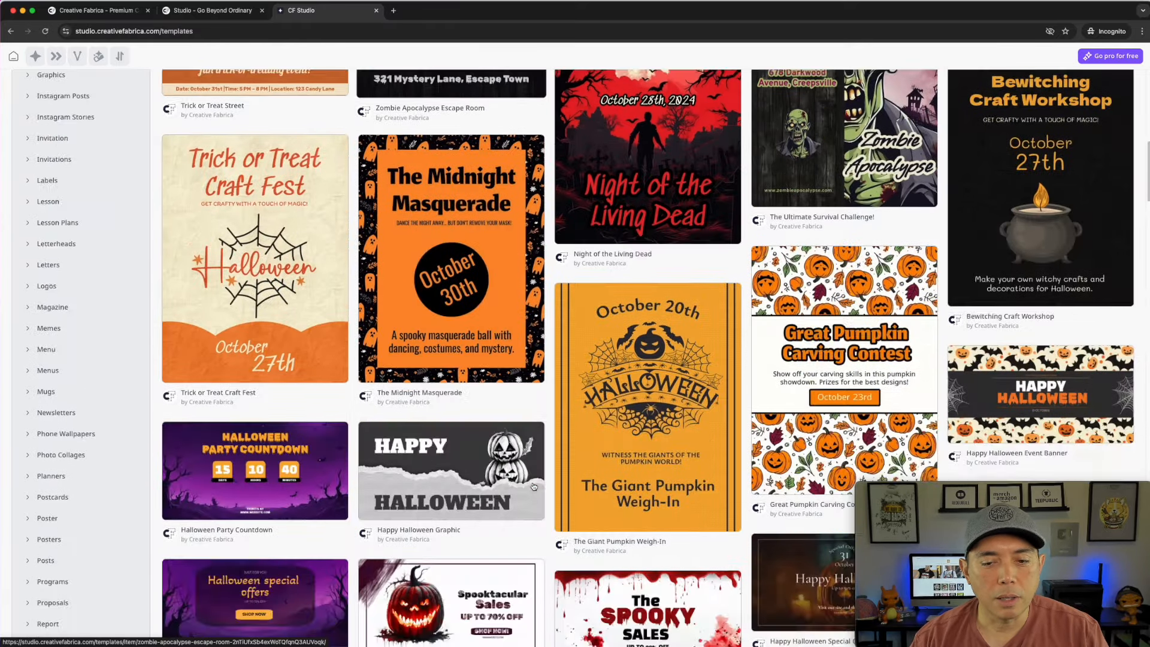
scroll(534, 486, up, 10)
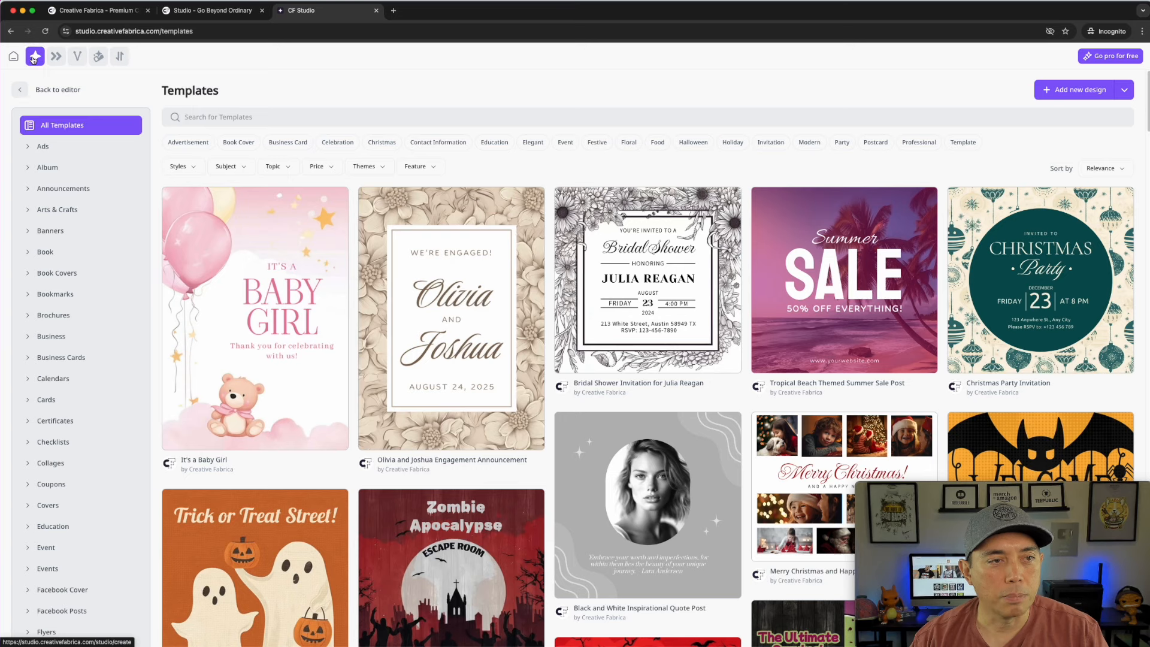
click(34, 58)
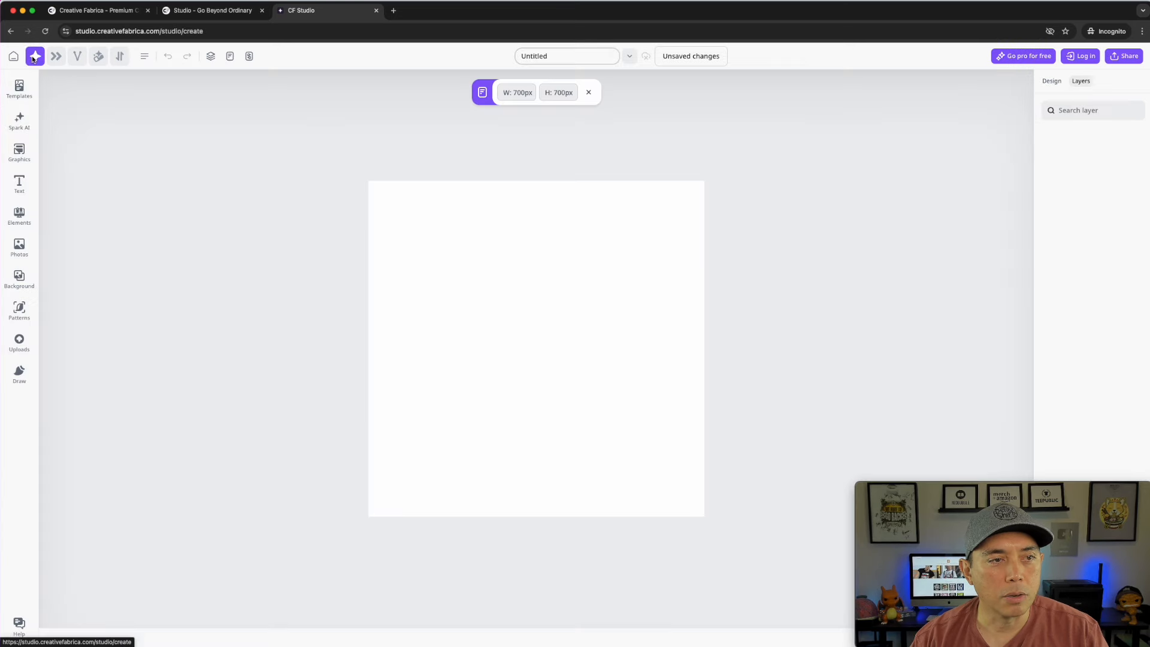
Step: Try out the colourful BOO lettering graphic on the canvas, shifting it slightly, and delete it
click(26, 123)
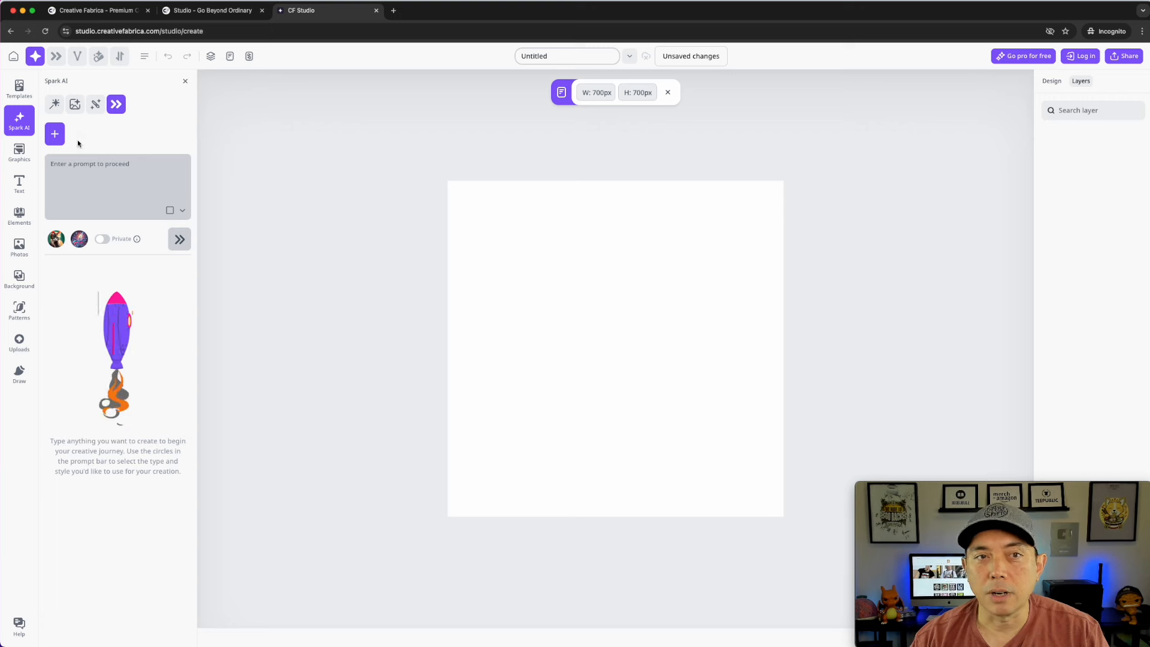
click(16, 152)
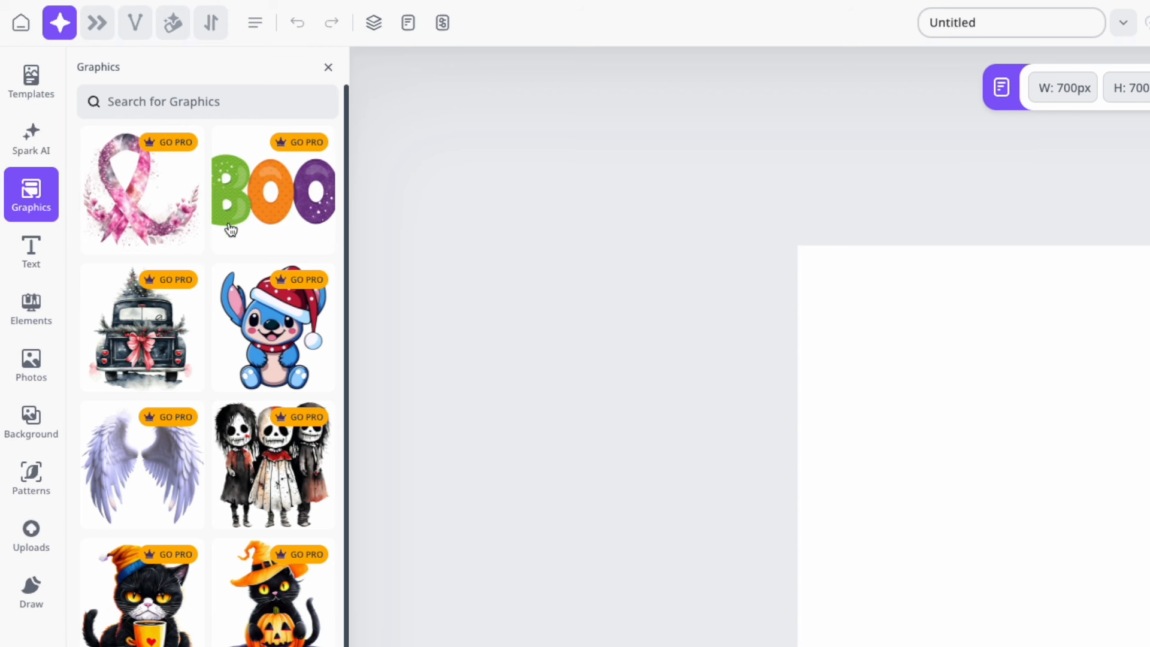
click(265, 197)
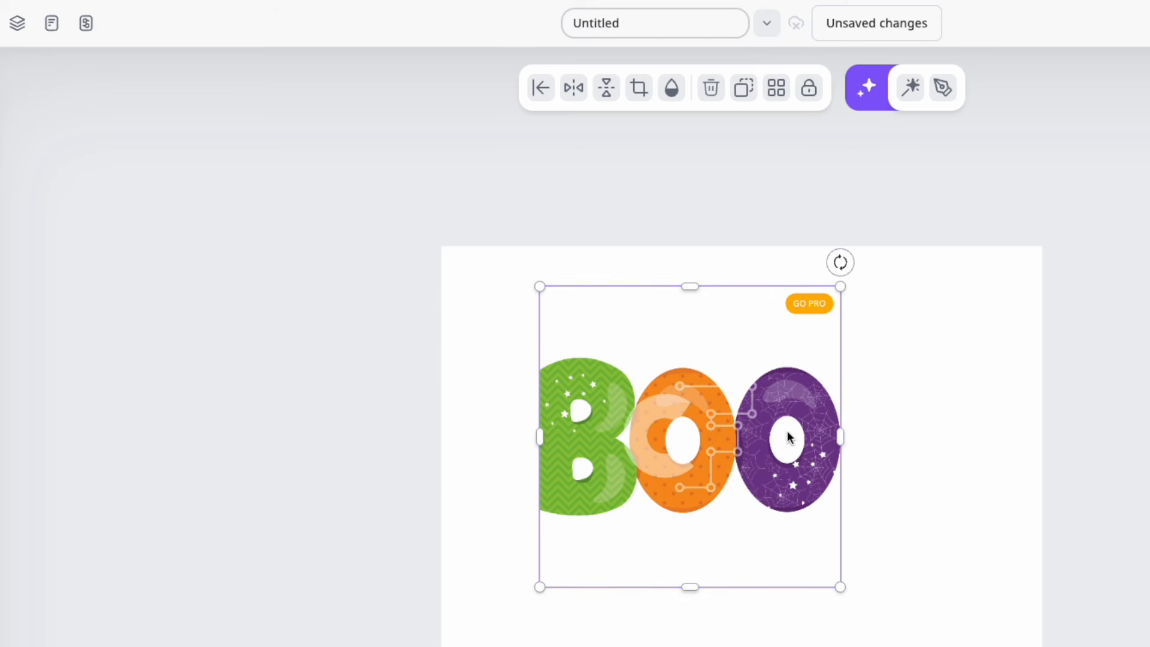
drag(777, 452, 804, 504)
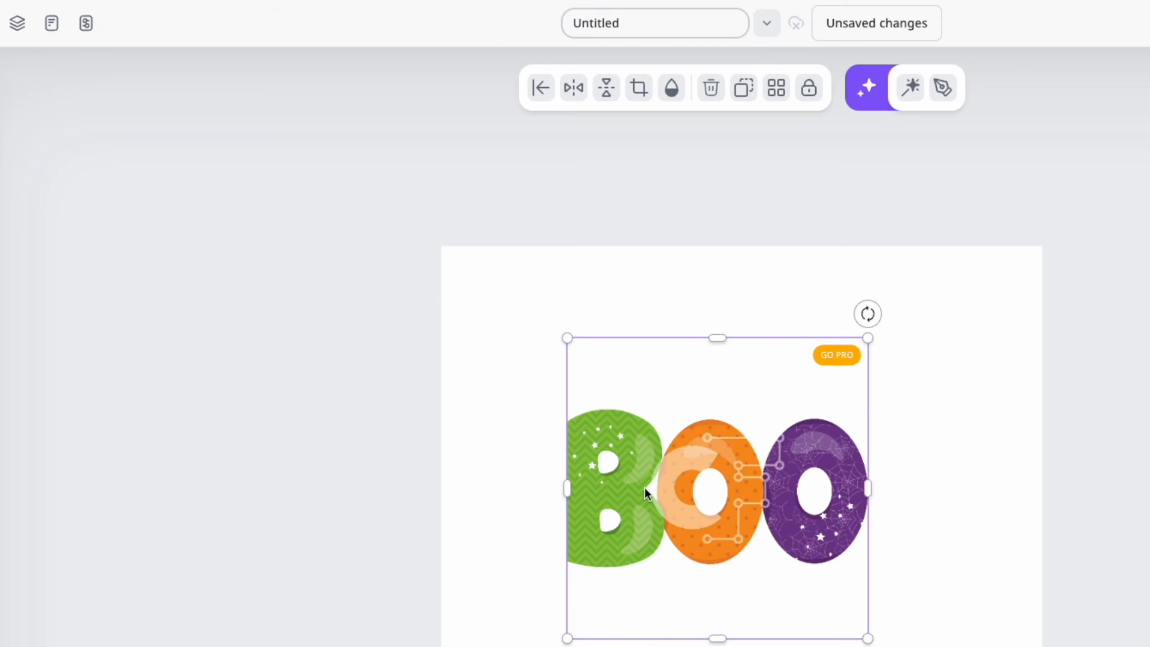
key(Delete)
Step: Add the skull with colourful flowers graphic and move it toward the page's upper left
scroll(143, 356, down, 5)
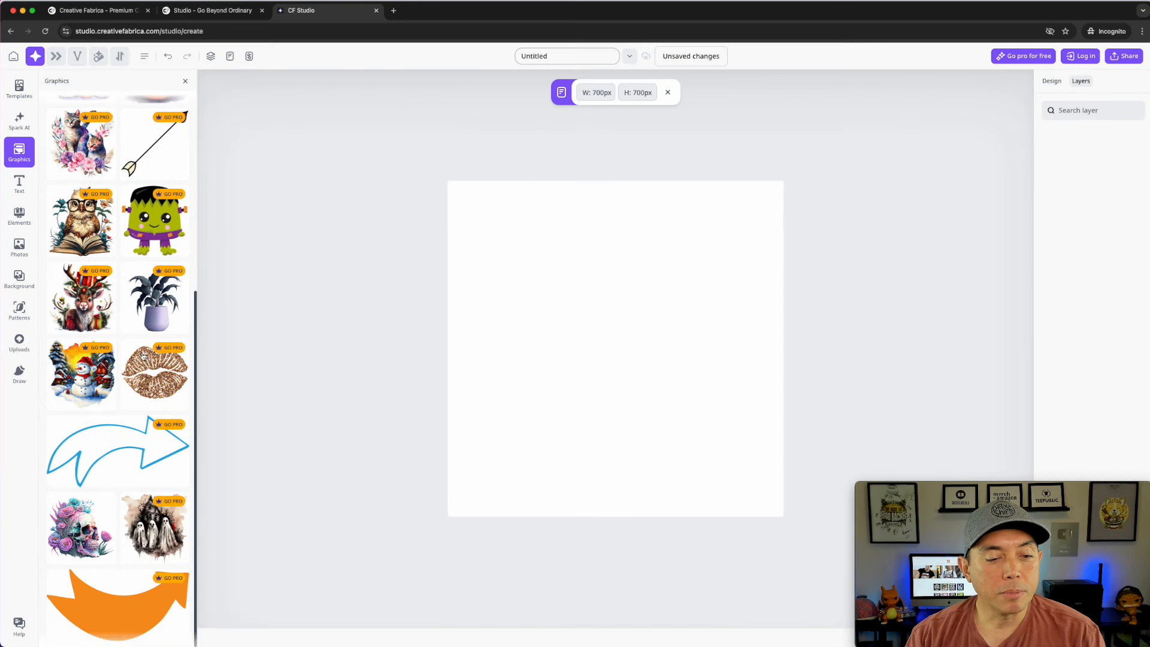
scroll(143, 356, down, 4)
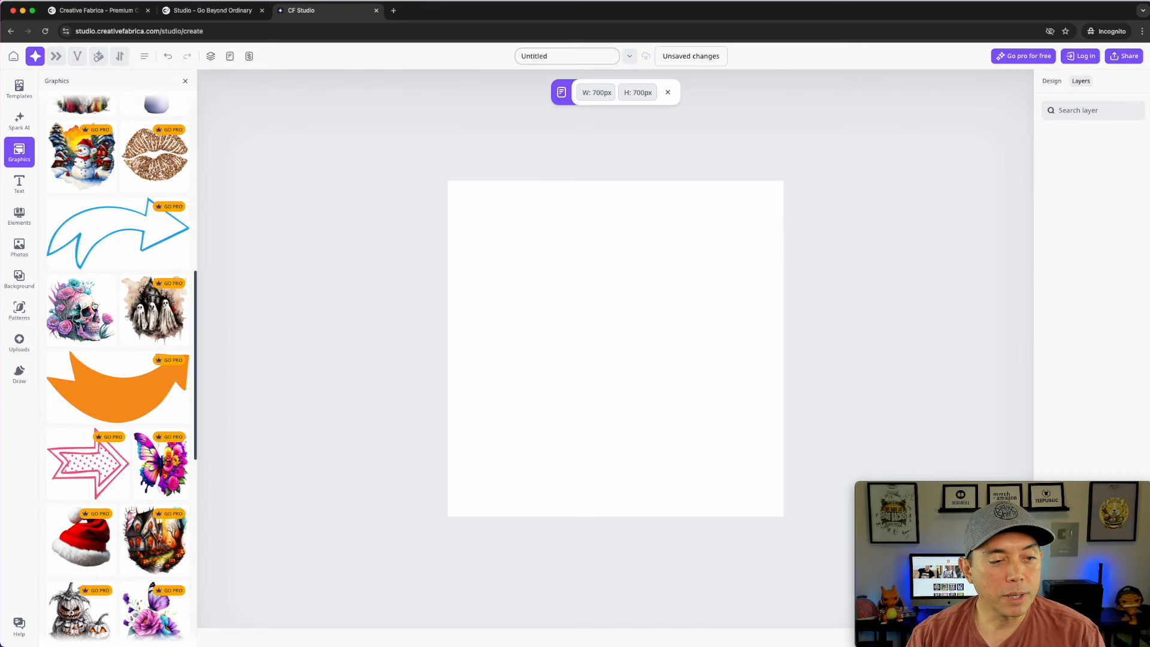
click(93, 306)
drag(707, 433, 670, 378)
Step: Add the basketball and shoes graphic to the page and delete both it and the skull graphic
scroll(117, 456, down, 9)
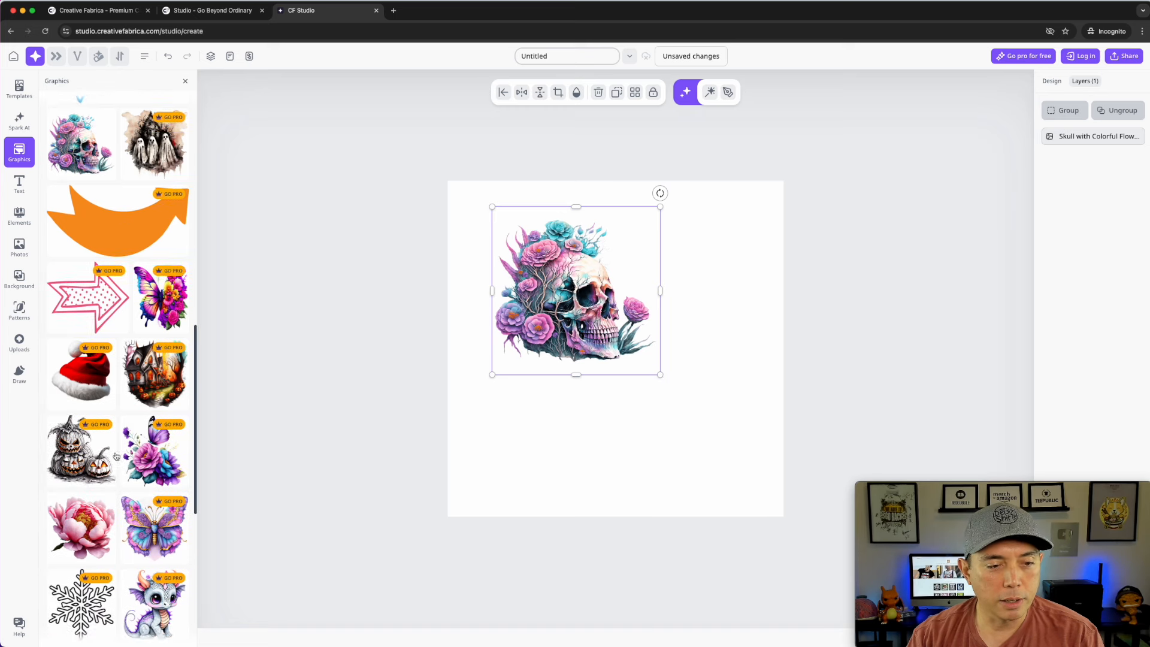
scroll(115, 457, down, 5)
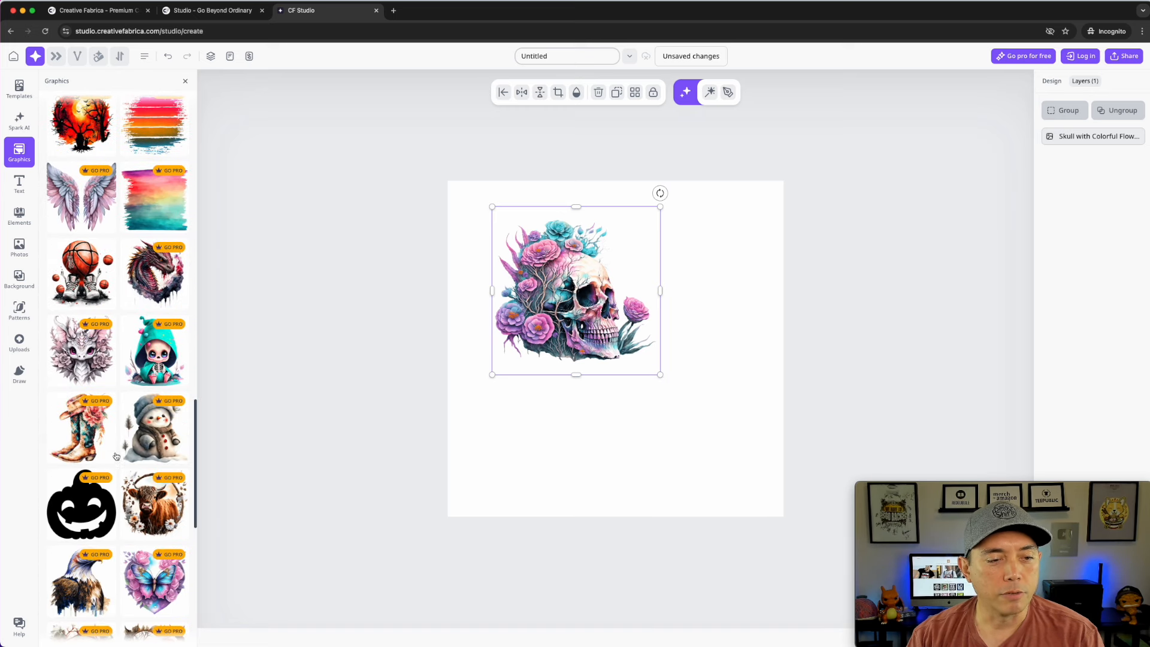
click(81, 274)
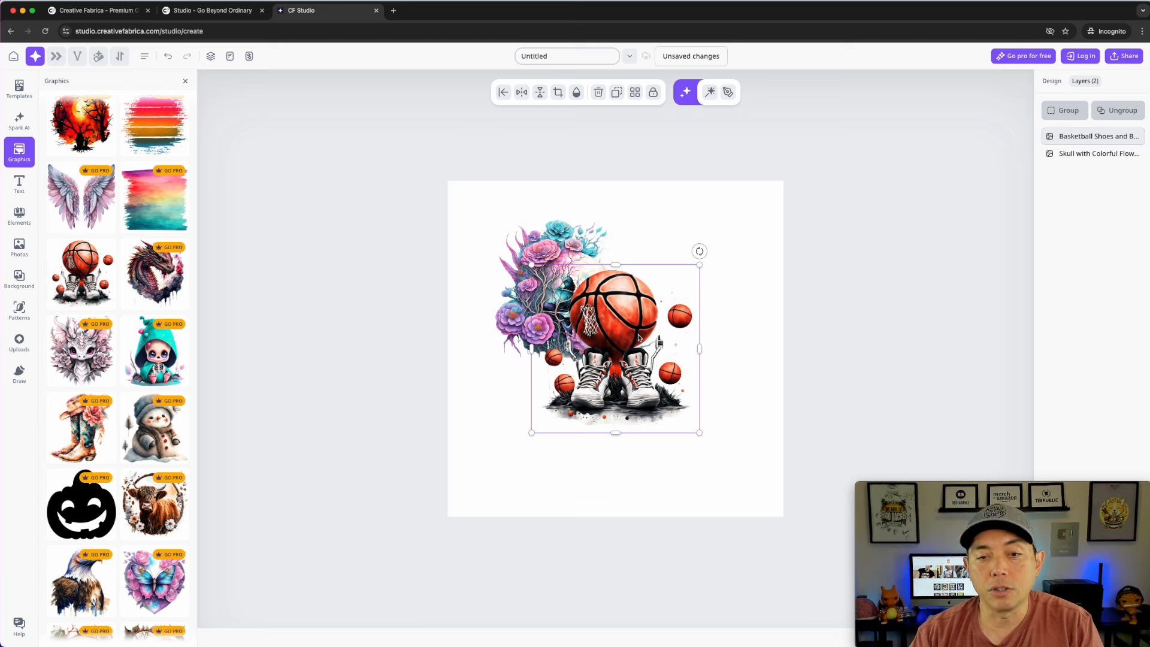
key(BackSpace)
key(BackSpace)
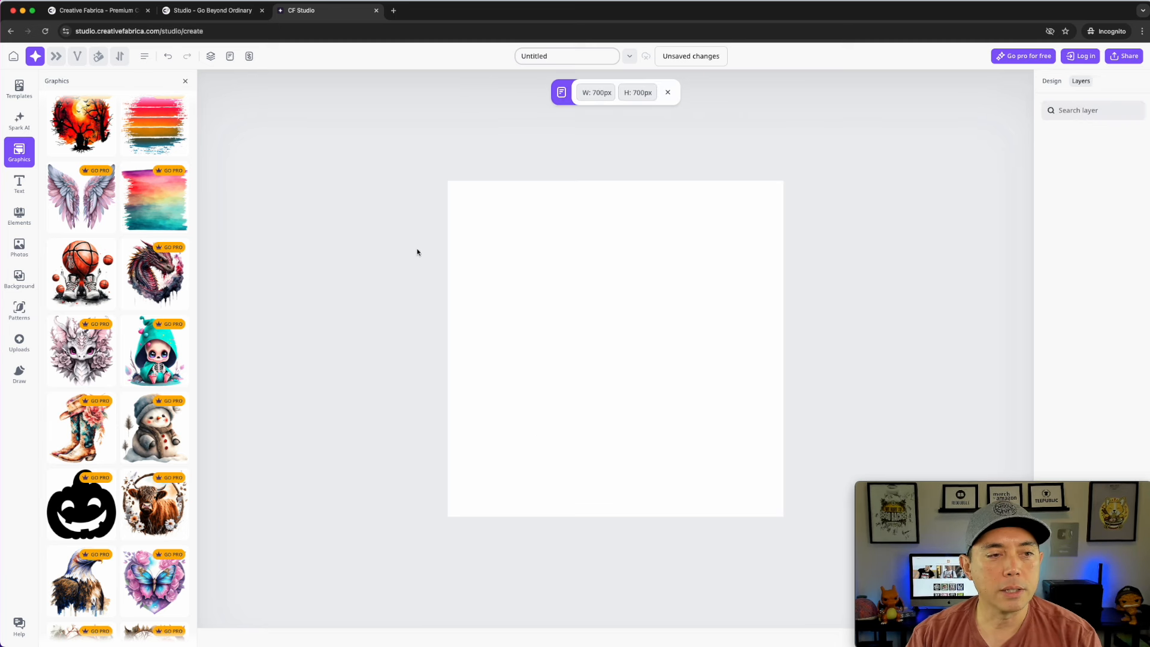
Step: Insert a Heading text, browse the available fonts for it, and delete the text
click(19, 183)
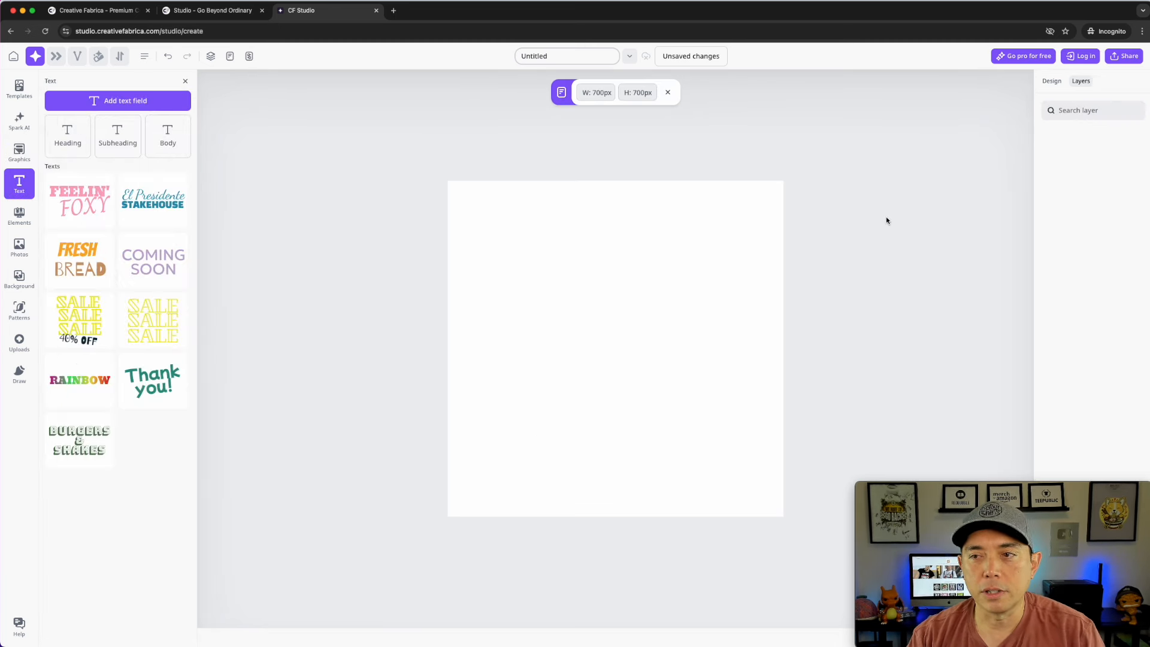
click(70, 143)
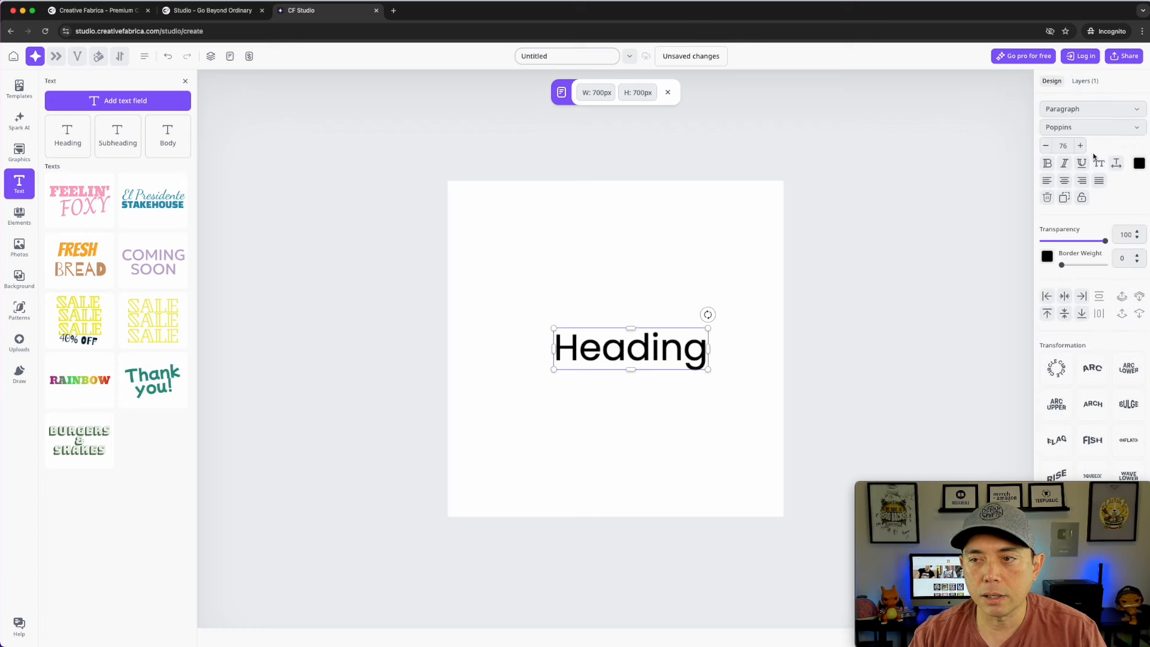
click(1115, 127)
scroll(1106, 326, down, 1)
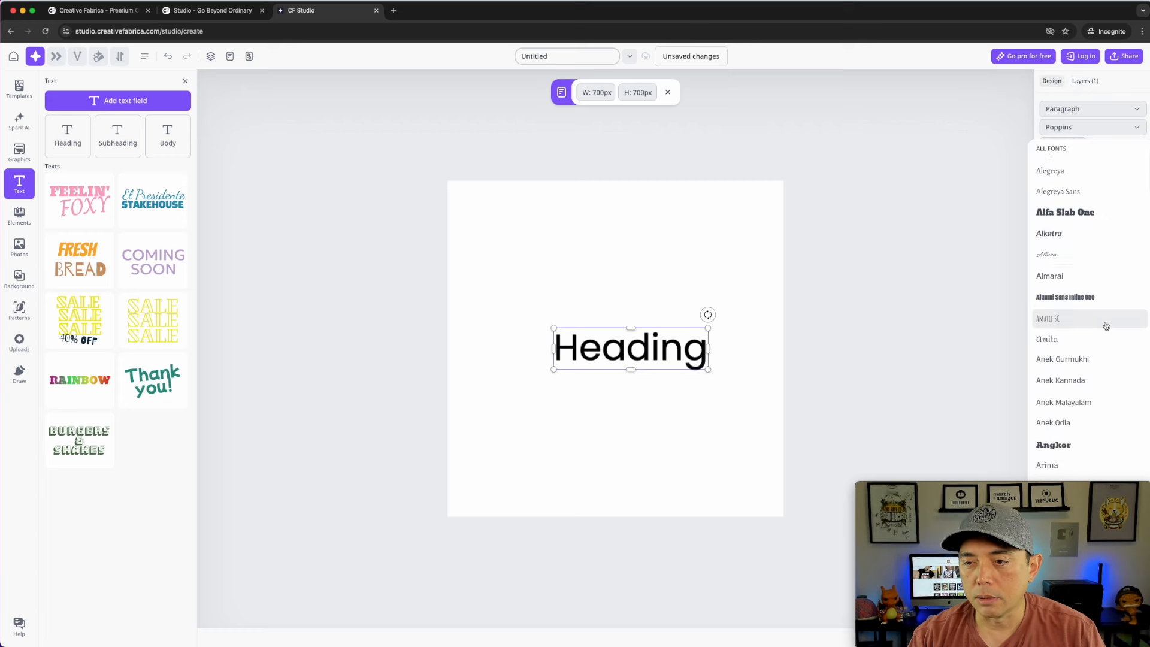
scroll(1106, 326, down, 20)
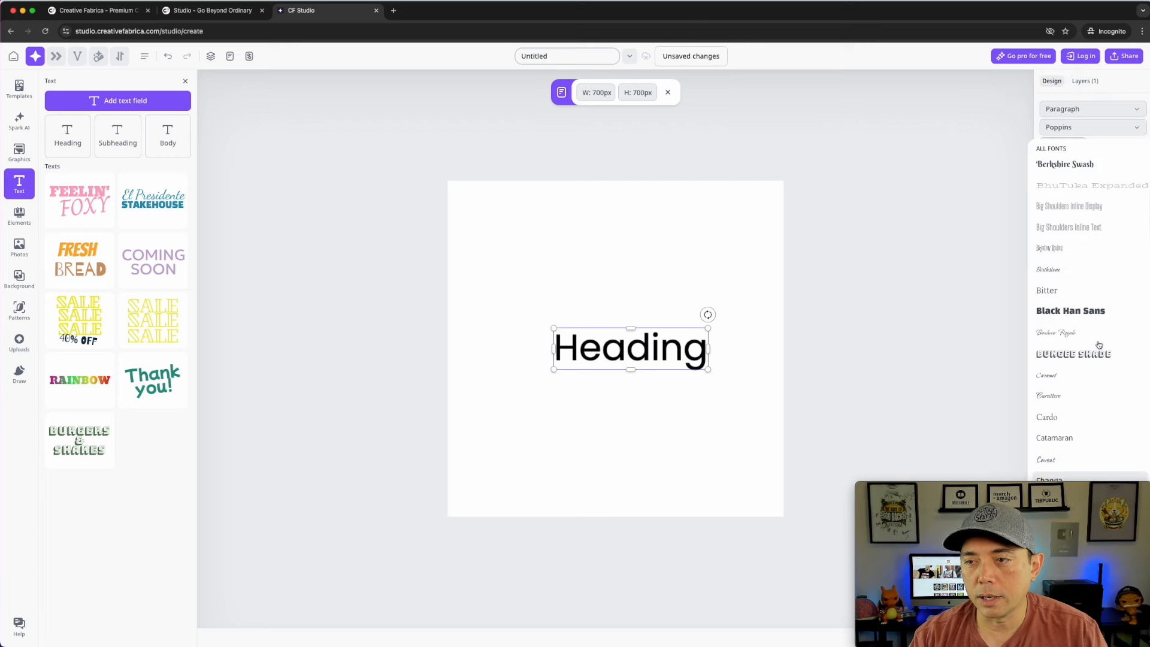
scroll(1099, 345, down, 8)
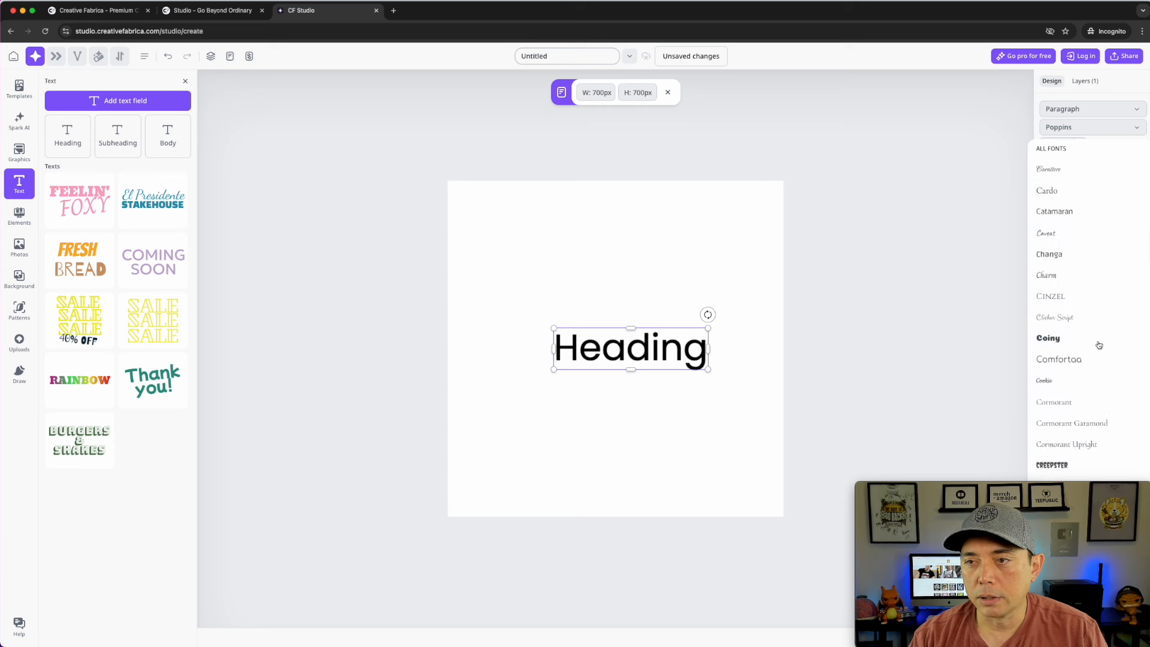
click(763, 213)
click(655, 368)
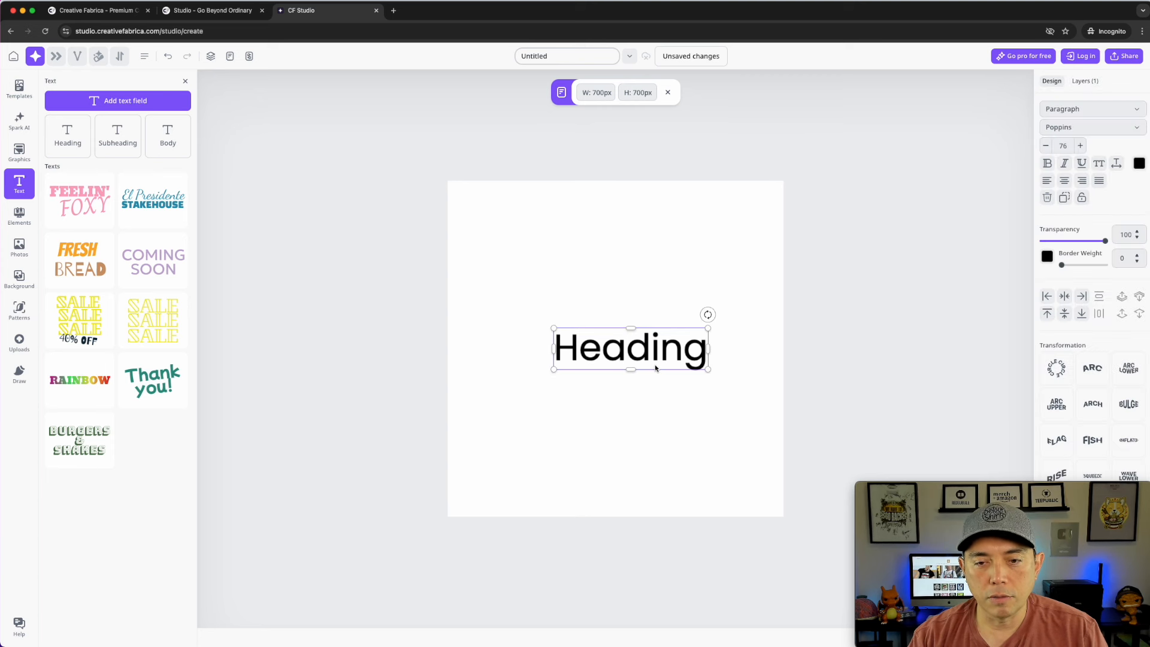
key(Delete)
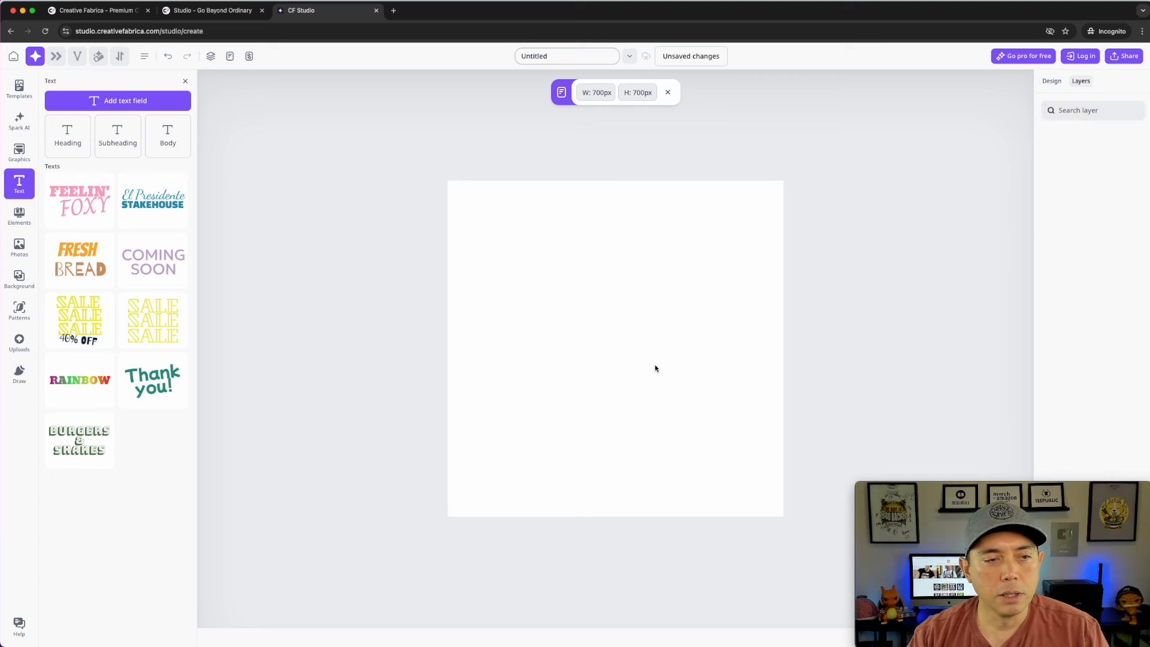
Step: Look through the shape and element collections in the Elements library
click(19, 215)
scroll(134, 377, down, 5)
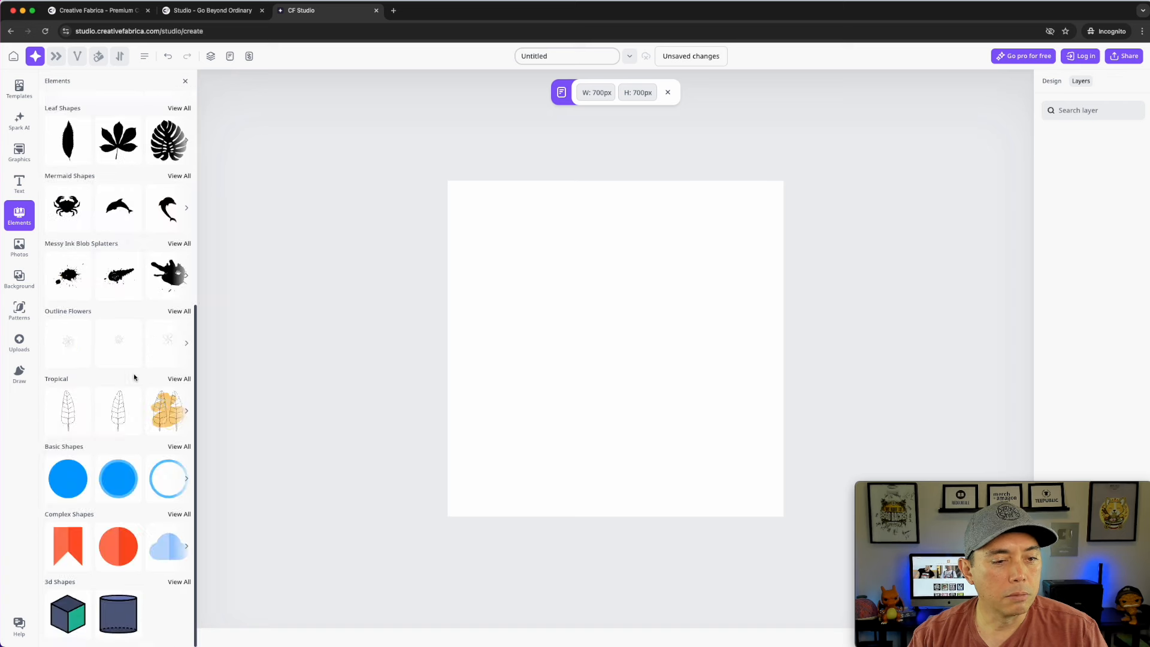
scroll(121, 258, up, 5)
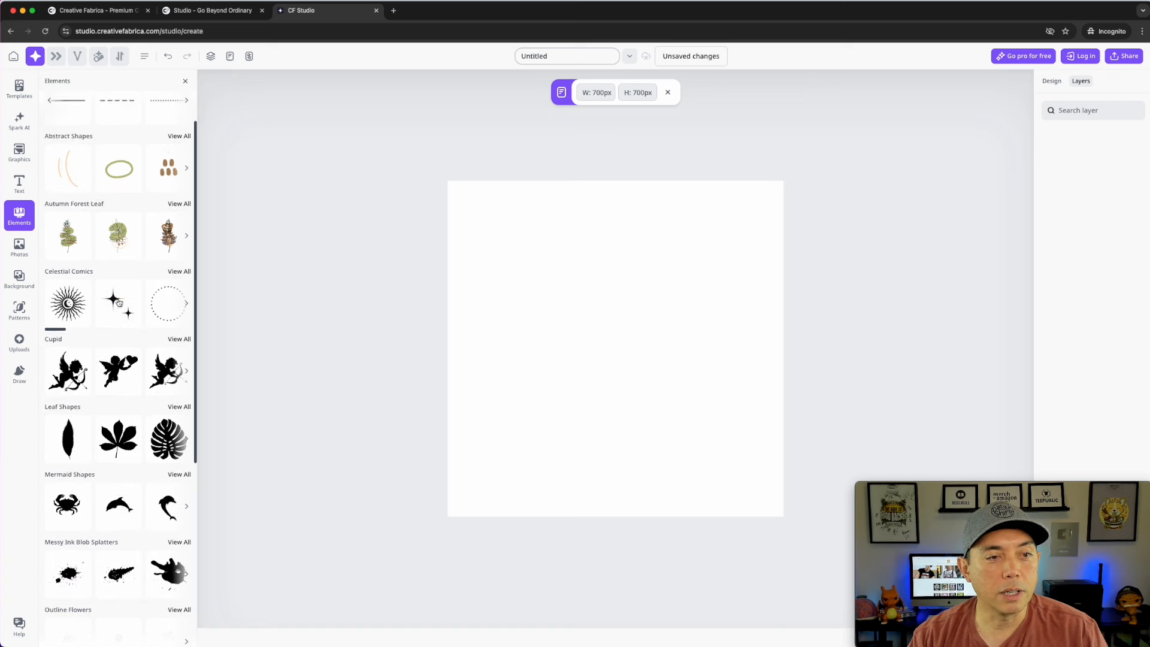
Step: Add the sea turtle stock photo to the canvas and move it to the page's upper left area
click(19, 247)
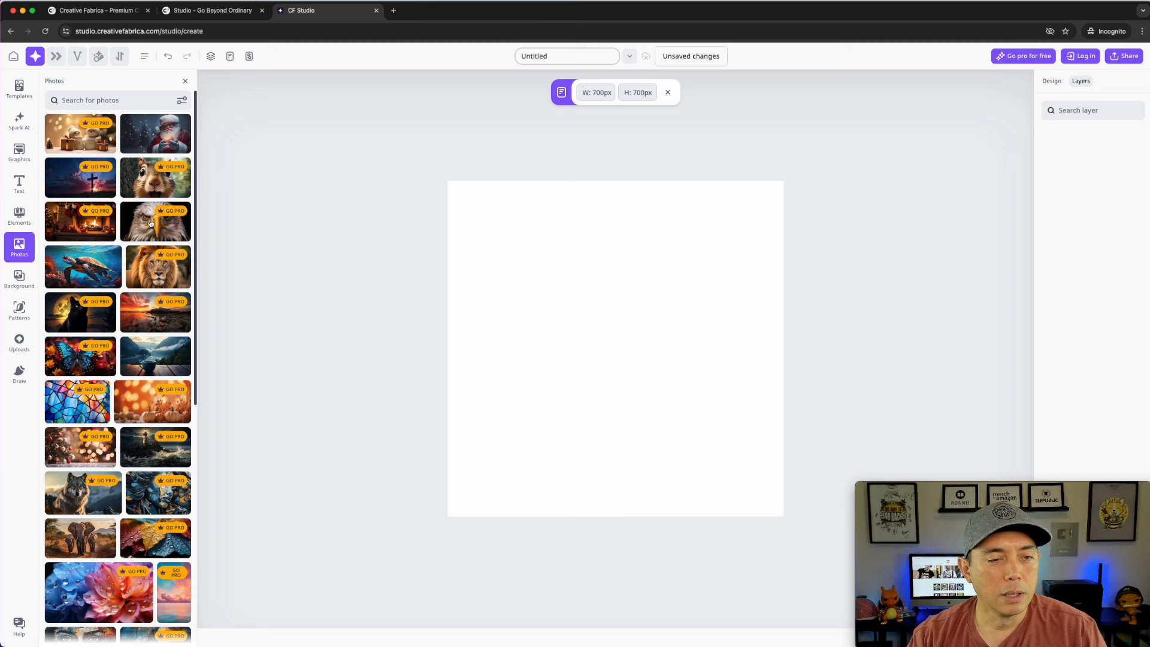
click(92, 272)
drag(627, 337, 591, 287)
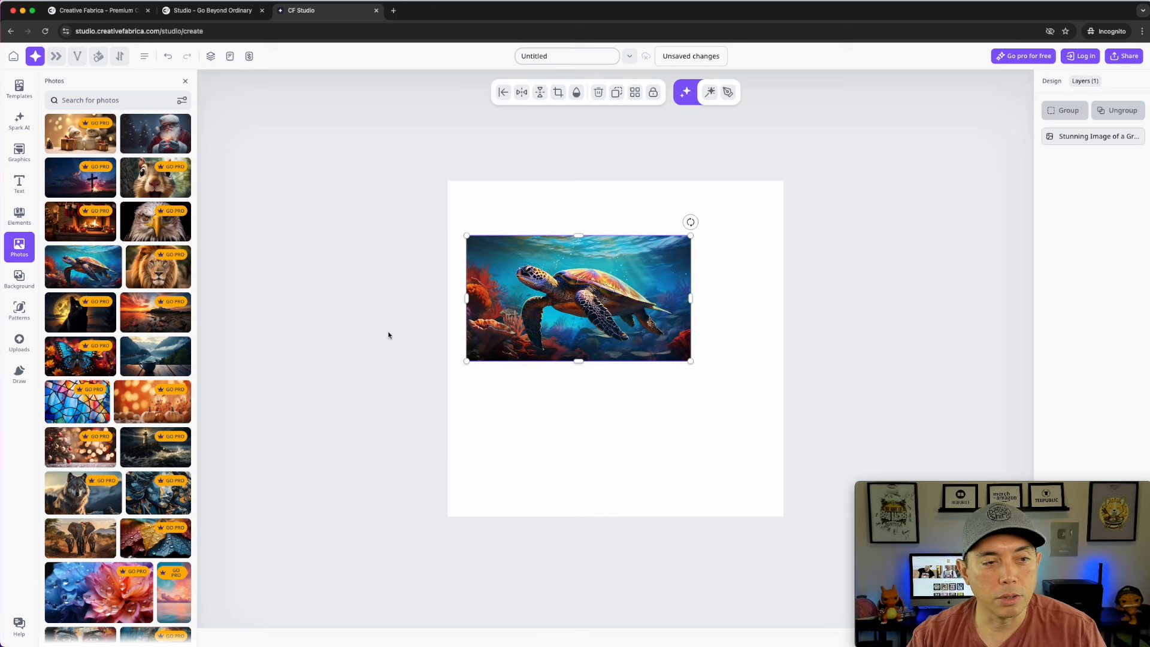
Step: Delete the sea turtle photo from the page and look through the background image collection
click(532, 309)
key(BackSpace)
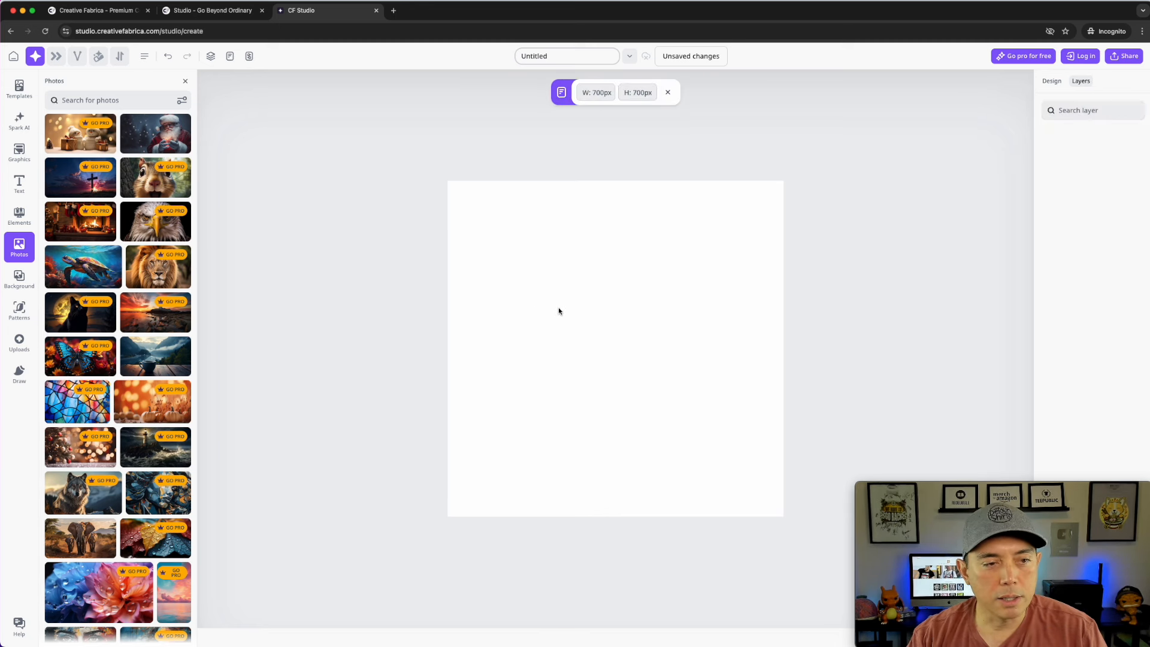
click(30, 279)
scroll(119, 387, down, 6)
scroll(120, 386, up, 5)
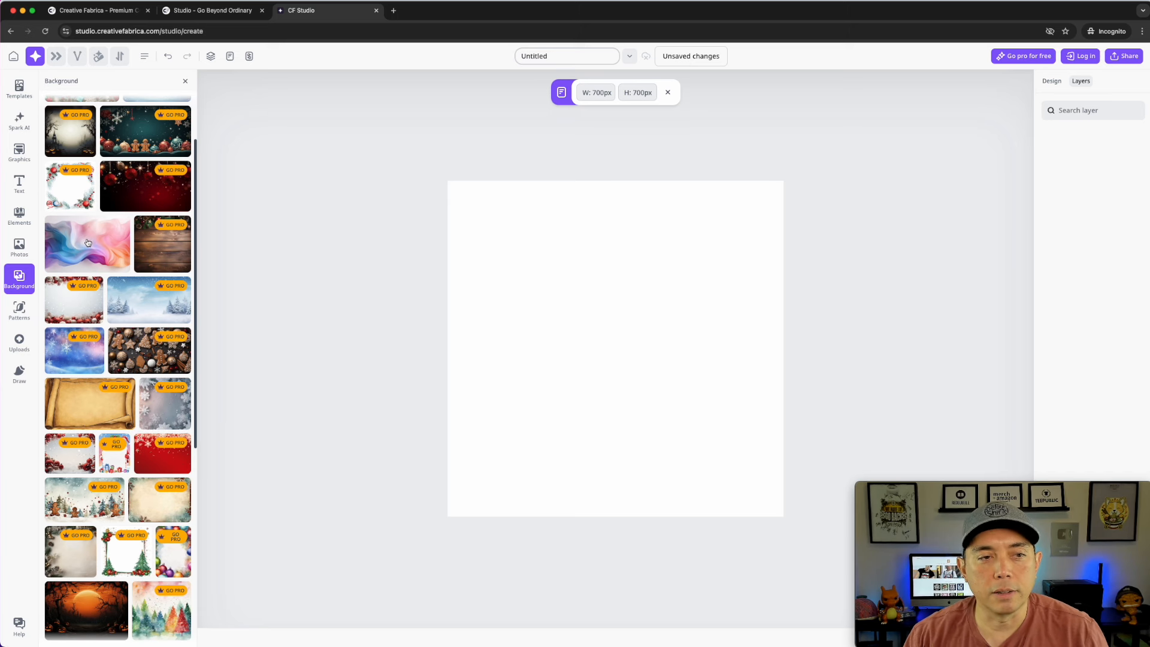
Step: Add the colorful abstract wave image as the page background and try to move it on the canvas
click(87, 242)
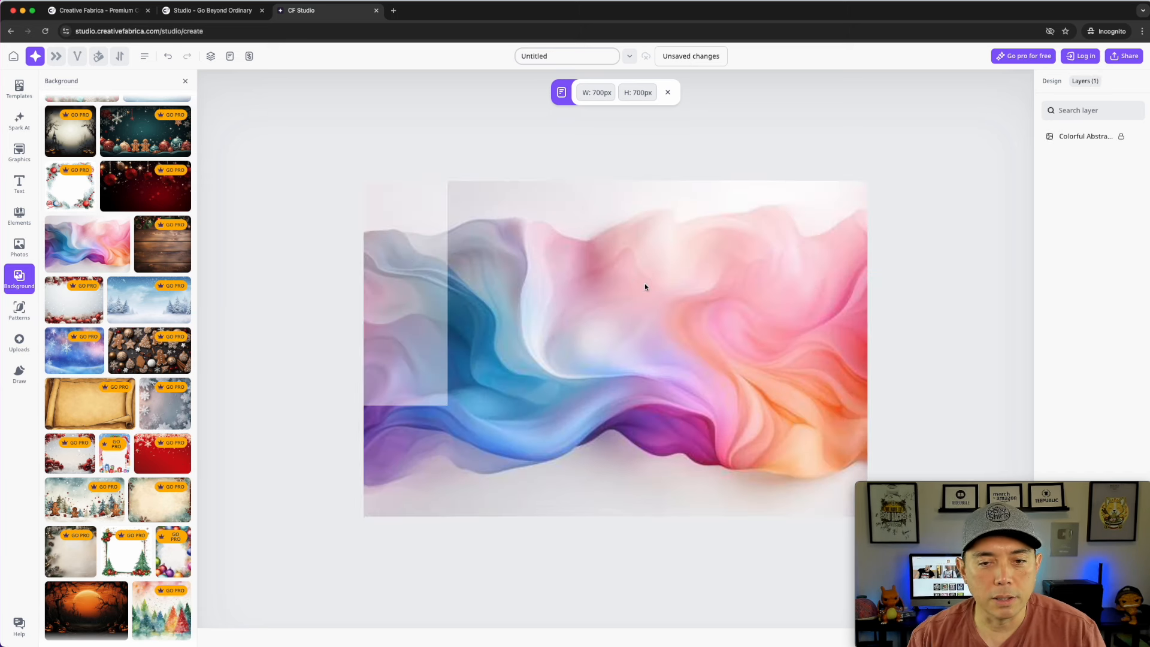
drag(649, 294, 594, 252)
drag(416, 248, 413, 246)
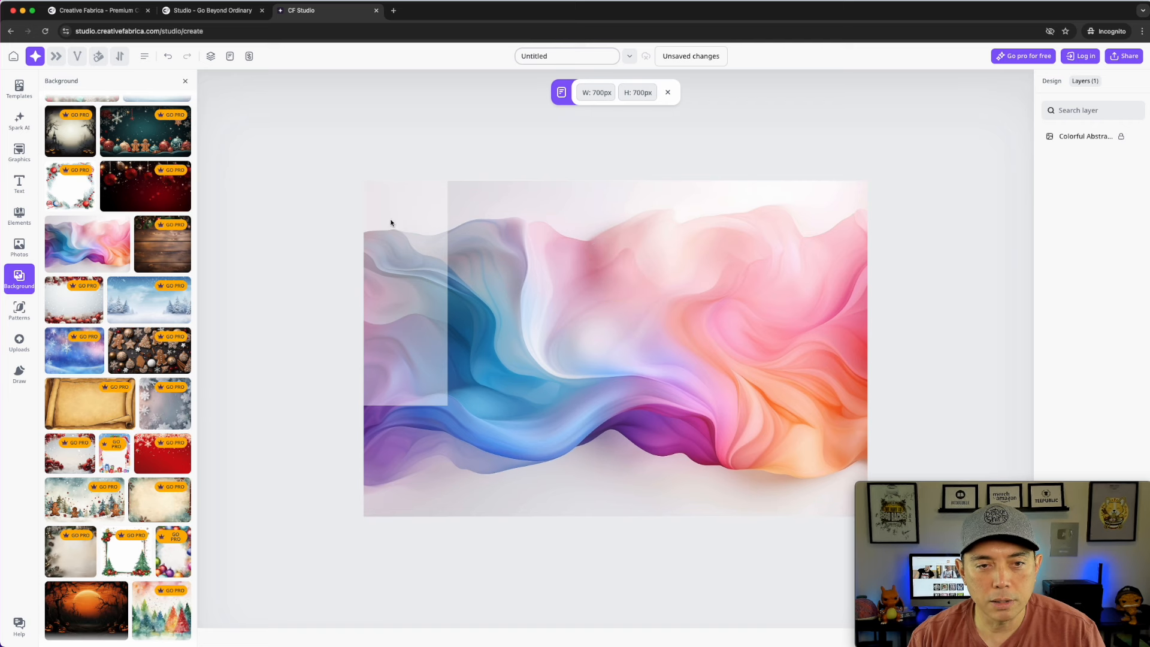
drag(386, 199, 507, 246)
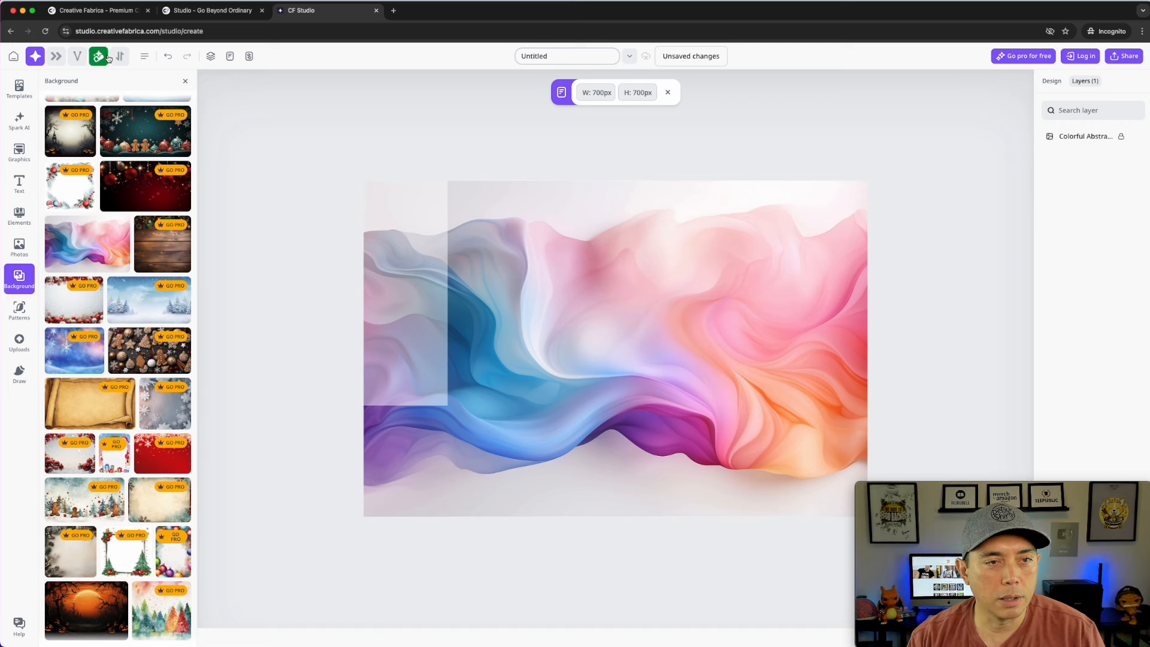
Step: Select and delete both colorful abstract background layers
click(144, 56)
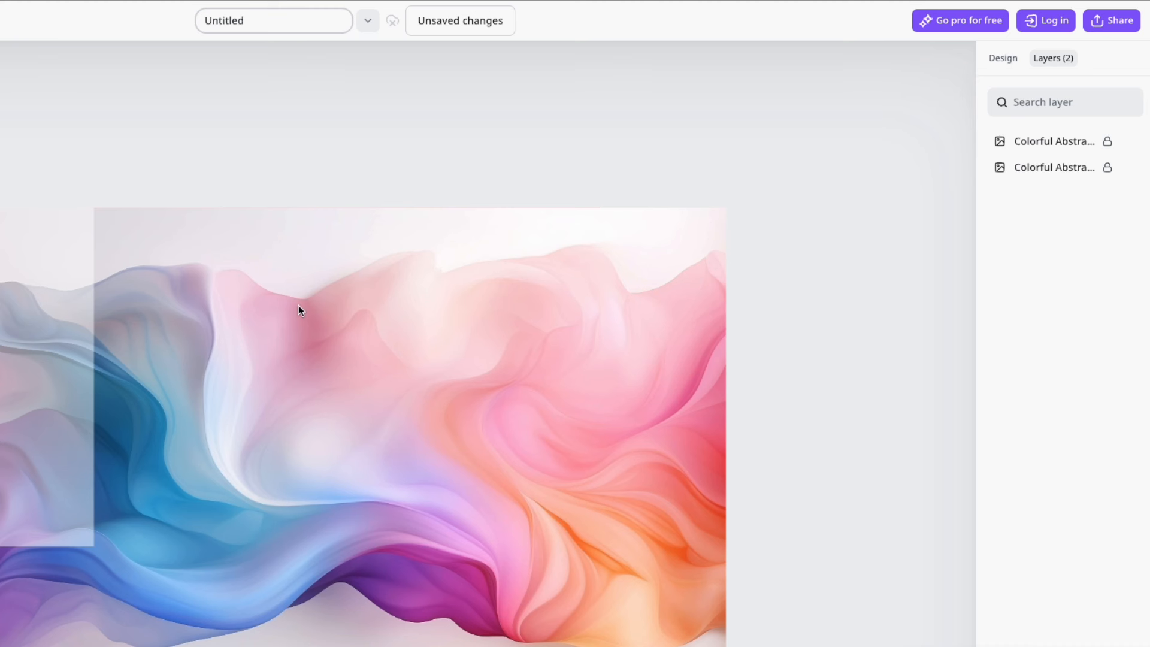
right_click(321, 350)
click(77, 304)
click(1041, 167)
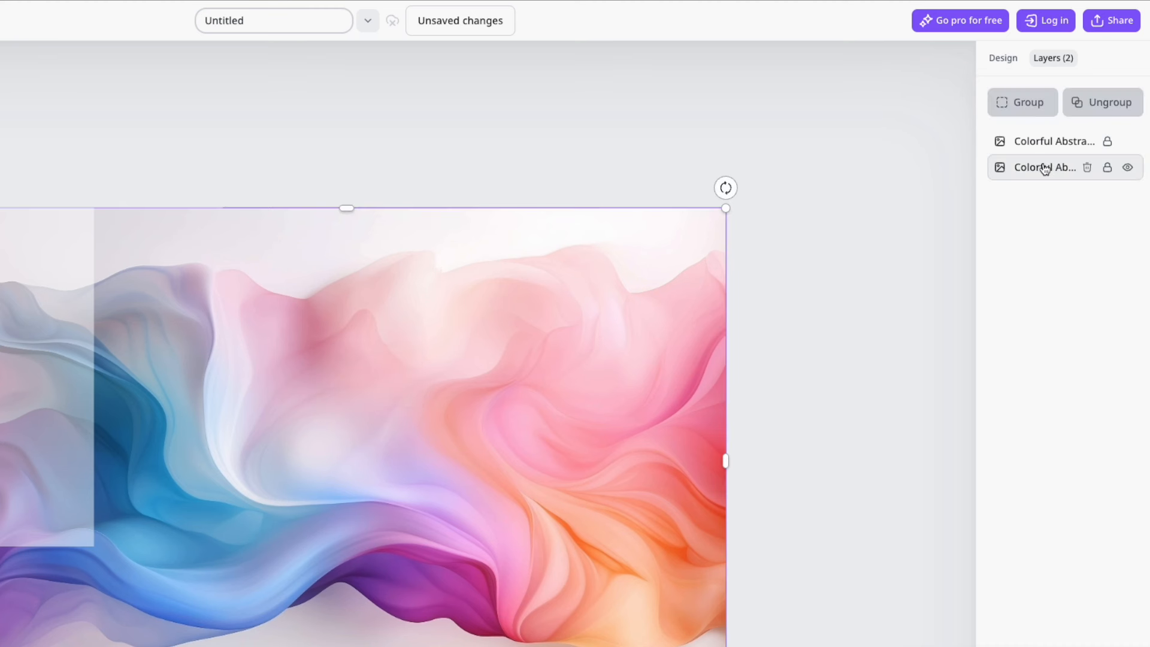
key(Delete)
click(1044, 144)
key(Delete)
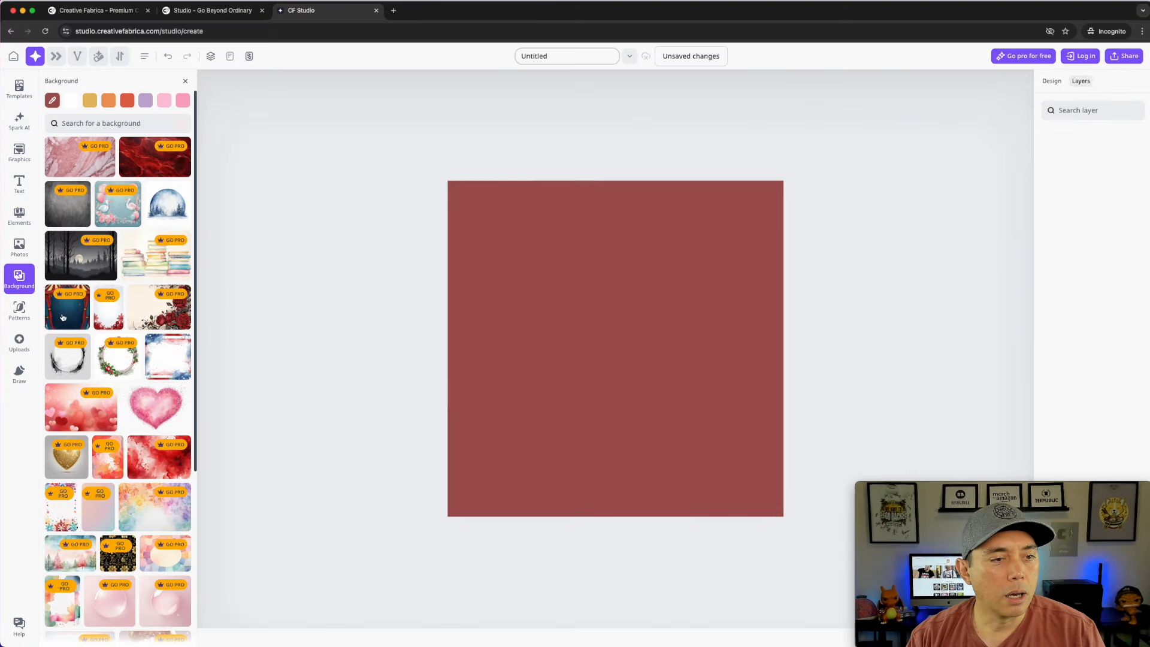
Step: View the pattern collection and the uploads area, dismissing the login form
click(16, 308)
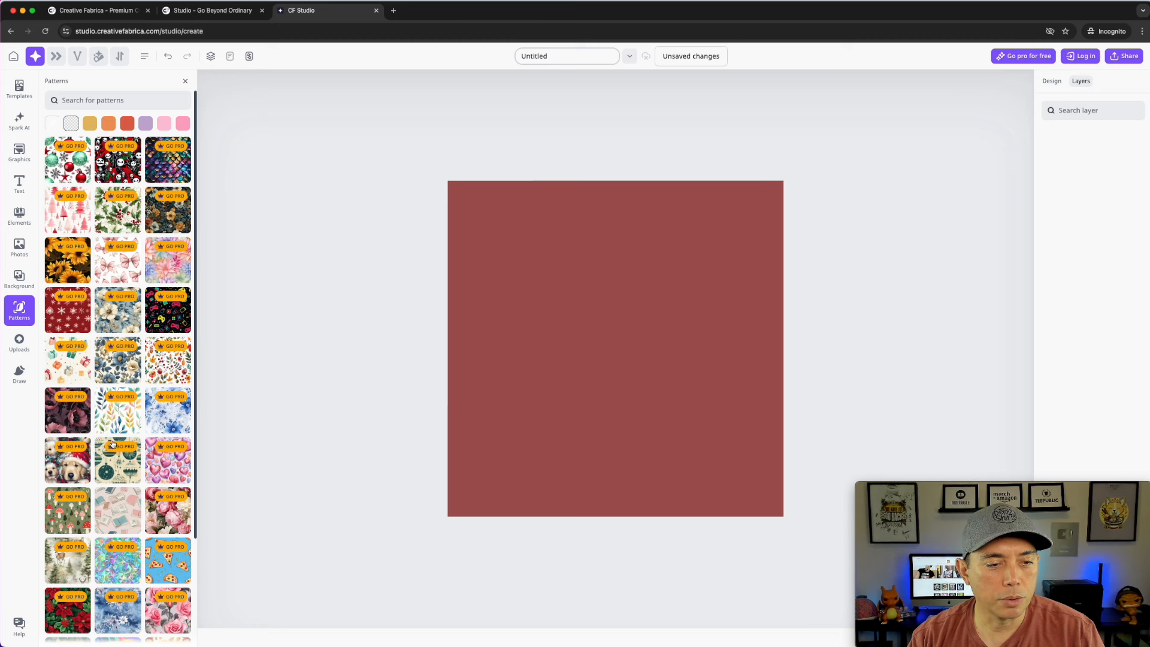
click(17, 346)
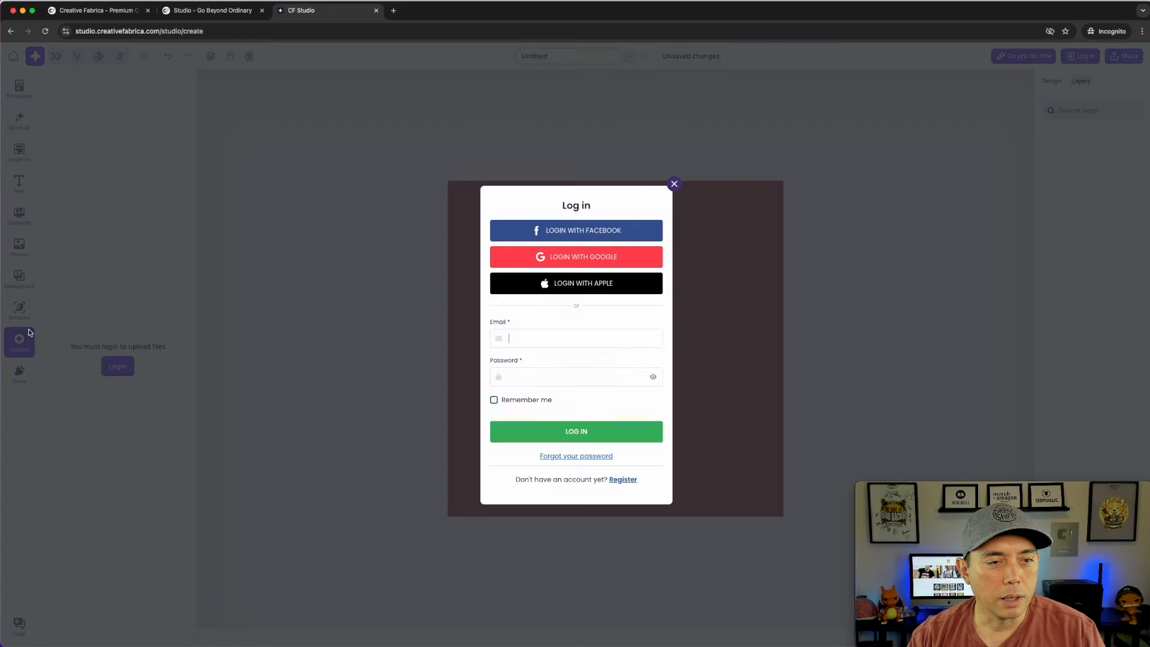
click(676, 186)
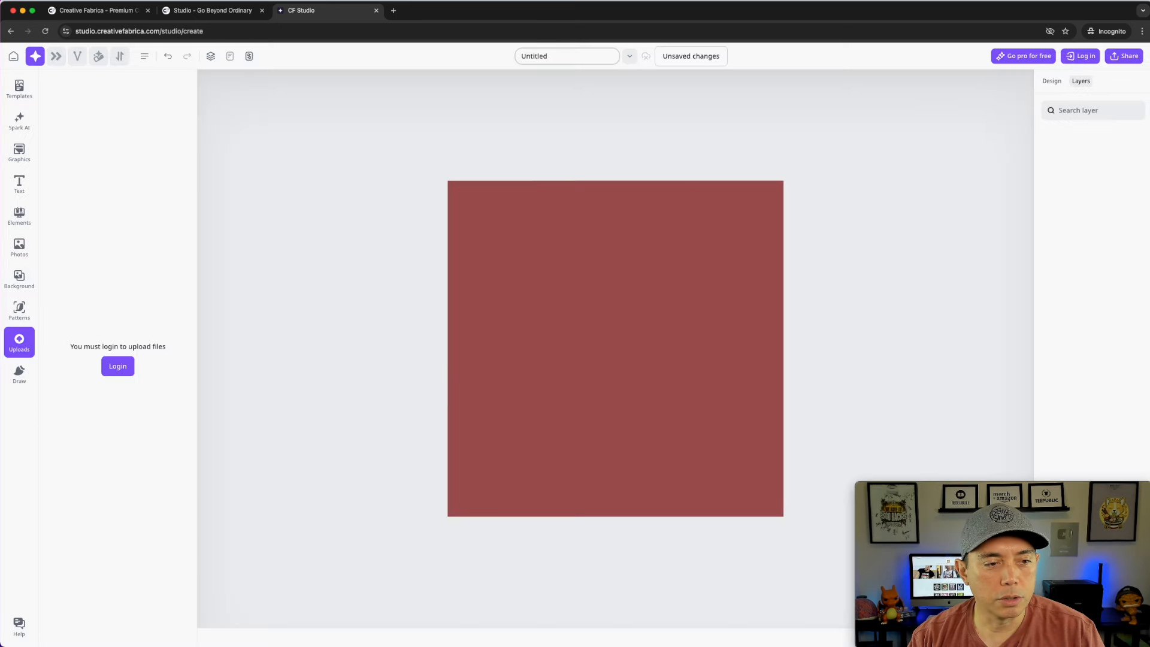
Step: Draw a freehand zigzag line with the blue pen across the middle of the page
click(32, 367)
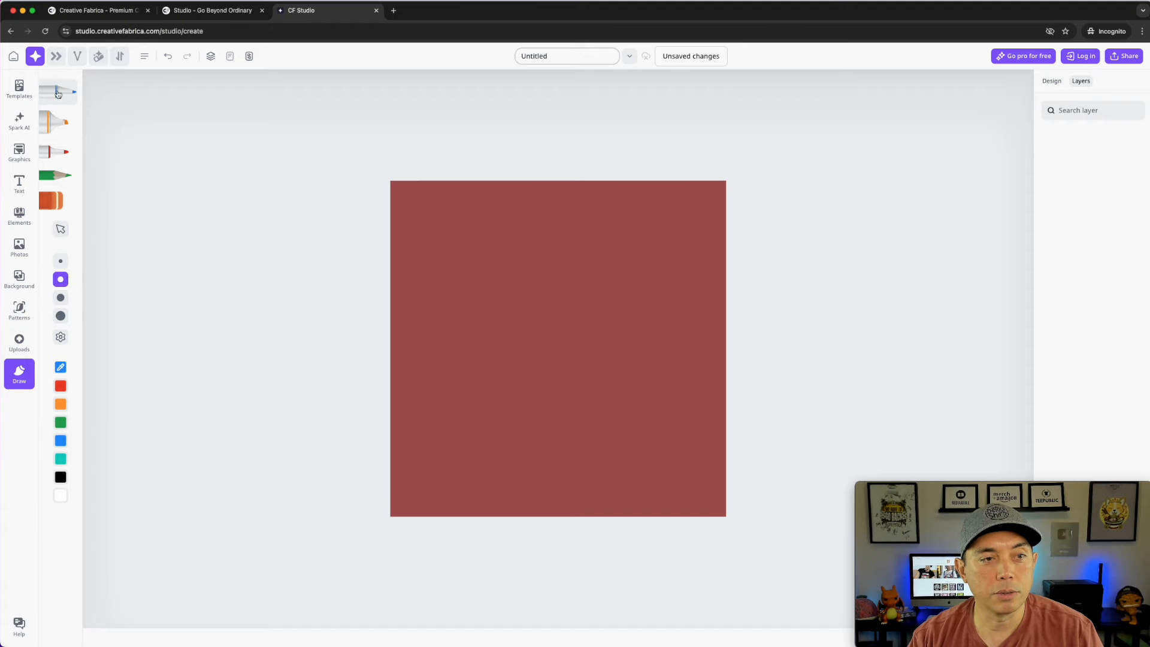
mouse_move(486, 254)
mouse_down()
mouse_move(536, 271)
mouse_move(616, 356)
mouse_move(469, 295)
mouse_up()
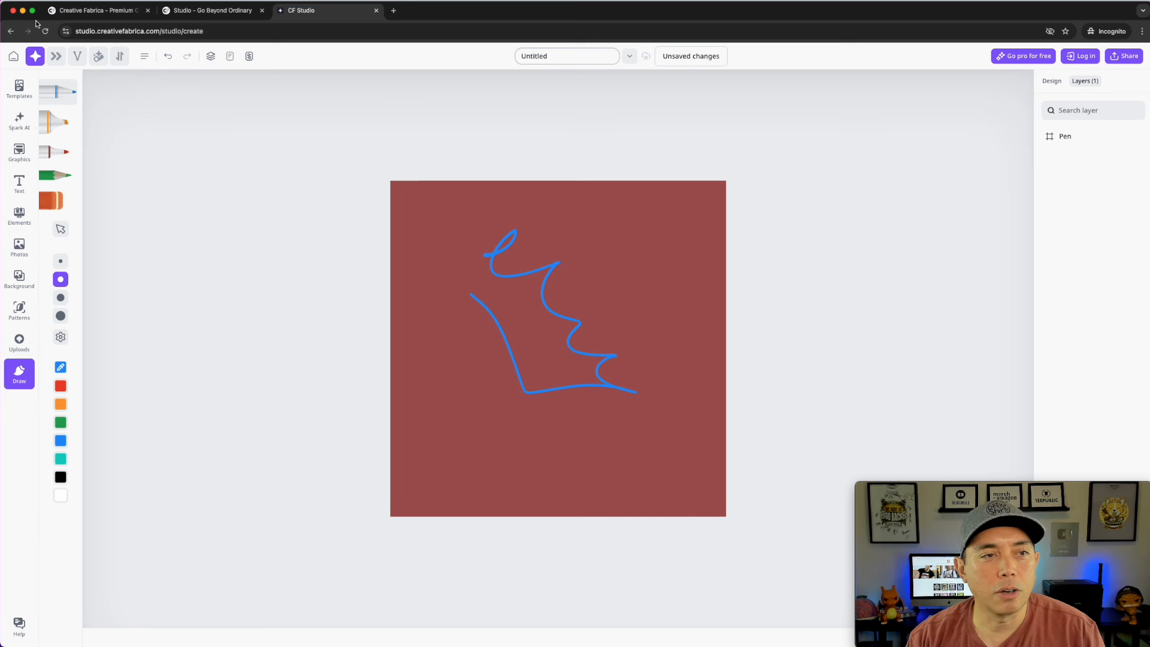
Step: Close the incognito window and create a new design from the Studio home page in the signed-in browser
click(13, 11)
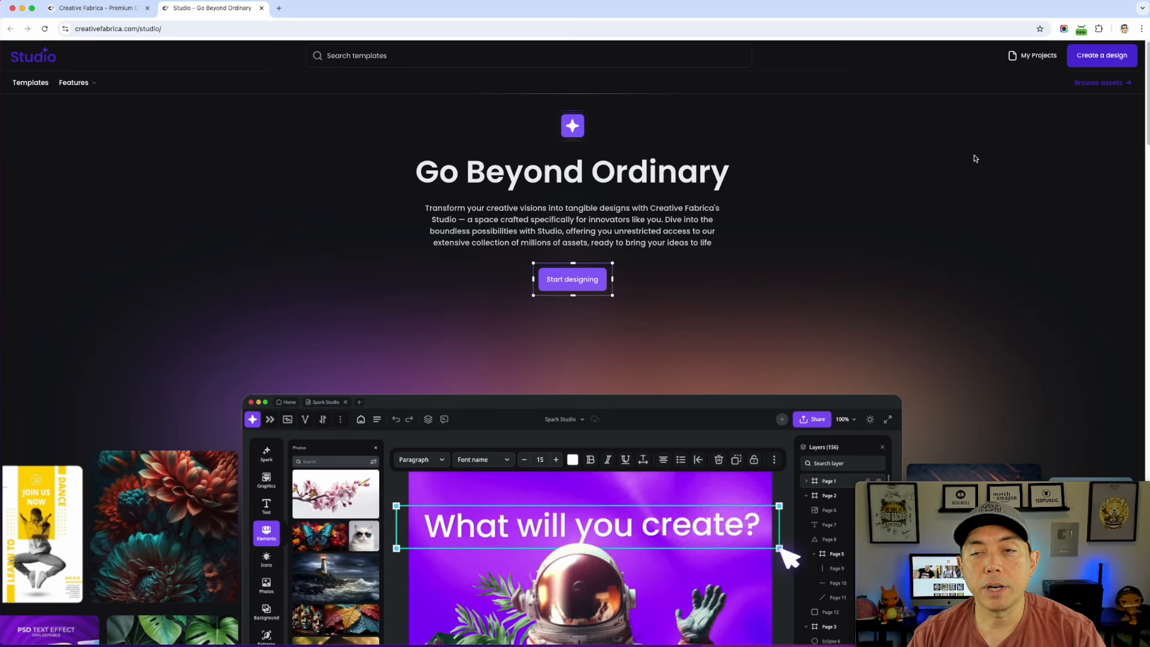
click(1097, 55)
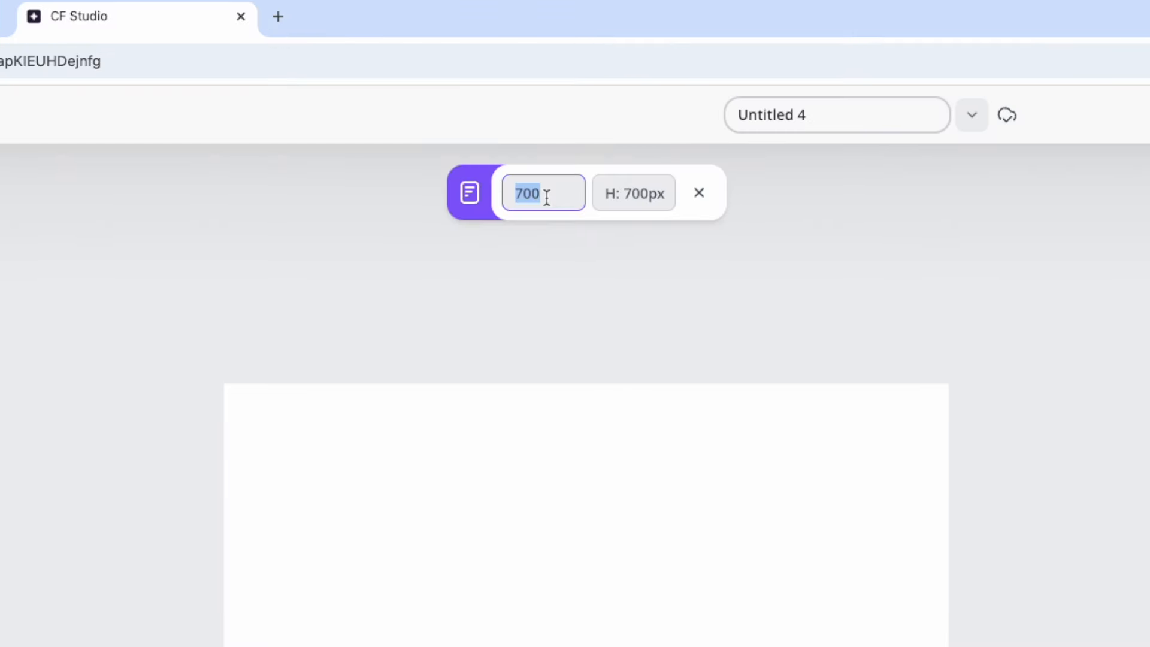
Step: Set the new design's page size to 4500 px wide and 5400 px high, and hide the layer list and size controls
text(4500)
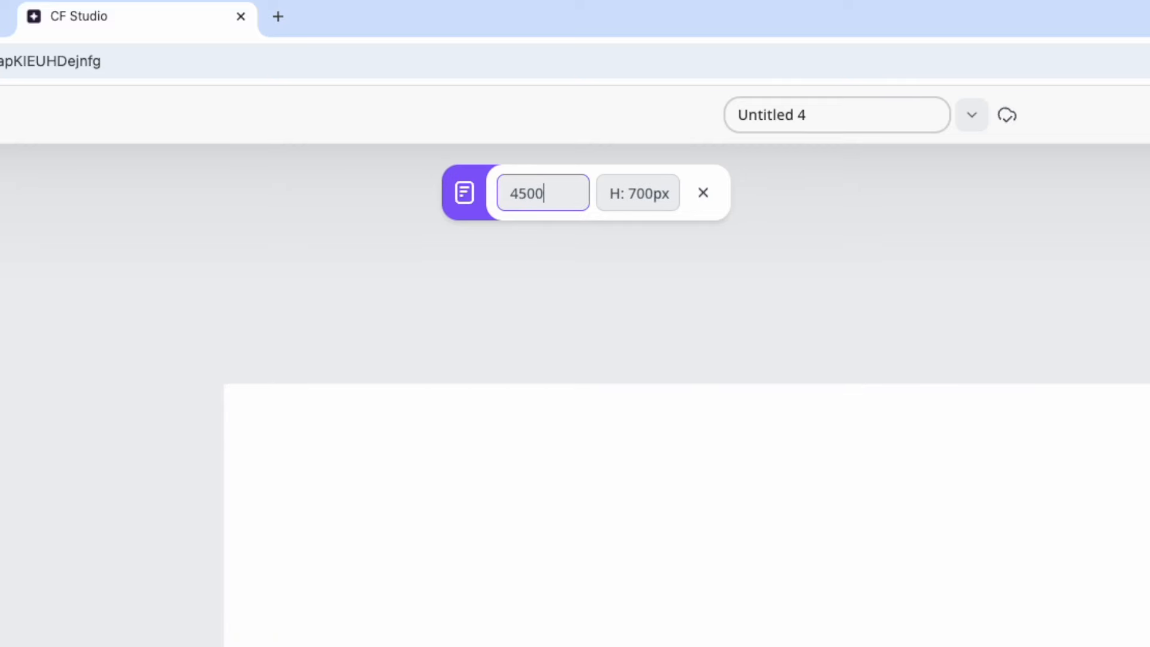
key(Return)
click(642, 201)
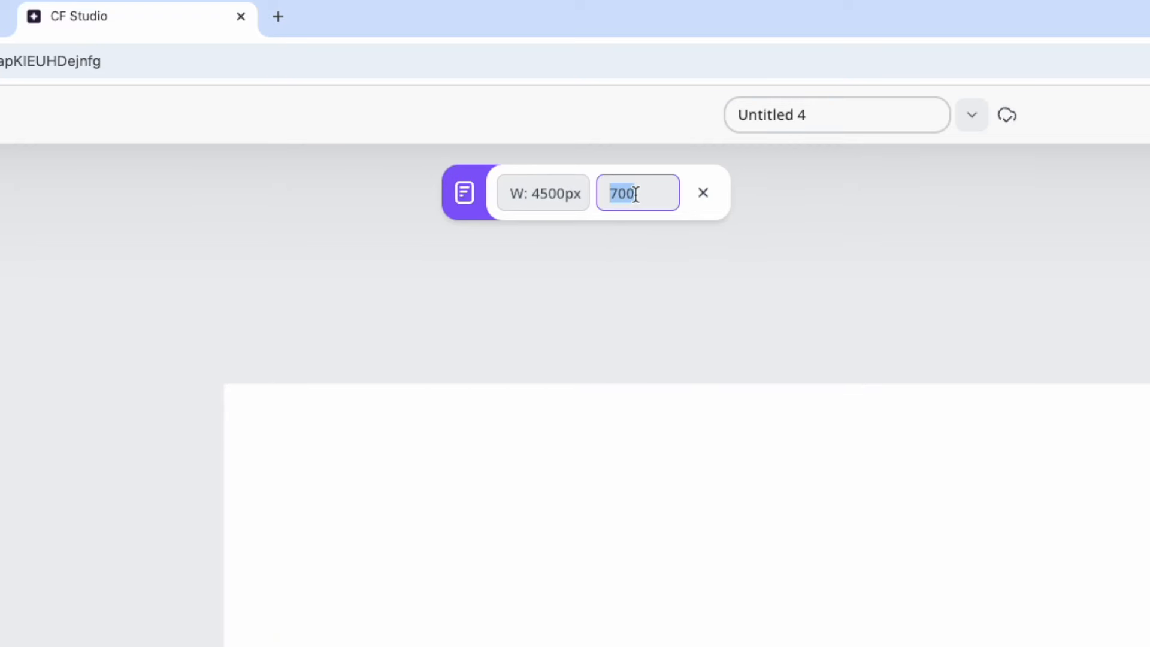
text(5400)
key(Return)
drag(751, 588, 673, 557)
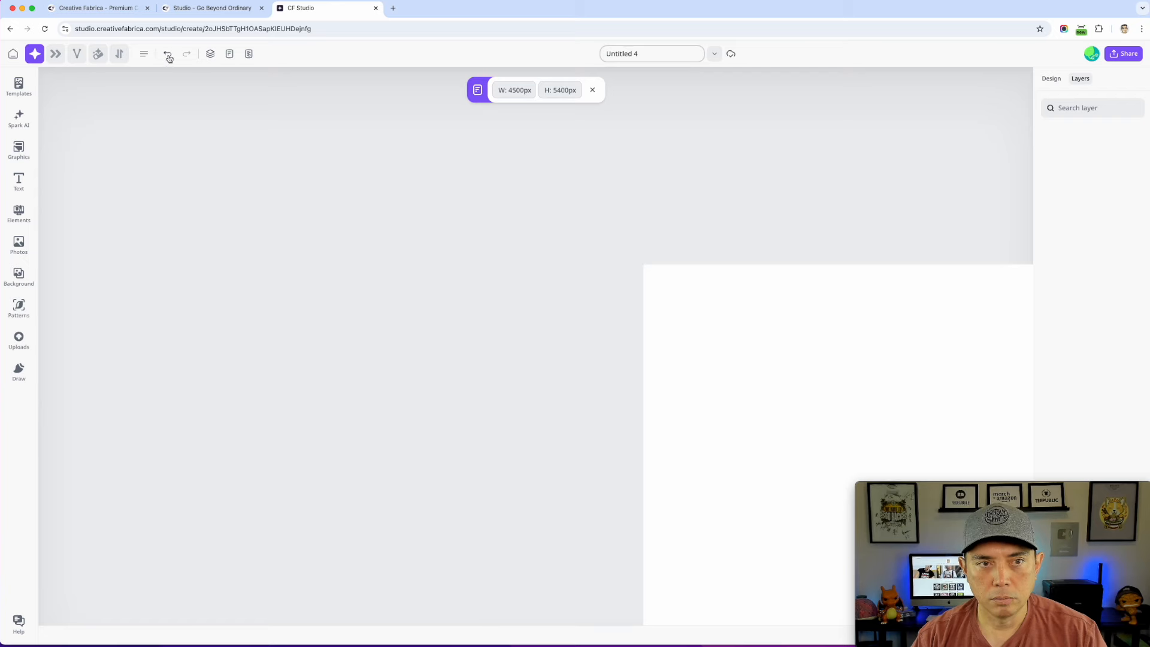
click(210, 55)
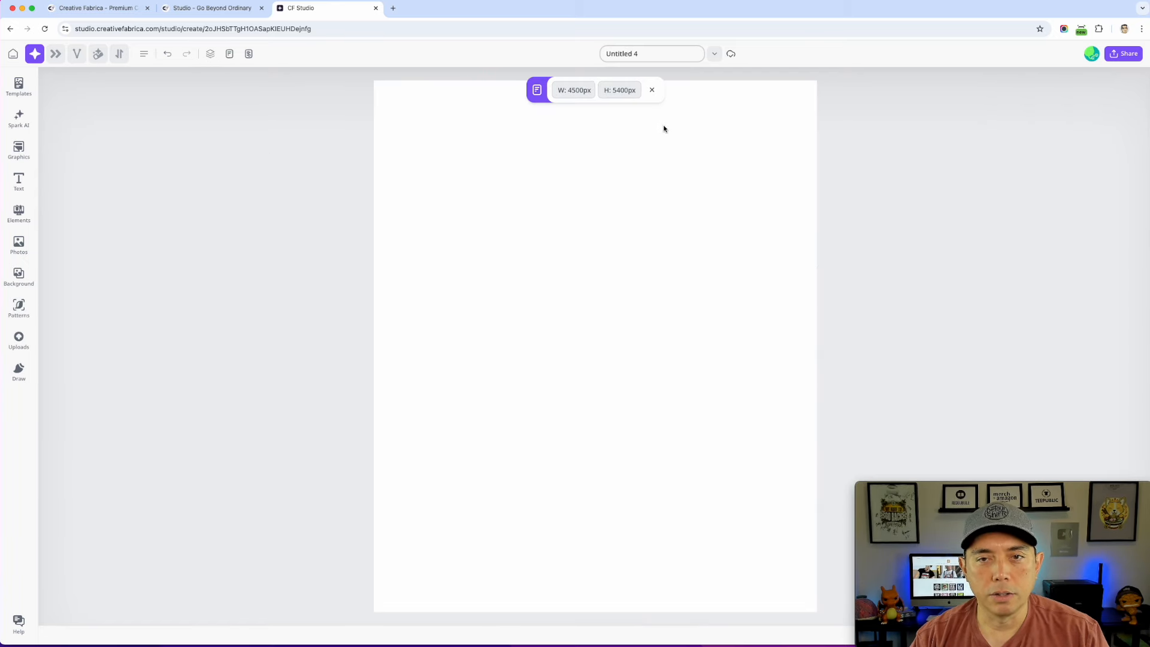
click(652, 89)
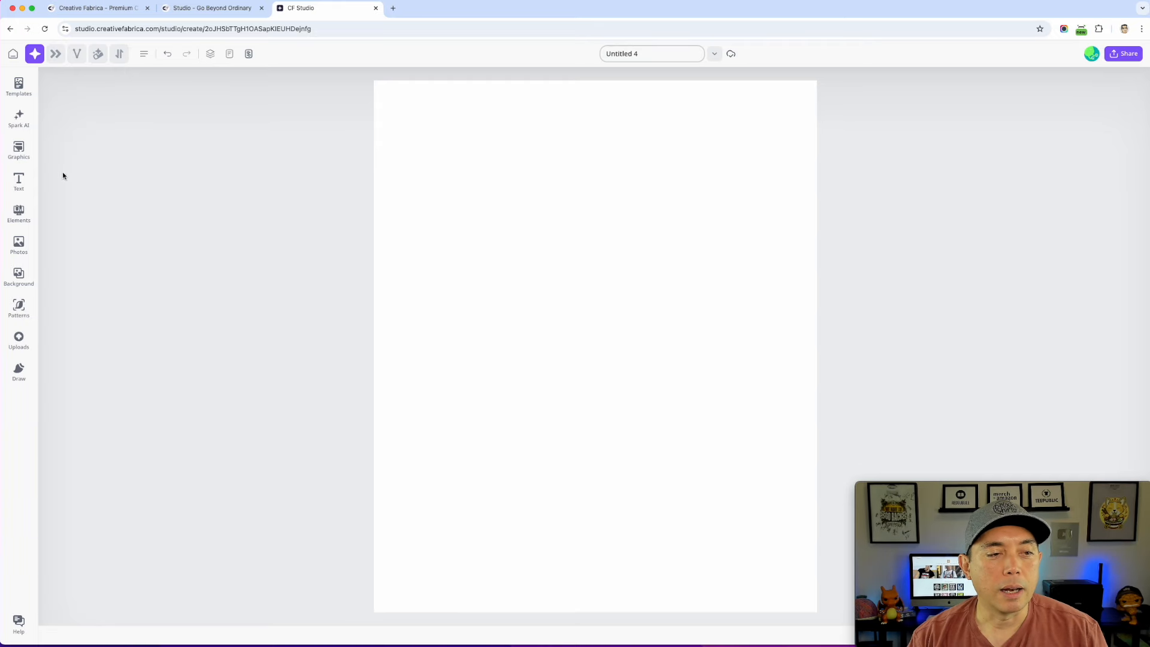
Step: Set the page background to solid black with the custom color picker and show the layer list again
click(25, 277)
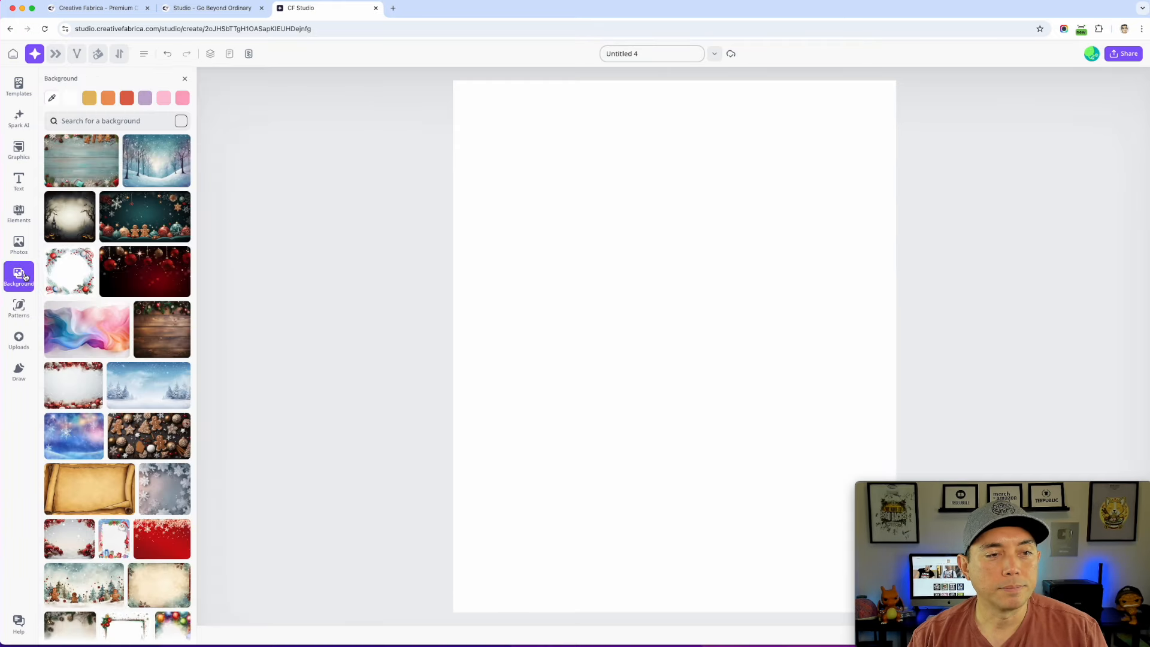
click(52, 102)
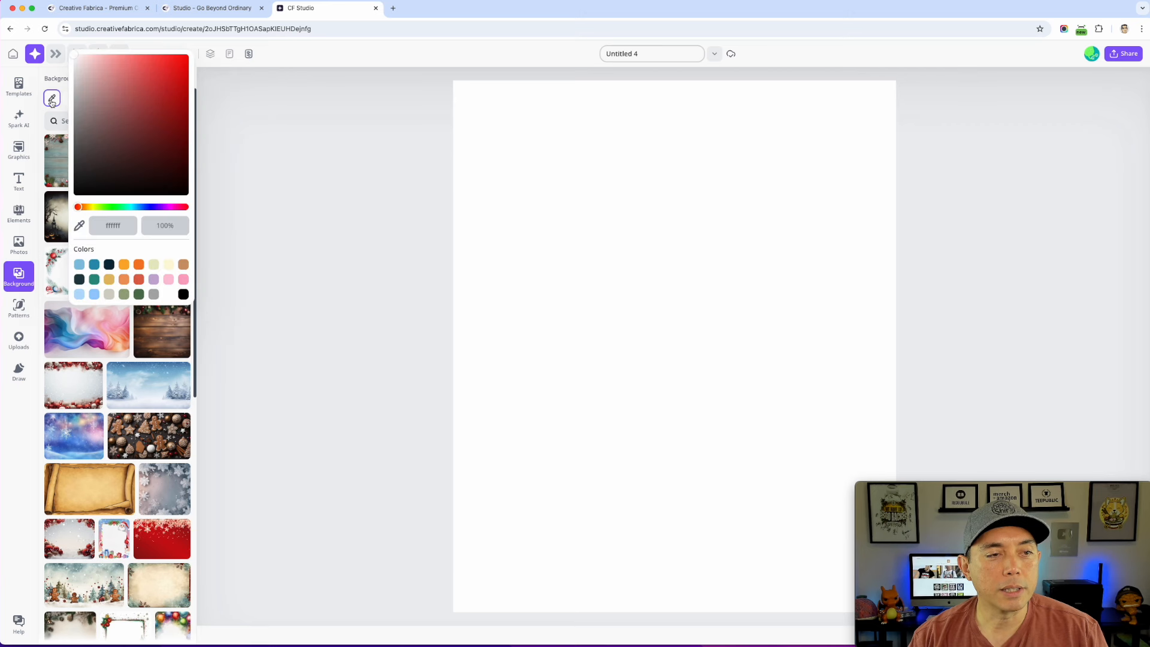
drag(103, 165, 74, 204)
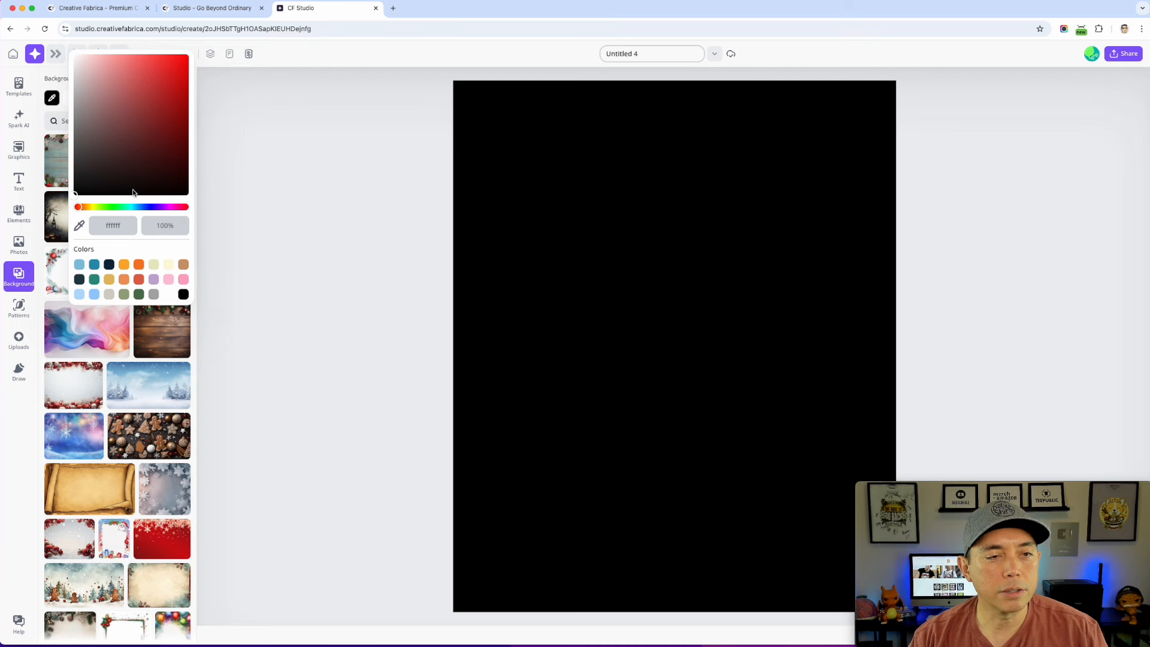
click(402, 160)
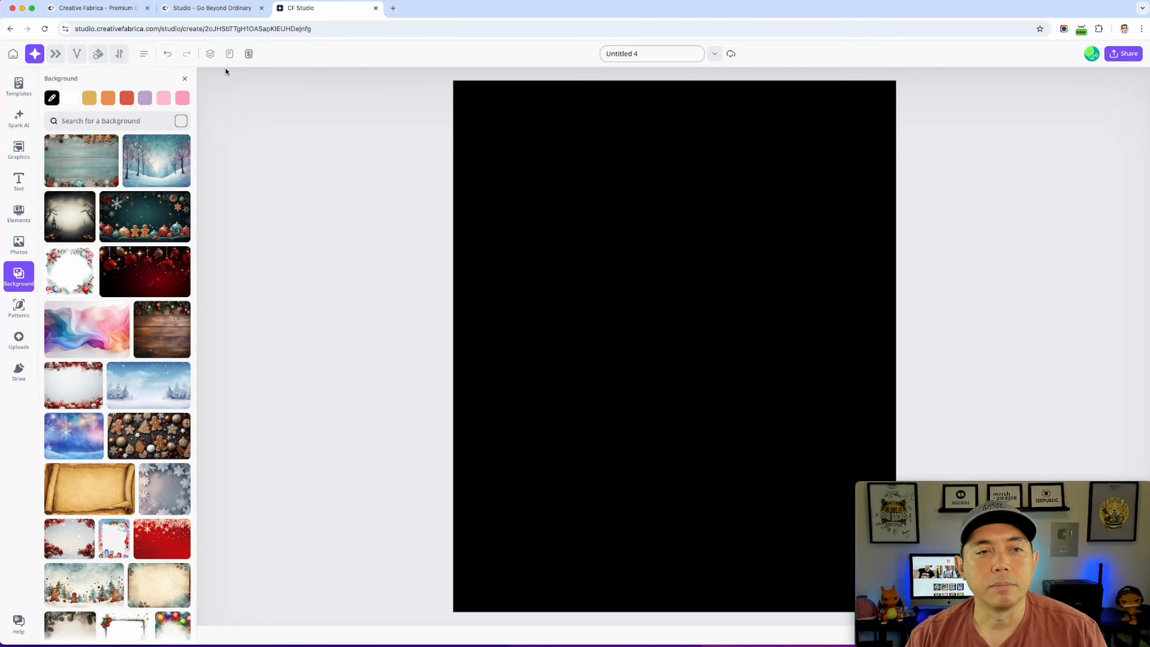
click(211, 55)
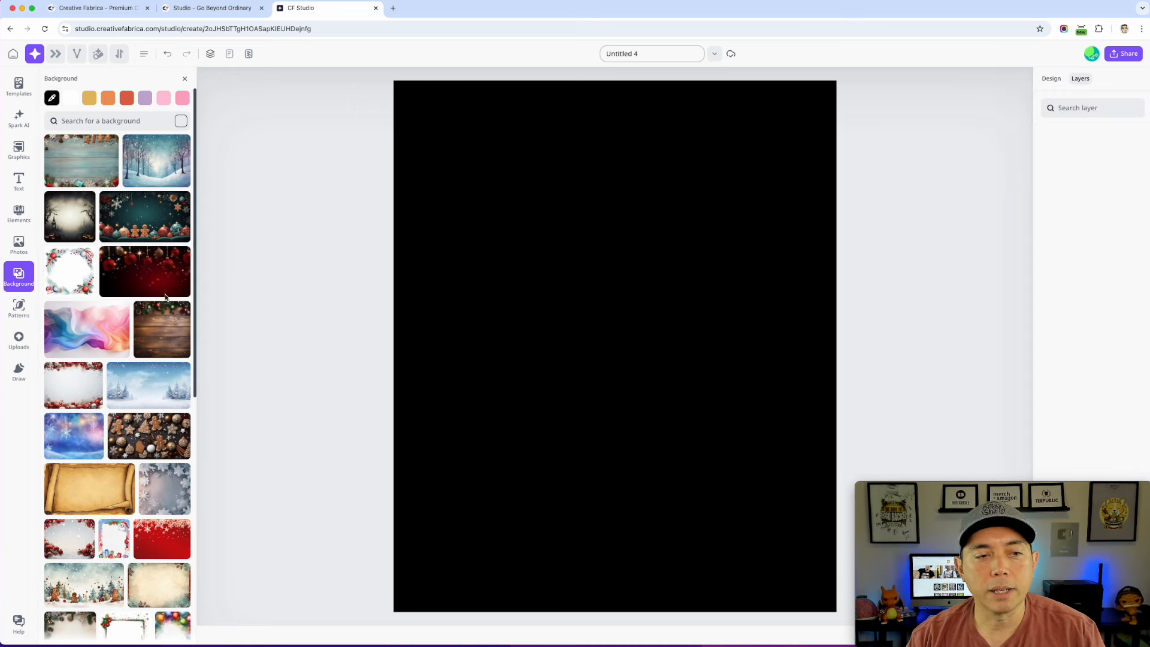
Step: Add the colorful abstract wave background to the page and delete its layer
click(79, 330)
click(1100, 136)
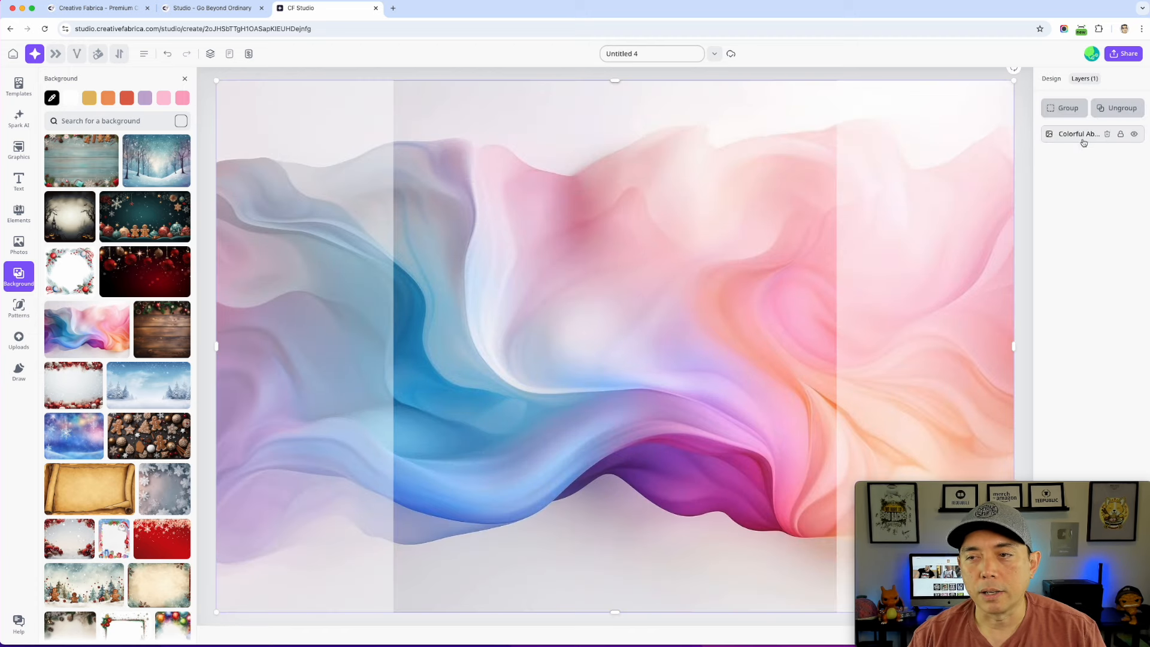
click(1107, 133)
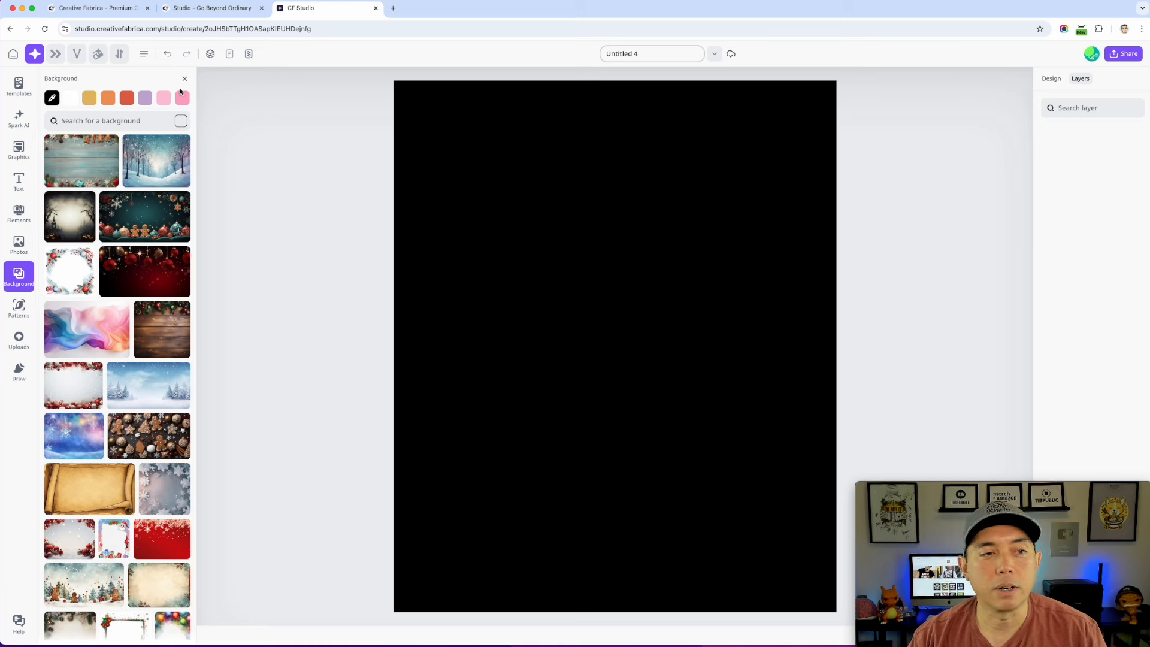
Step: View the Spark AI generator, then search the graphics library for "tigers" and browse the designs
click(23, 119)
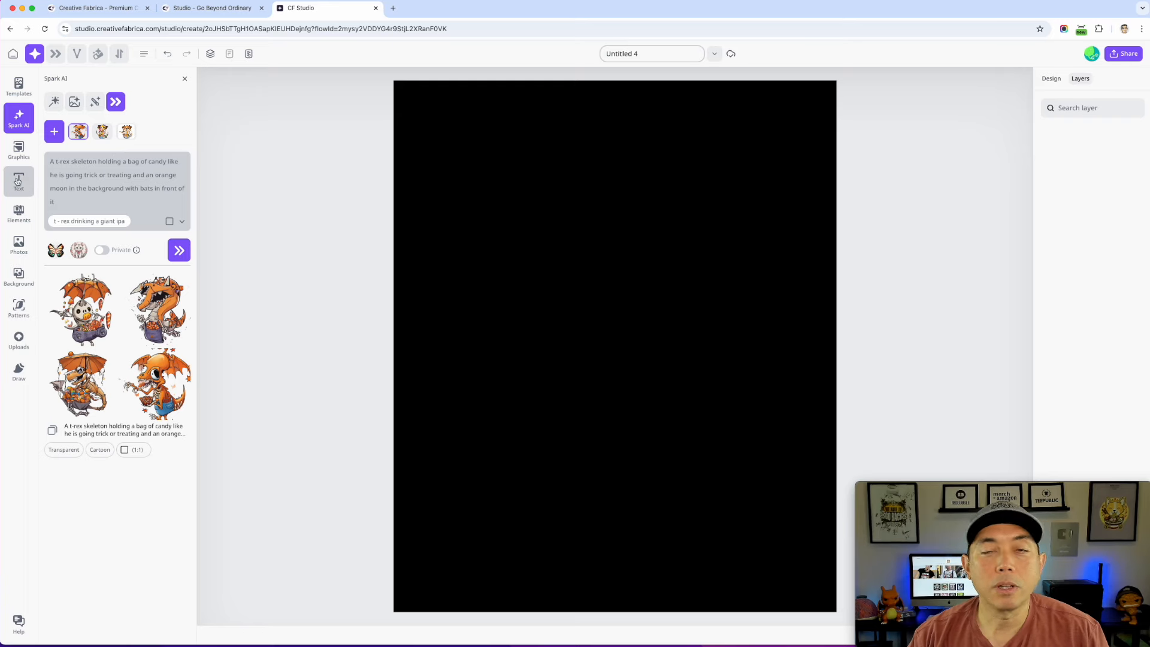
click(16, 155)
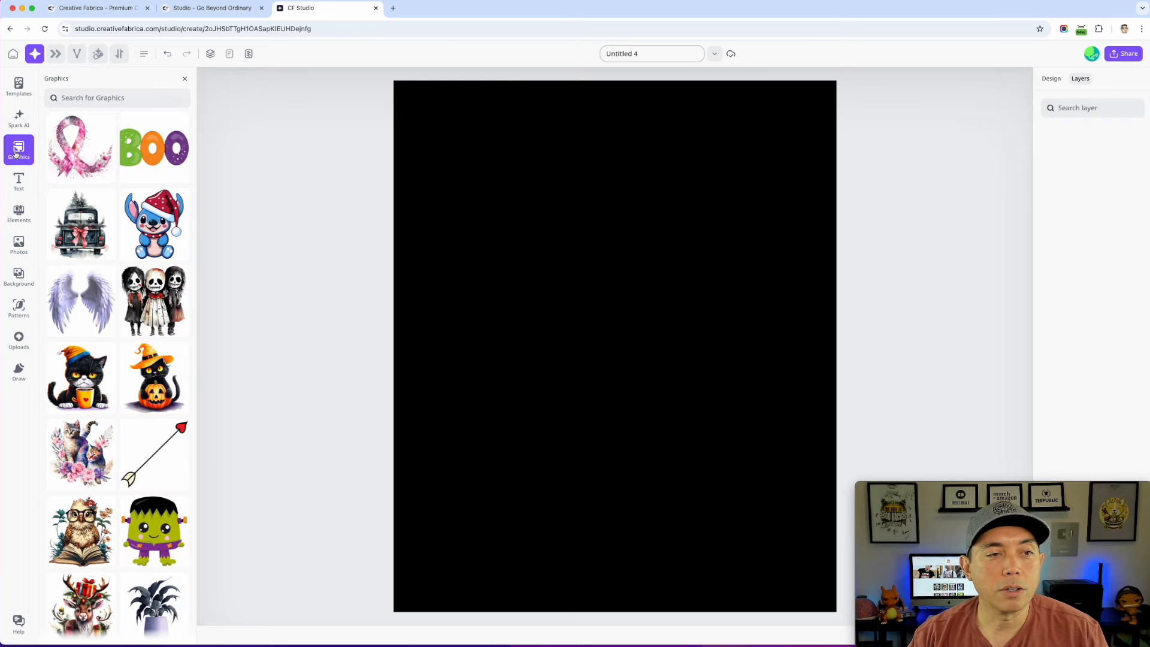
click(81, 97)
text(tigers)
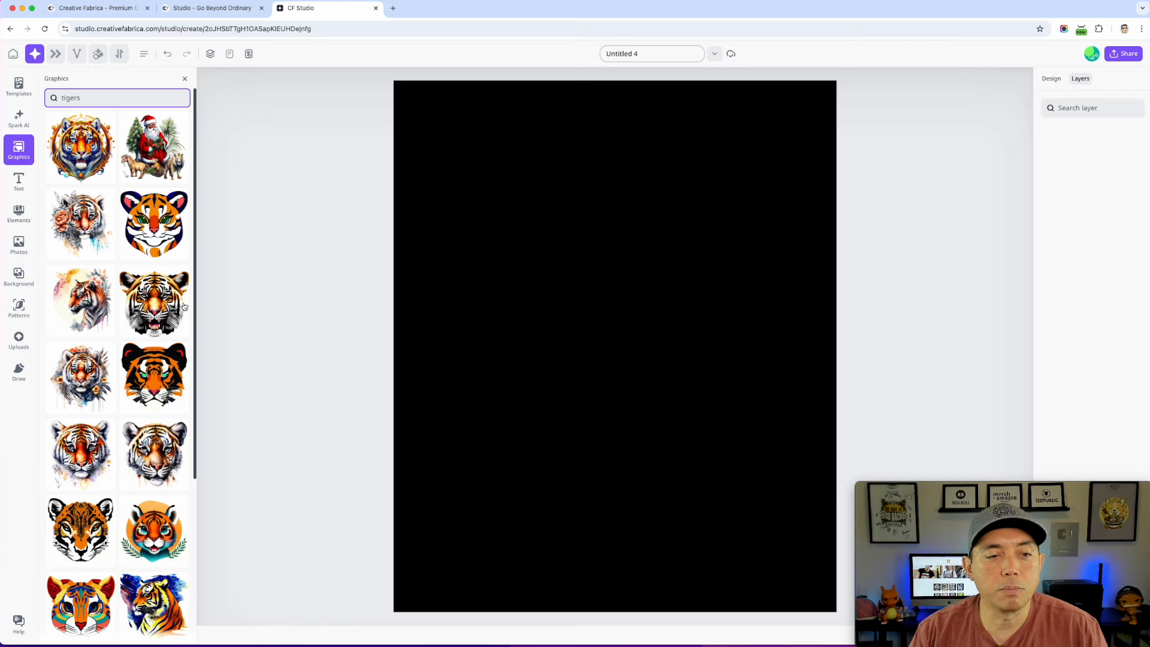
scroll(143, 329, down, 1)
scroll(142, 334, down, 5)
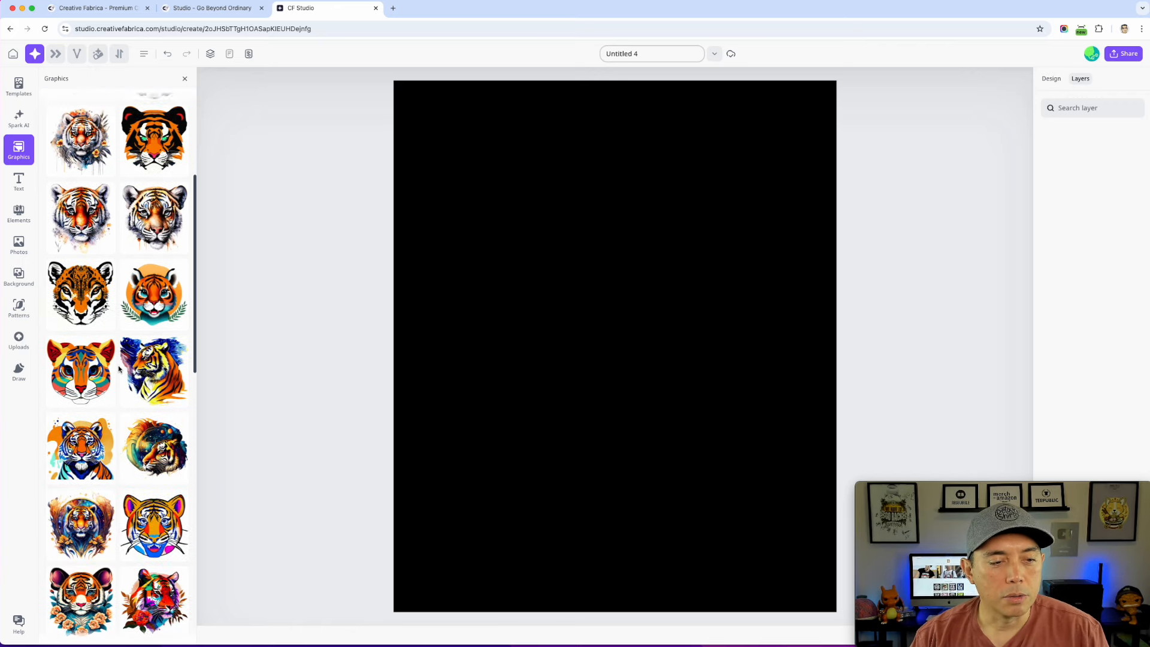
scroll(119, 370, up, 8)
Step: Add the orange-and-navy flat tiger head and the roaring realistic tiger head, placing them side by side in the page's upper half
click(155, 243)
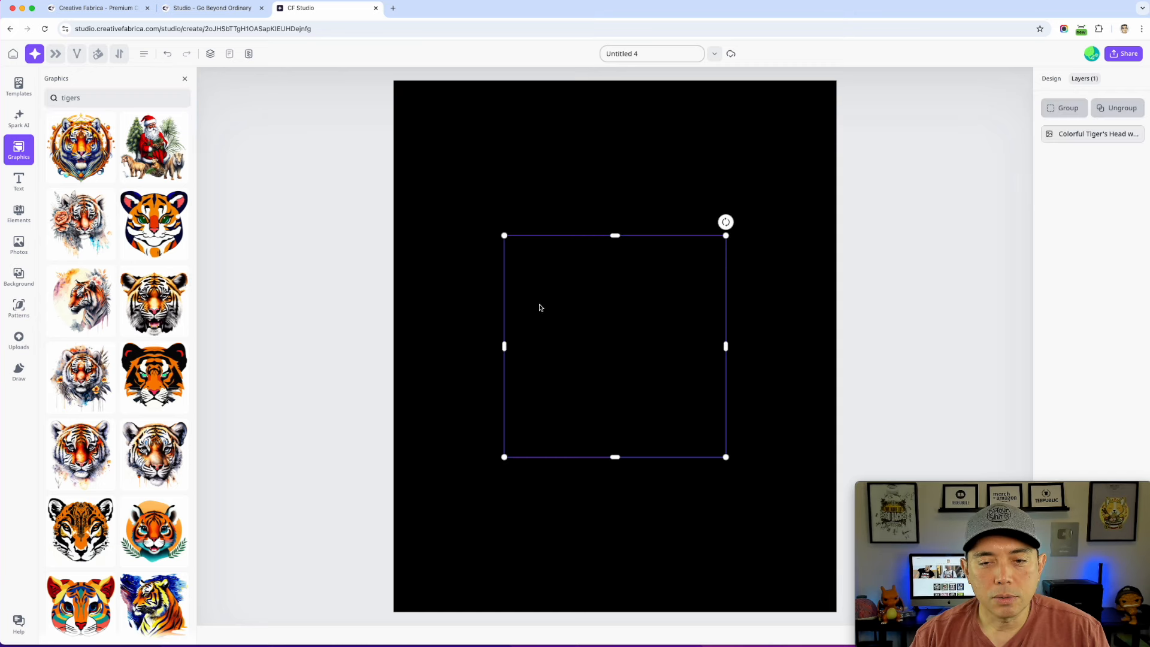
drag(630, 340, 540, 224)
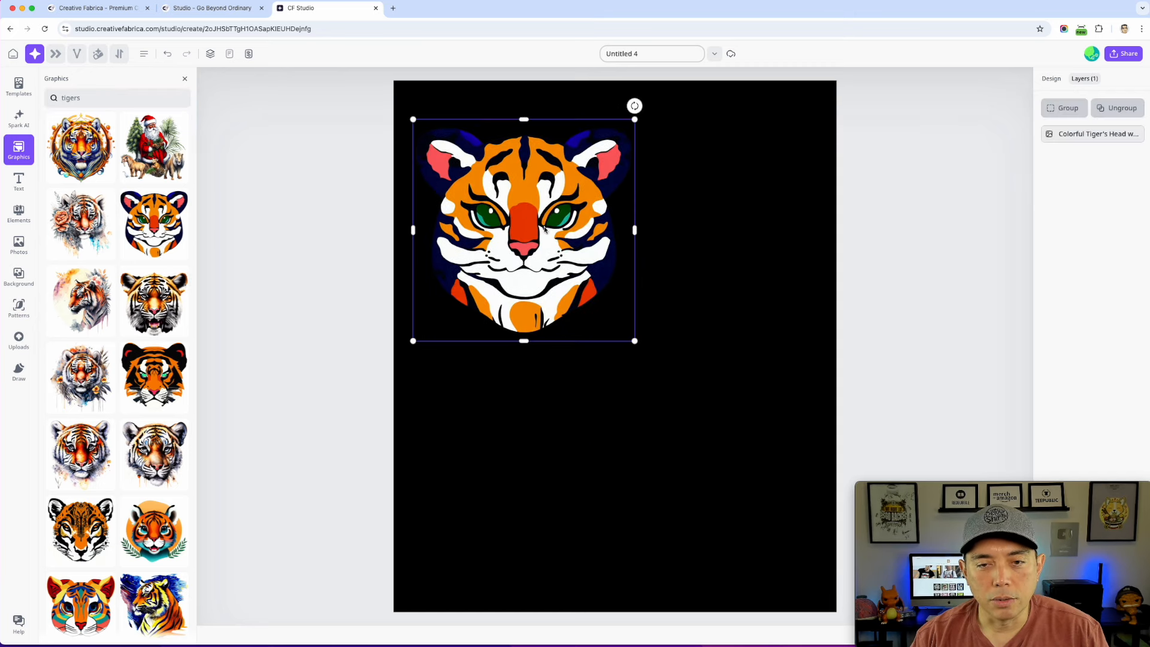
click(154, 302)
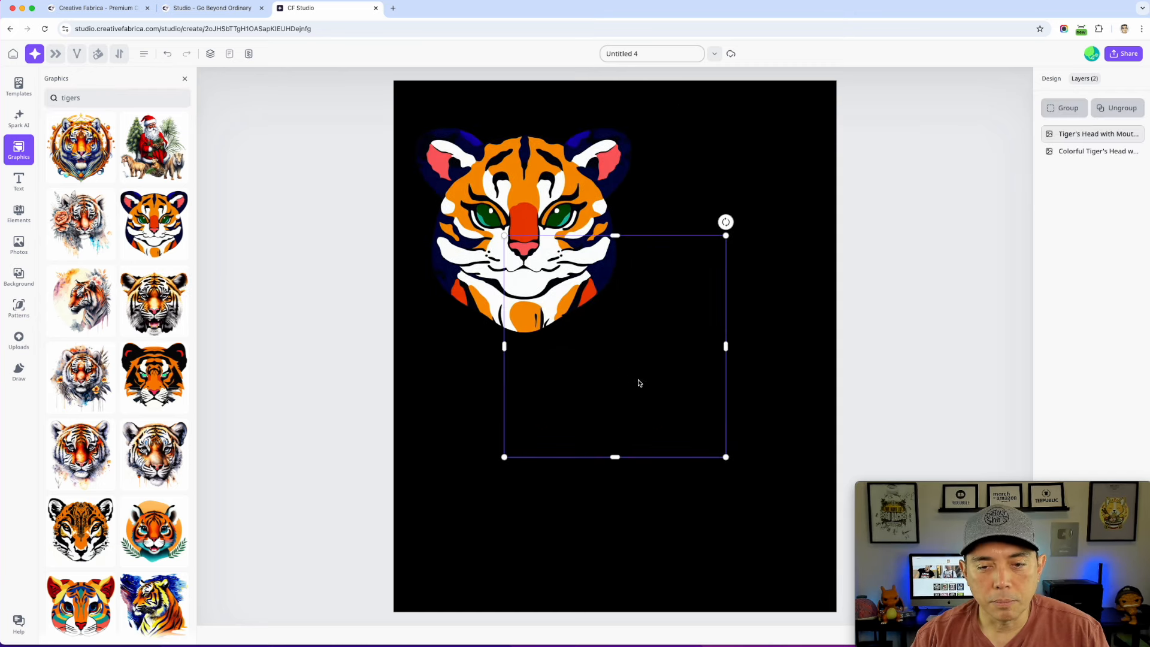
drag(614, 363, 726, 261)
drag(520, 243, 507, 264)
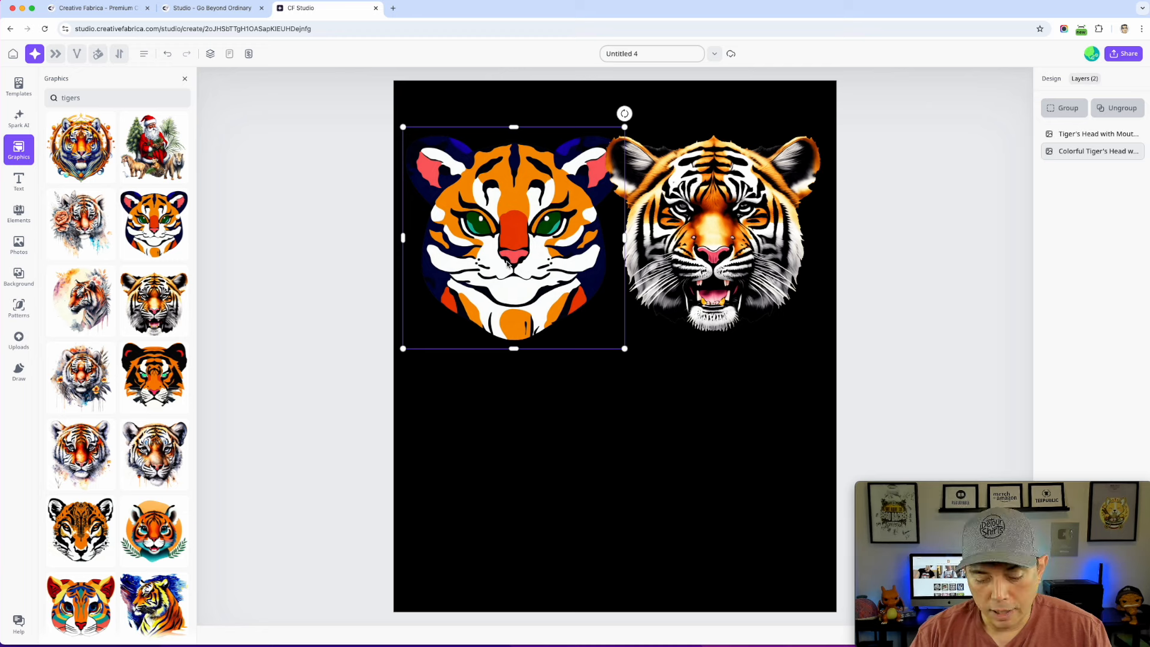
Step: Replace the orange-and-navy flat tiger head with the green-eyed close-up tiger head beside the roaring one
key(BackSpace)
click(179, 379)
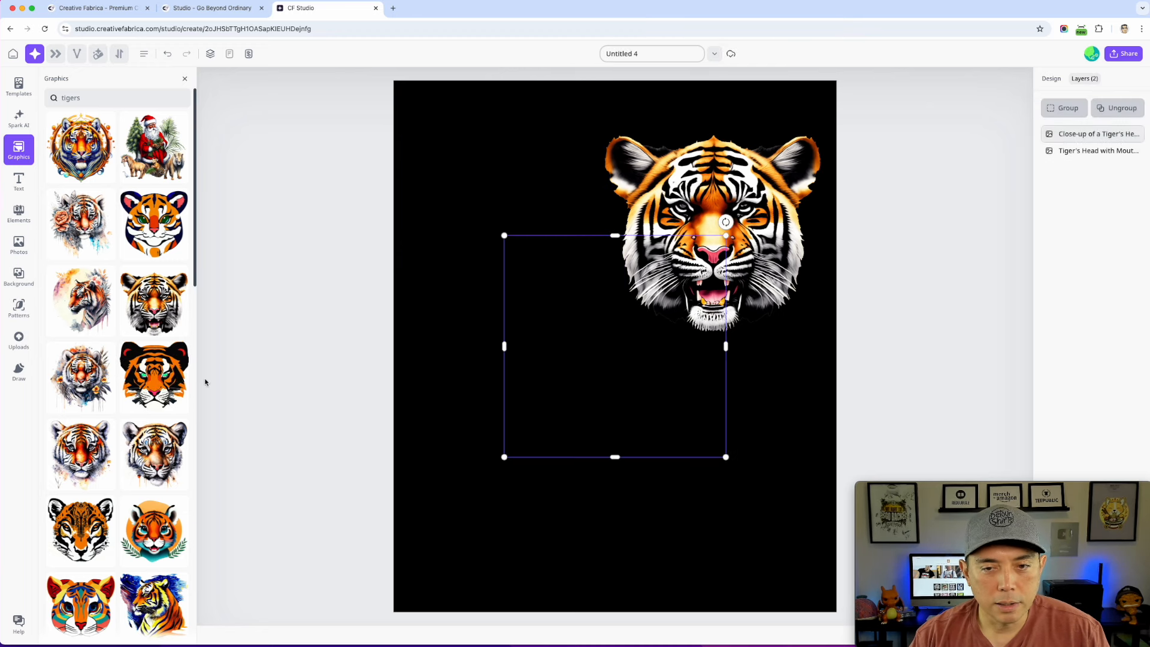
drag(653, 378, 560, 273)
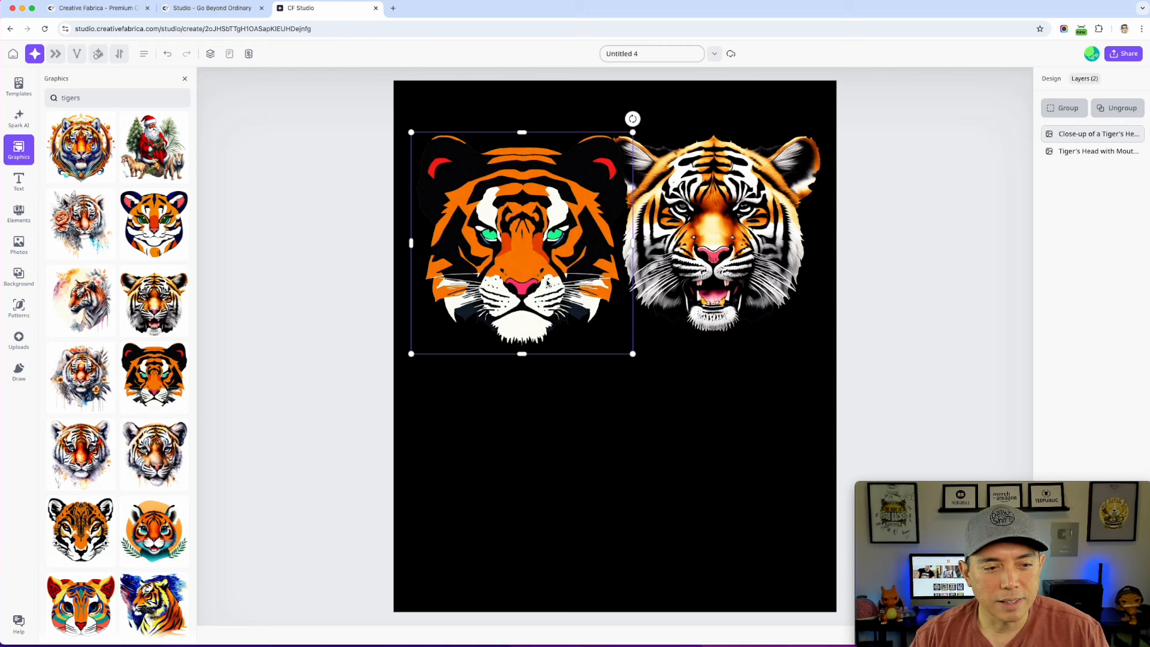
Step: Search the graphics for "tiger", add the red-orange and navy tiger head, and place it centered below the other two
click(101, 97)
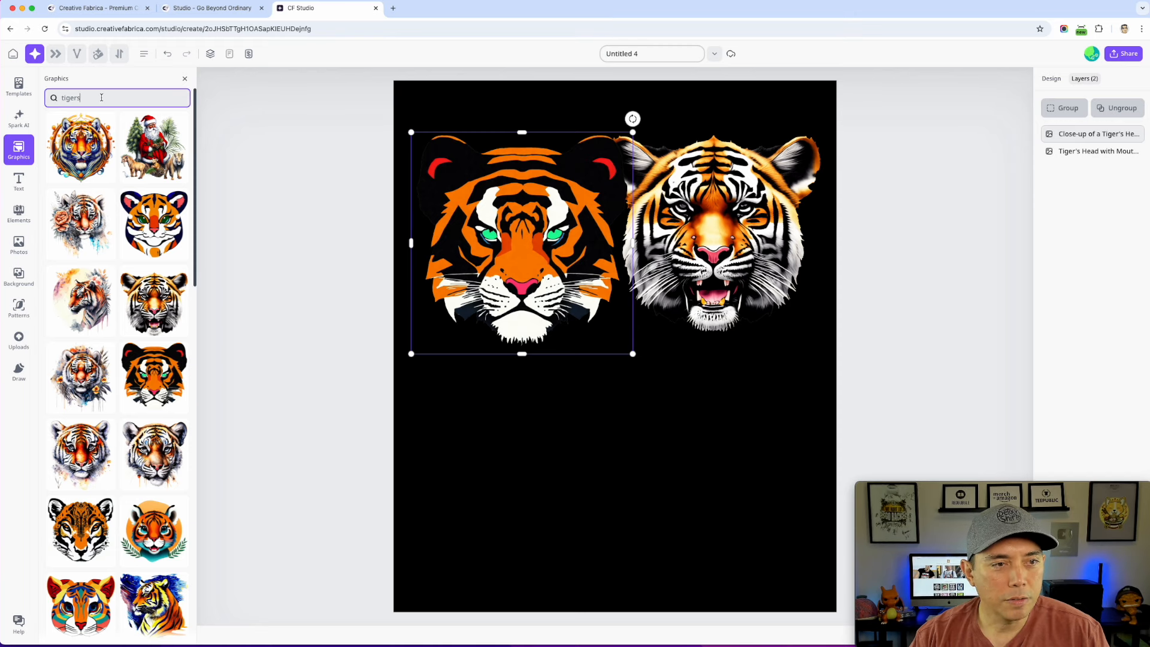
key(BackSpace)
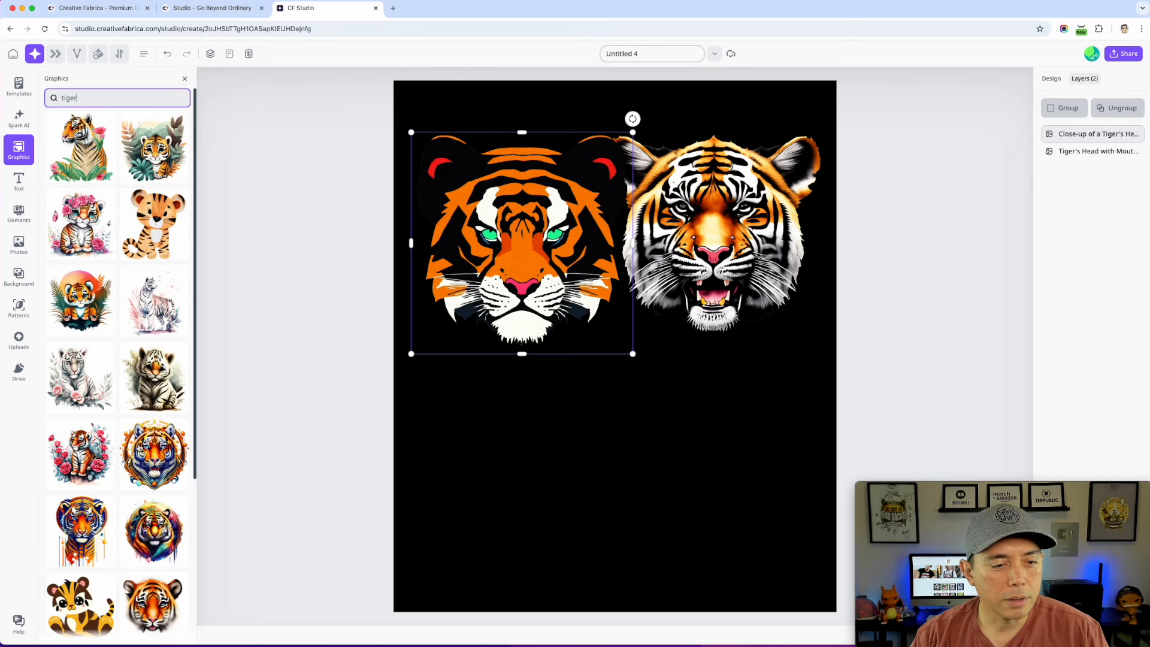
scroll(141, 448, down, 2)
scroll(125, 484, down, 5)
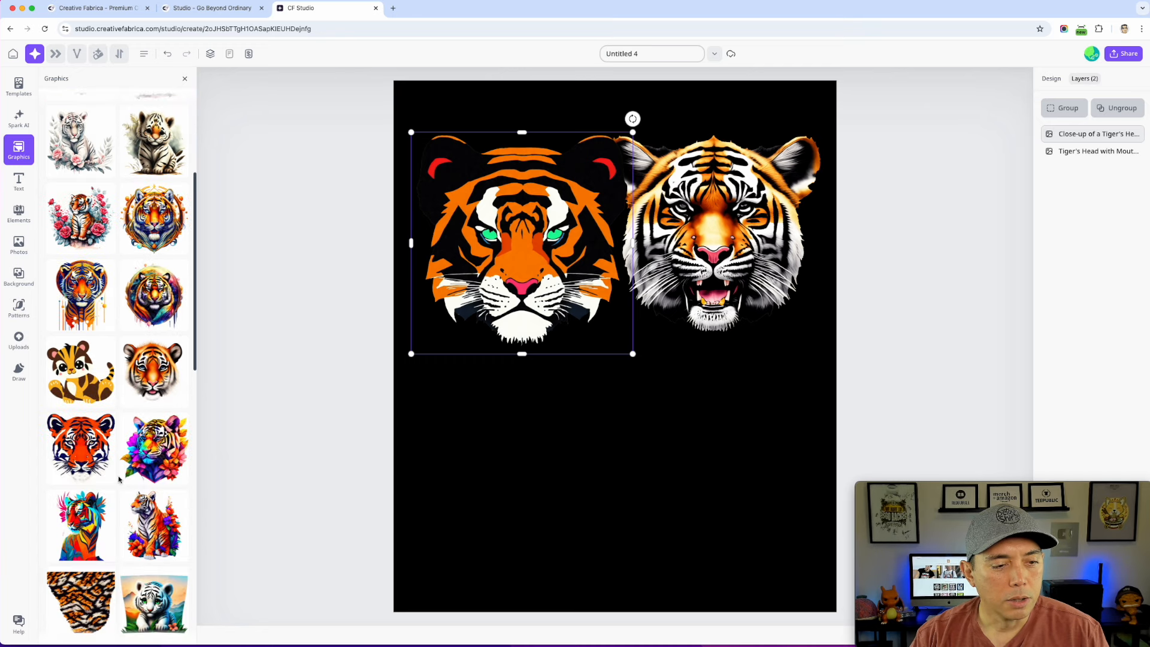
click(80, 446)
drag(643, 376, 623, 476)
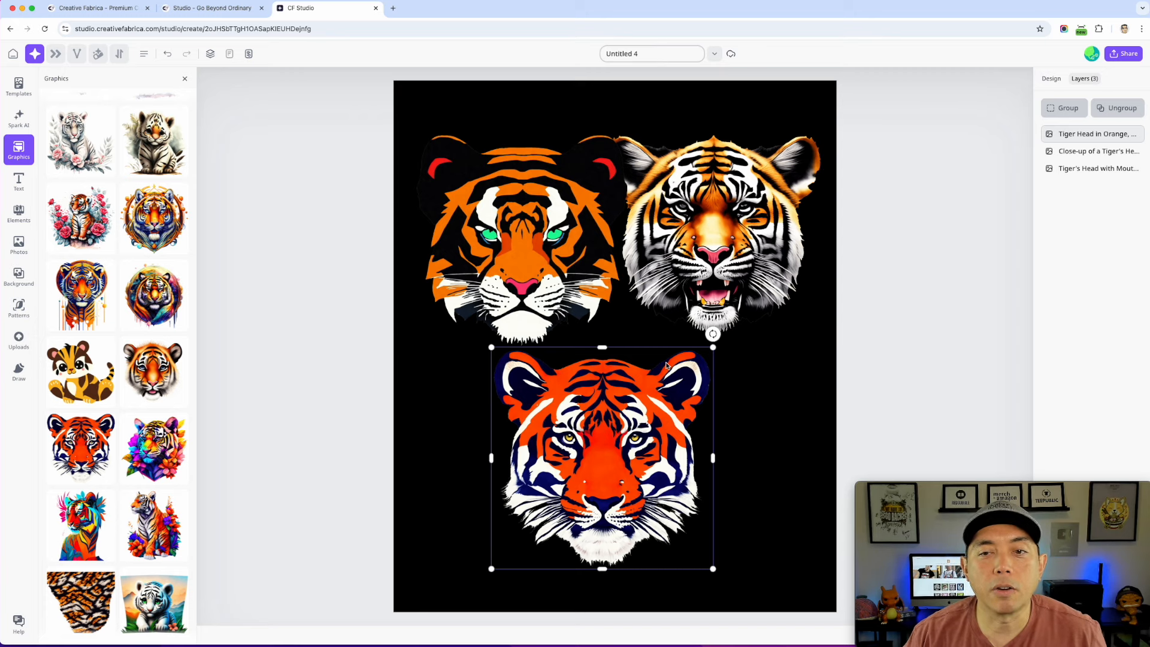
drag(645, 440, 659, 434)
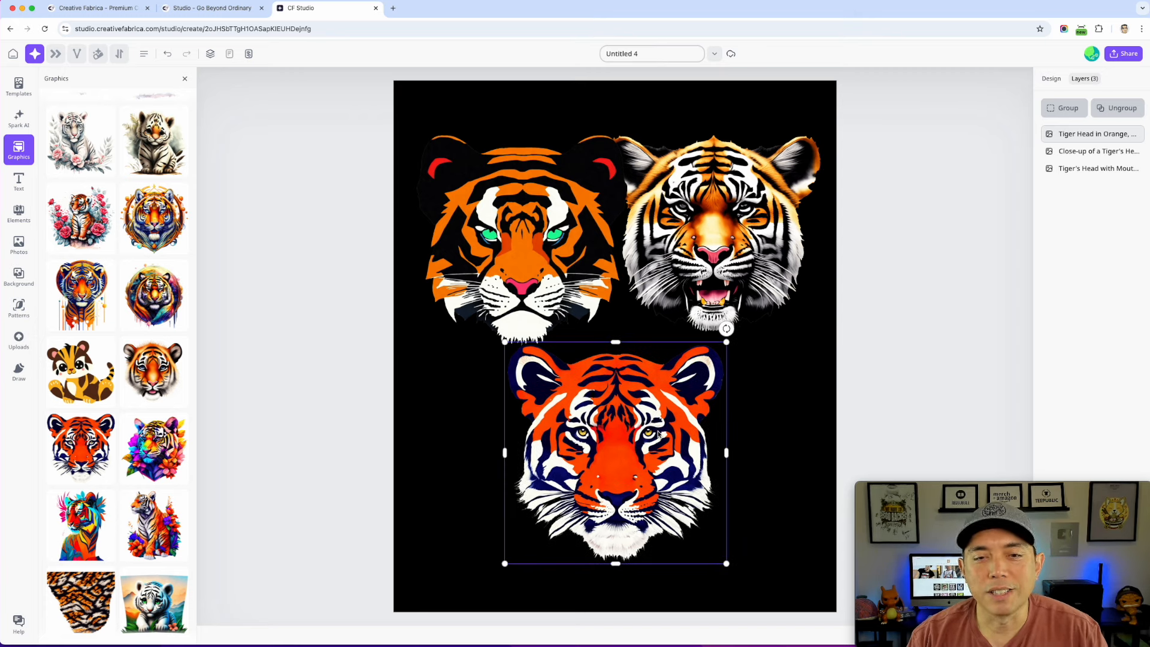
Step: Spread the three tiger heads apart into two upper corners and one centered below
drag(560, 263, 542, 239)
click(659, 435)
drag(659, 435, 634, 433)
drag(750, 268, 763, 255)
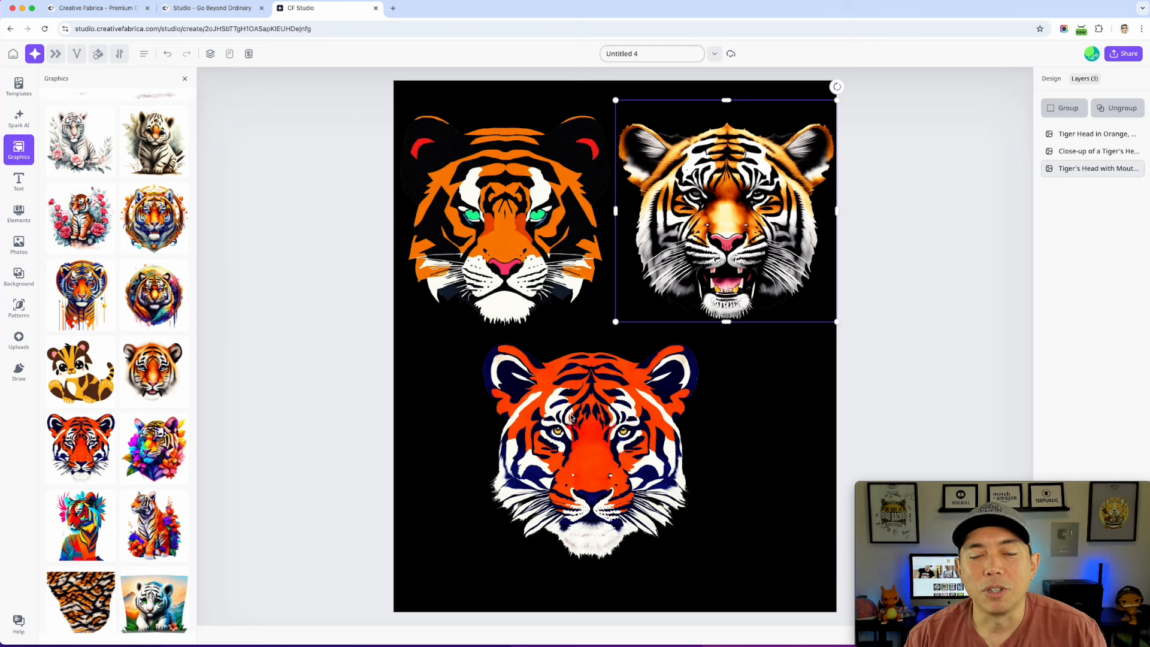
drag(570, 418, 582, 415)
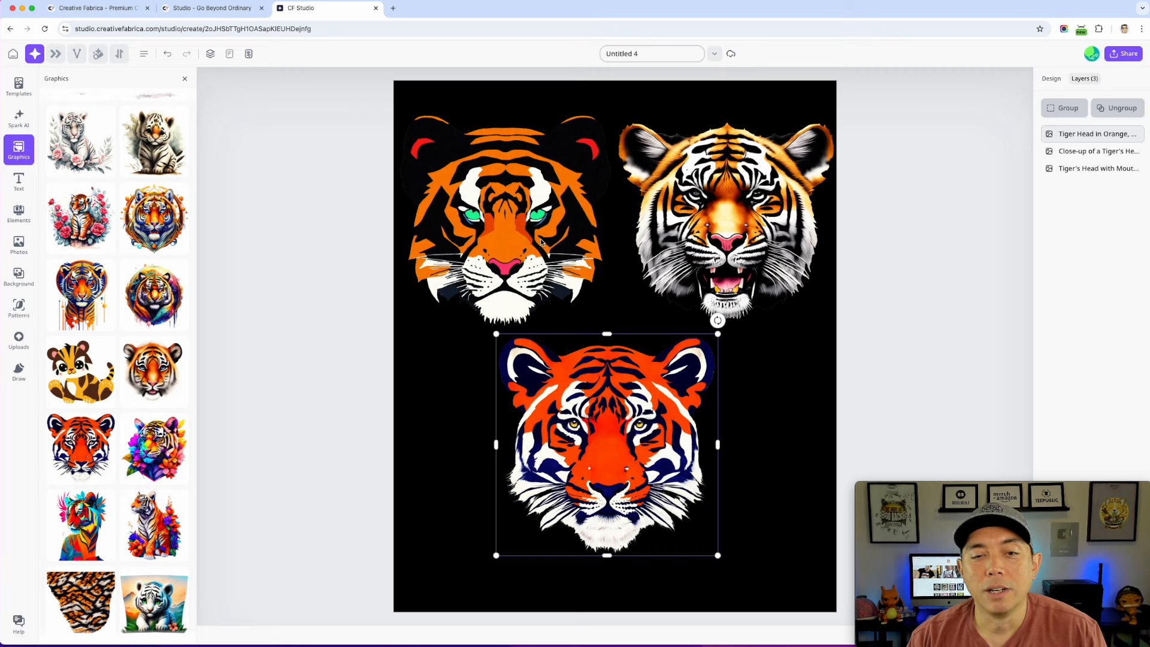
mouse_move(502, 209)
mouse_down()
mouse_move(522, 198)
mouse_move(506, 199)
mouse_up()
drag(598, 419, 612, 412)
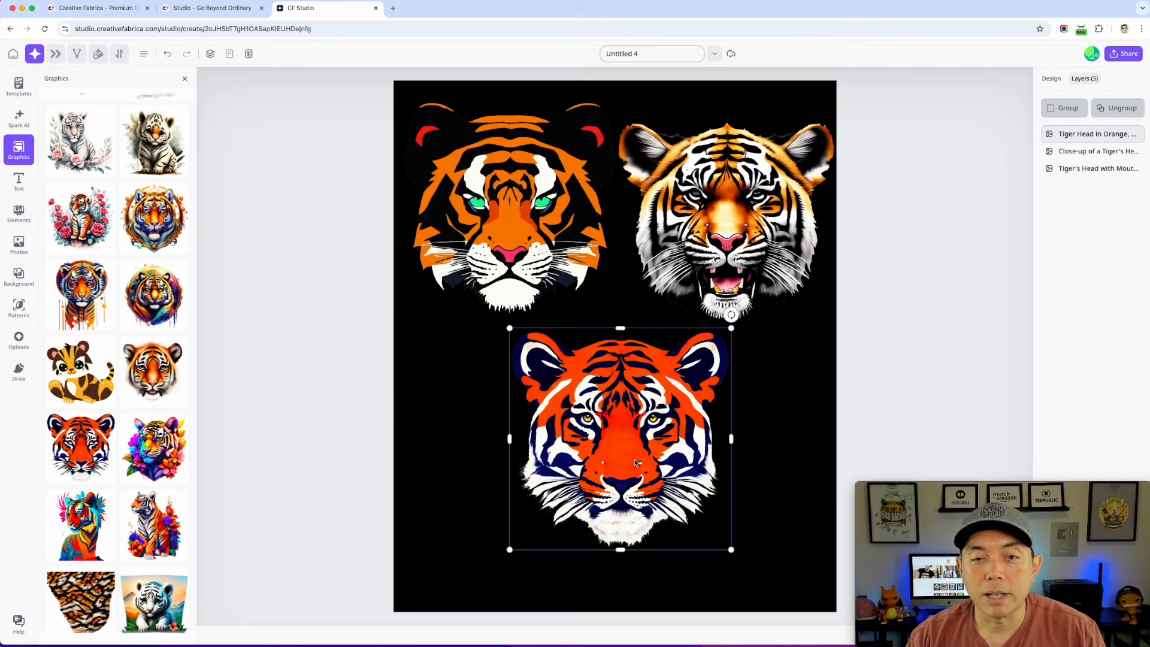
Step: Delete the two upper tiger heads, then enlarge the remaining red-orange head and place it near the page's center
click(585, 226)
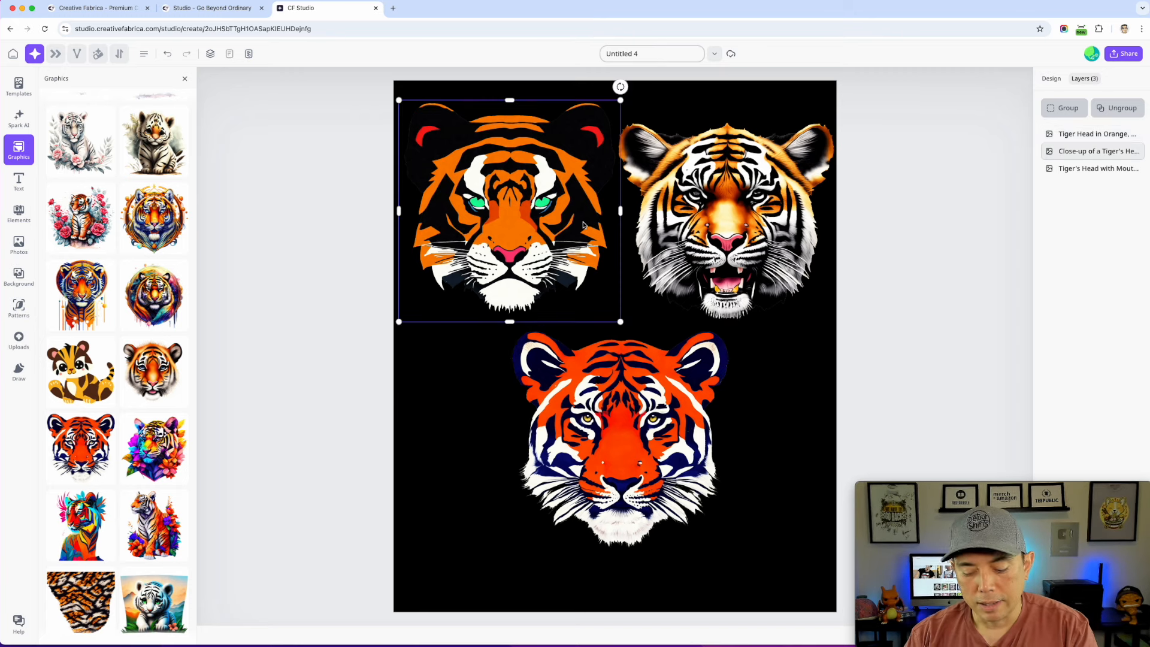
key(Delete)
click(681, 234)
key(Delete)
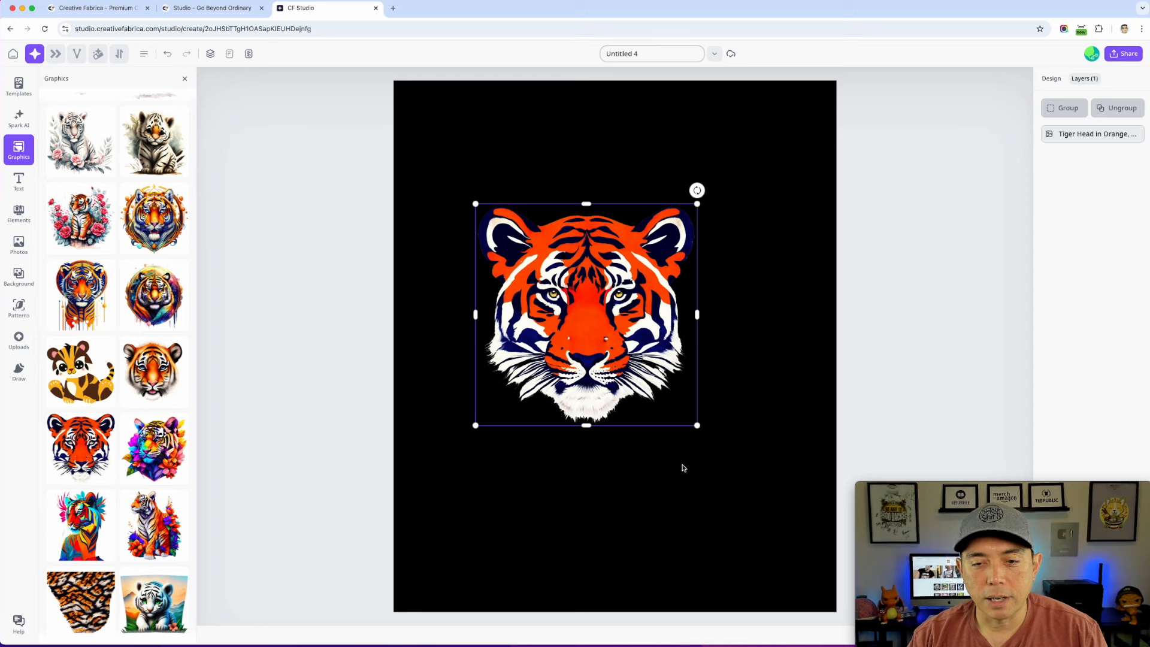
drag(698, 430, 771, 487)
drag(650, 394, 636, 374)
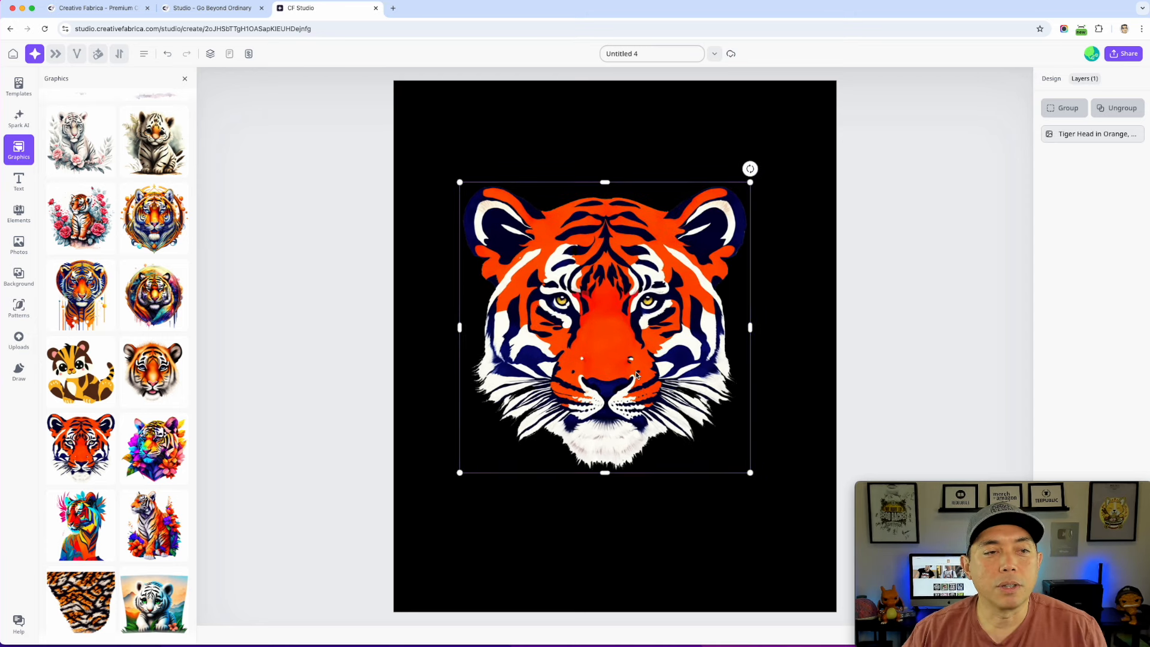
Step: Try the colorful floral tiger head, enlarged and centered on the page, in place of the red-orange tiger head
scroll(98, 328, down, 5)
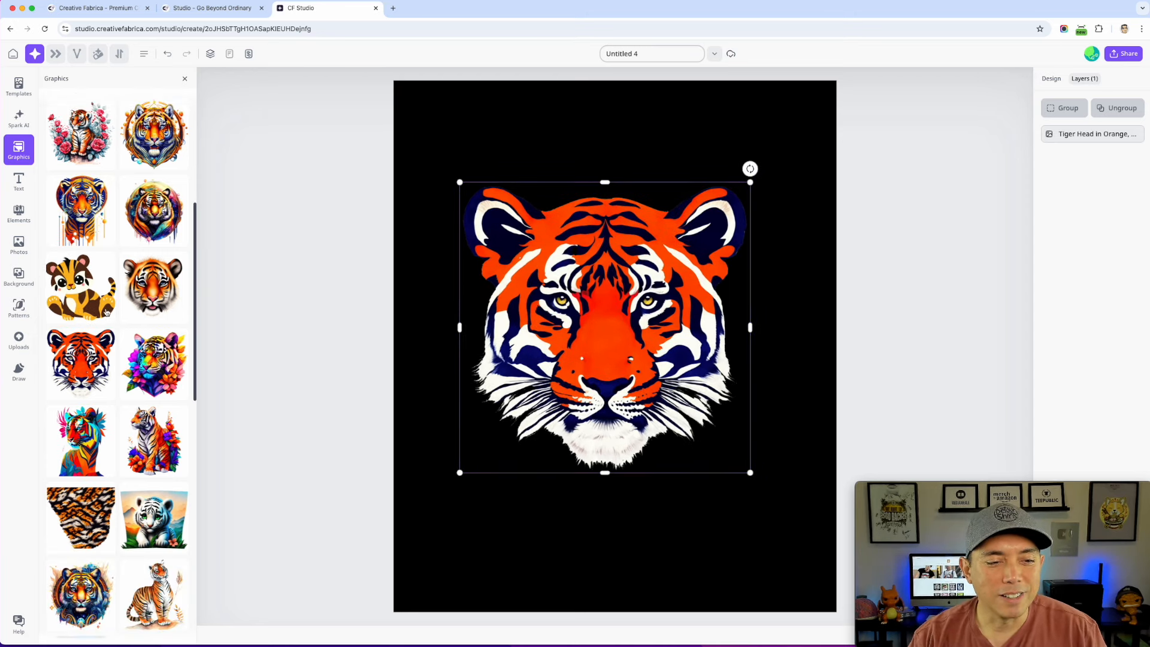
scroll(98, 328, up, 6)
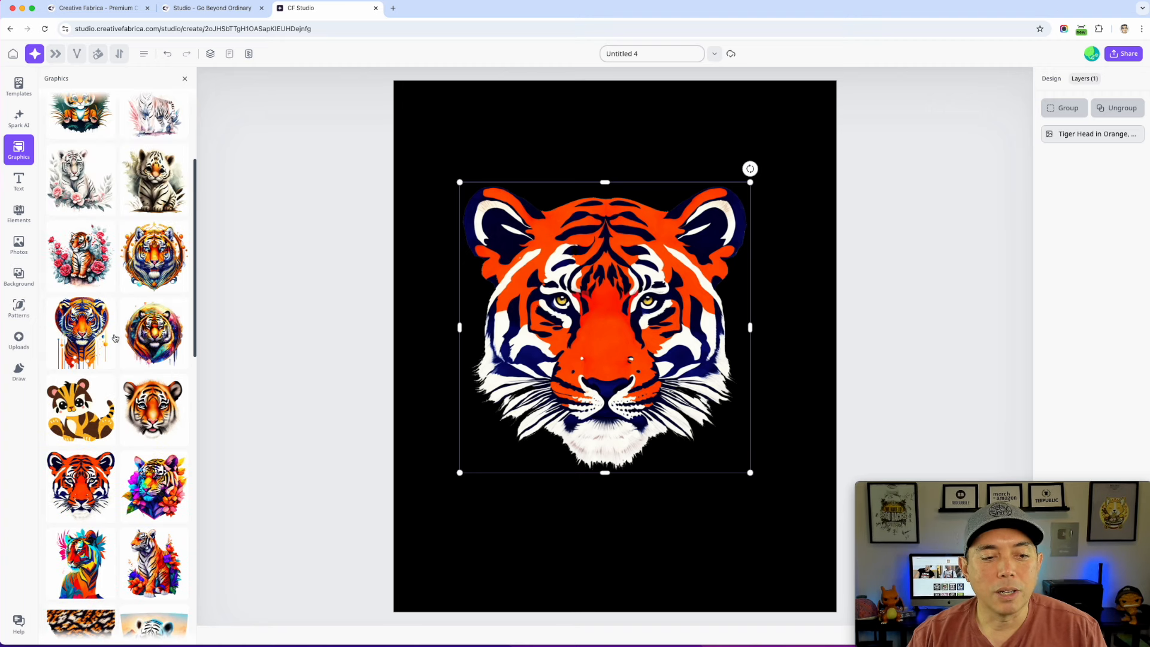
drag(633, 317, 383, 313)
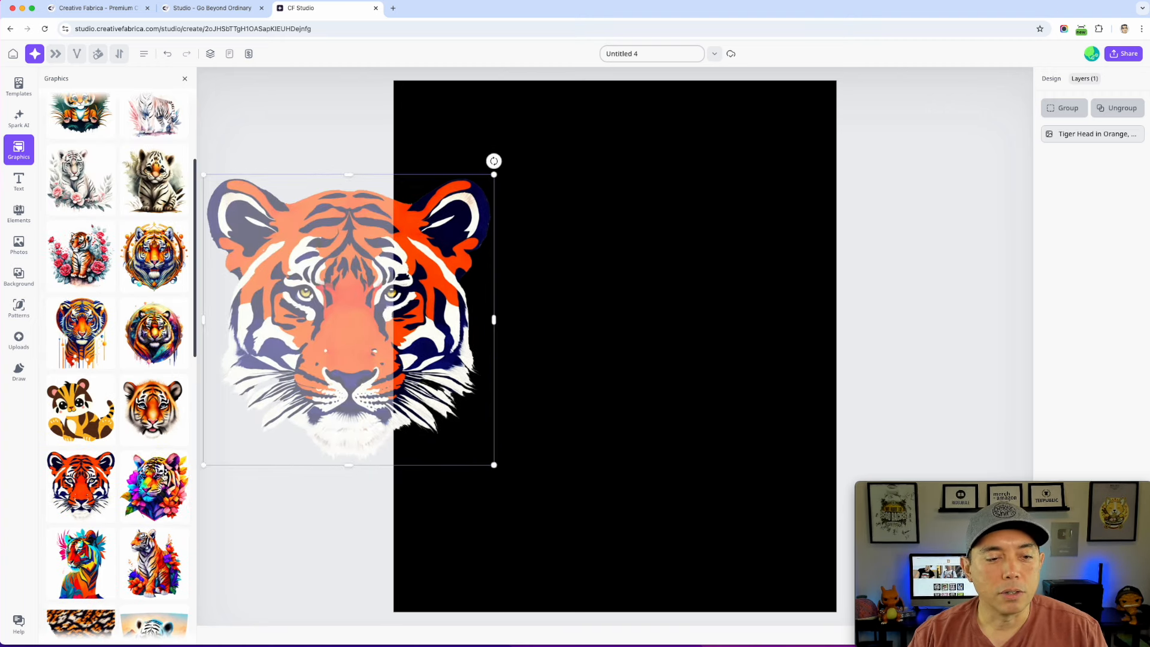
click(156, 482)
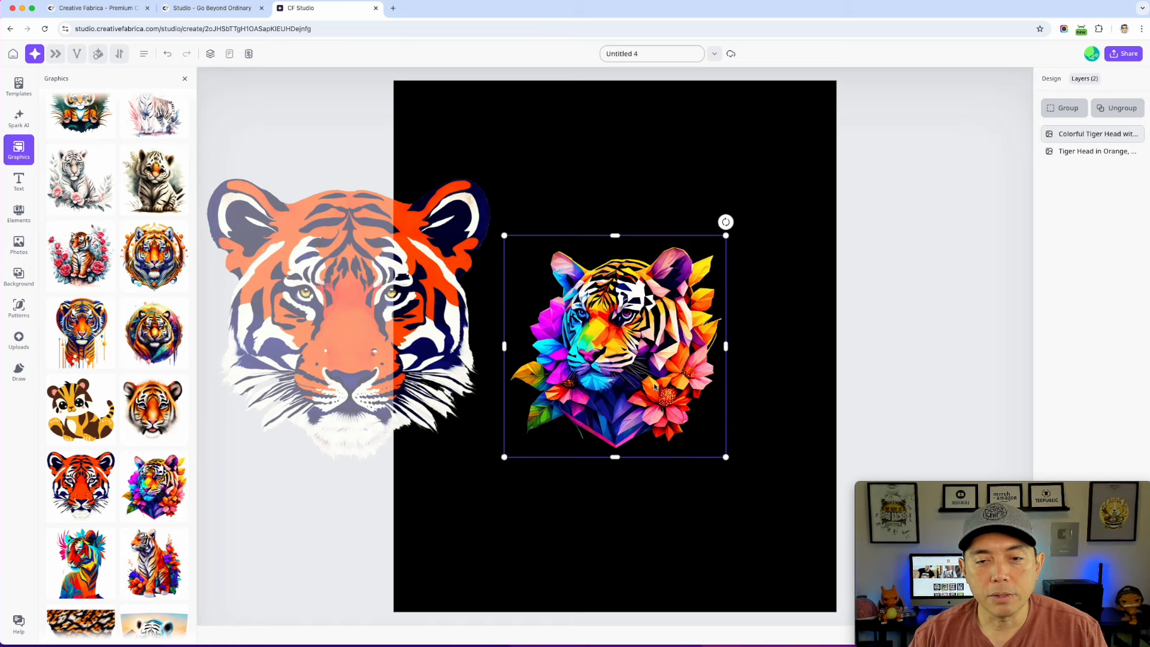
drag(661, 387, 650, 299)
drag(716, 368, 843, 497)
drag(706, 349, 655, 336)
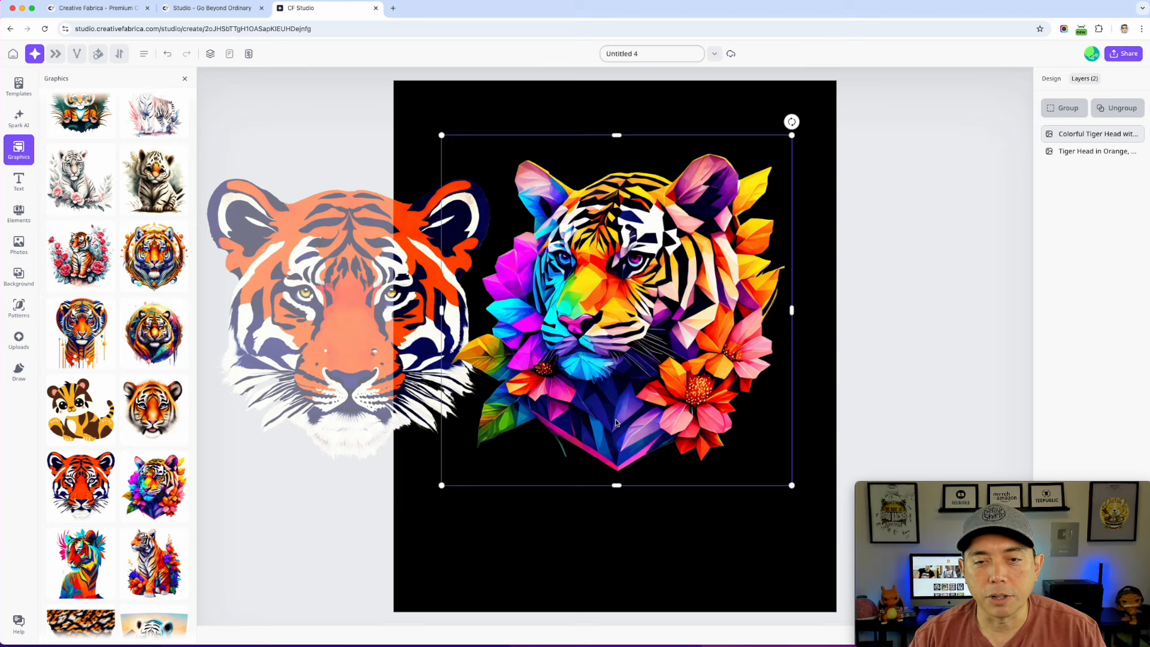
drag(514, 199, 566, 203)
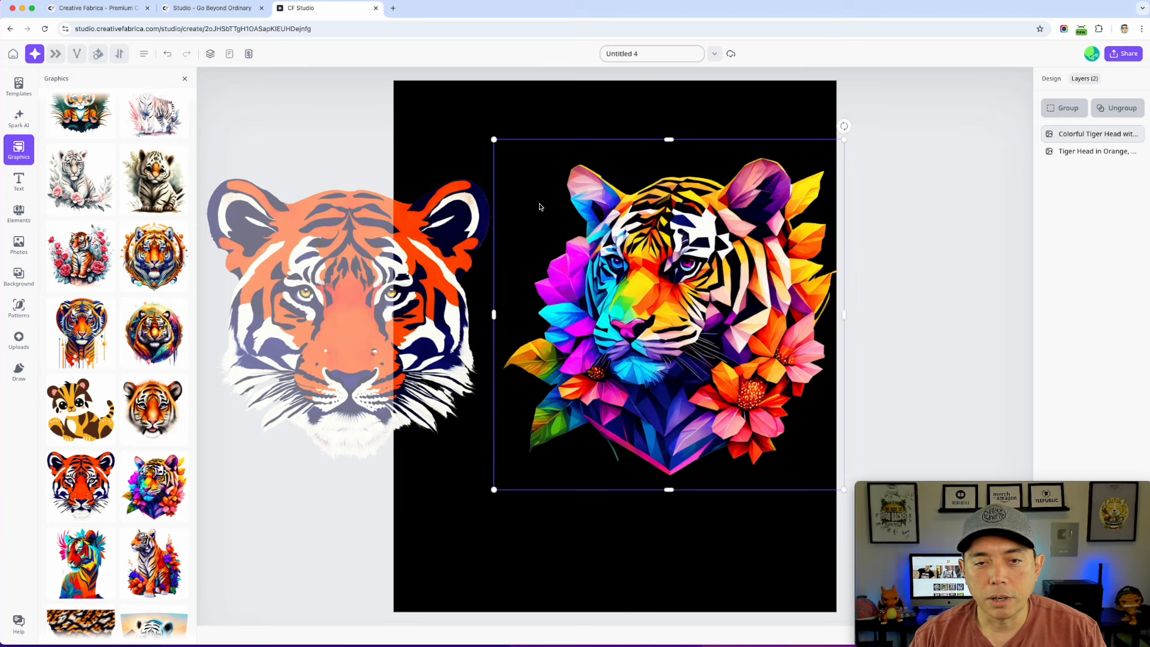
drag(792, 294, 740, 292)
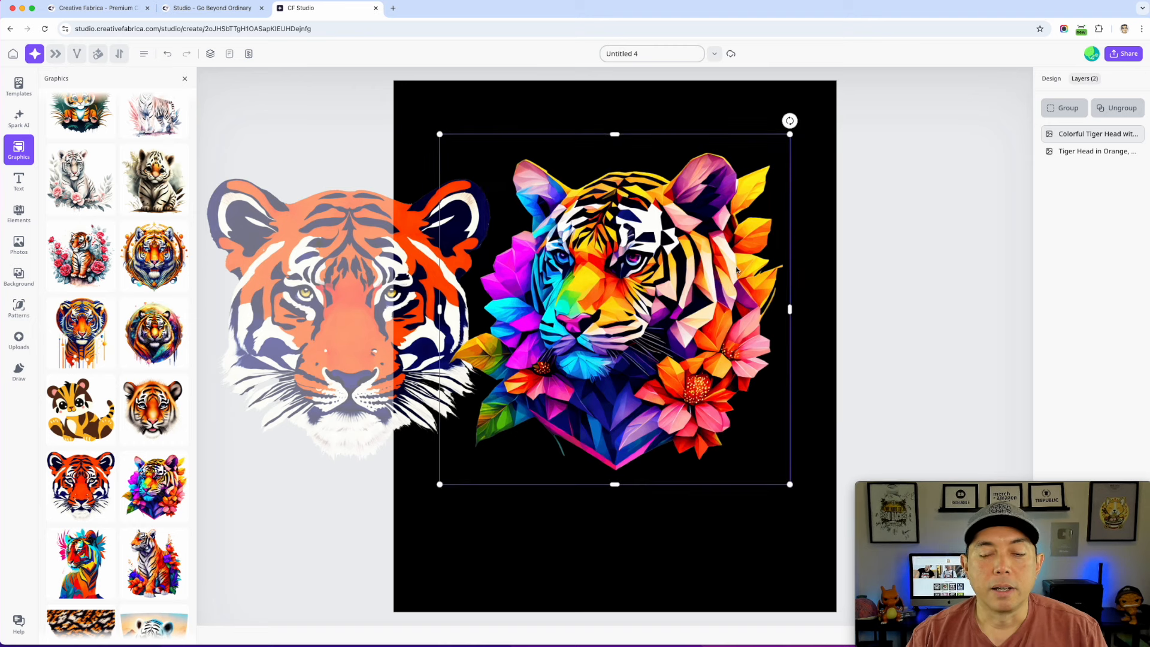
drag(683, 257, 684, 257)
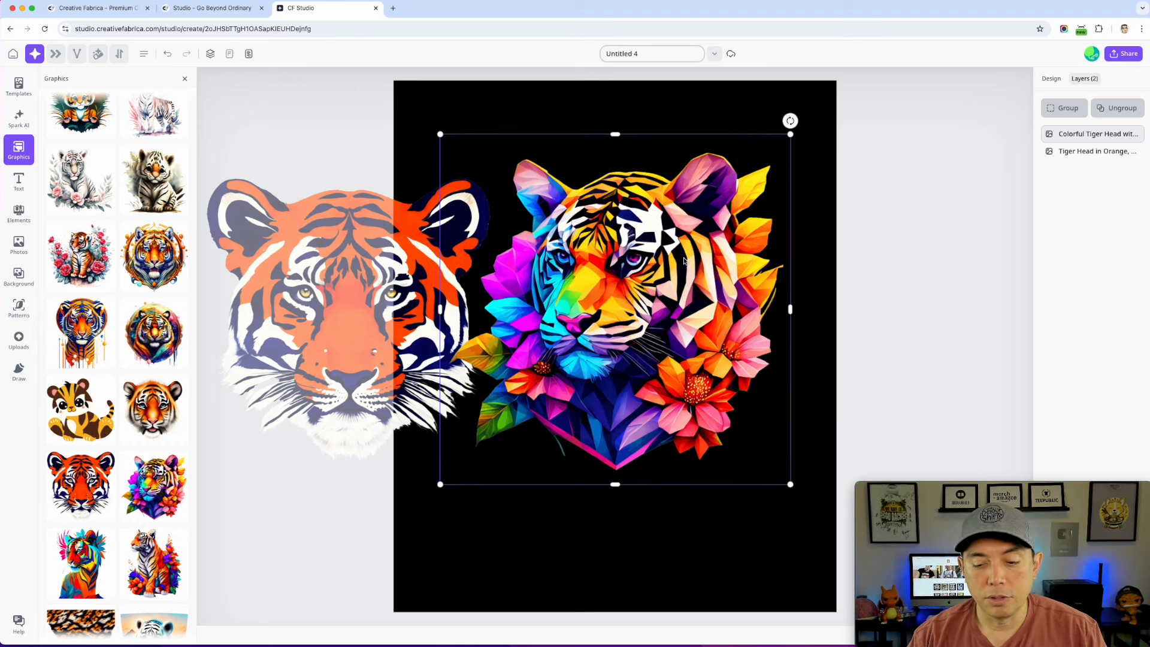
key(Delete)
drag(412, 268, 643, 255)
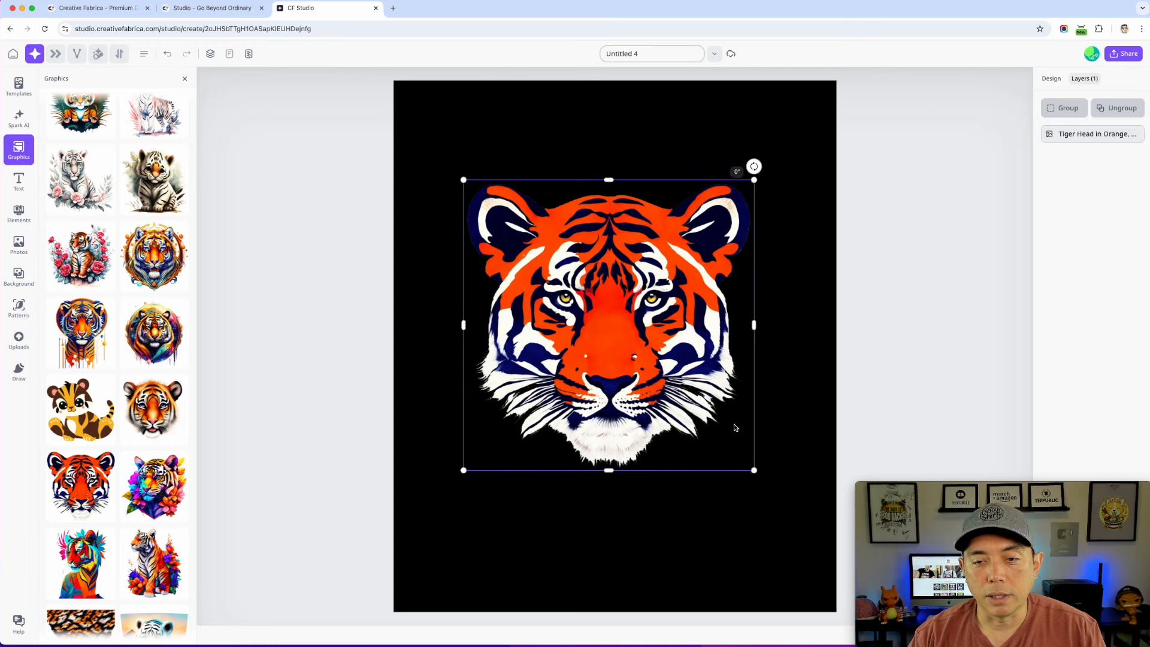
Step: Enlarge the red-orange tiger head slightly and reposition it horizontally centered on the page
drag(647, 340, 652, 333)
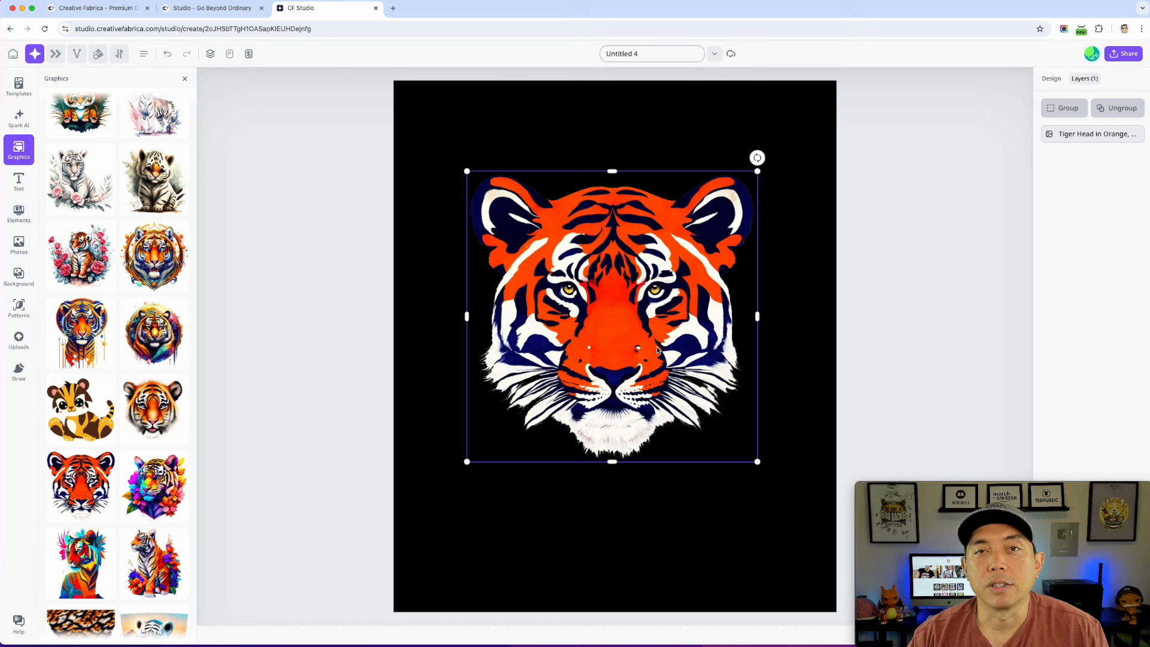
drag(758, 462, 782, 479)
click(689, 393)
drag(688, 392, 679, 398)
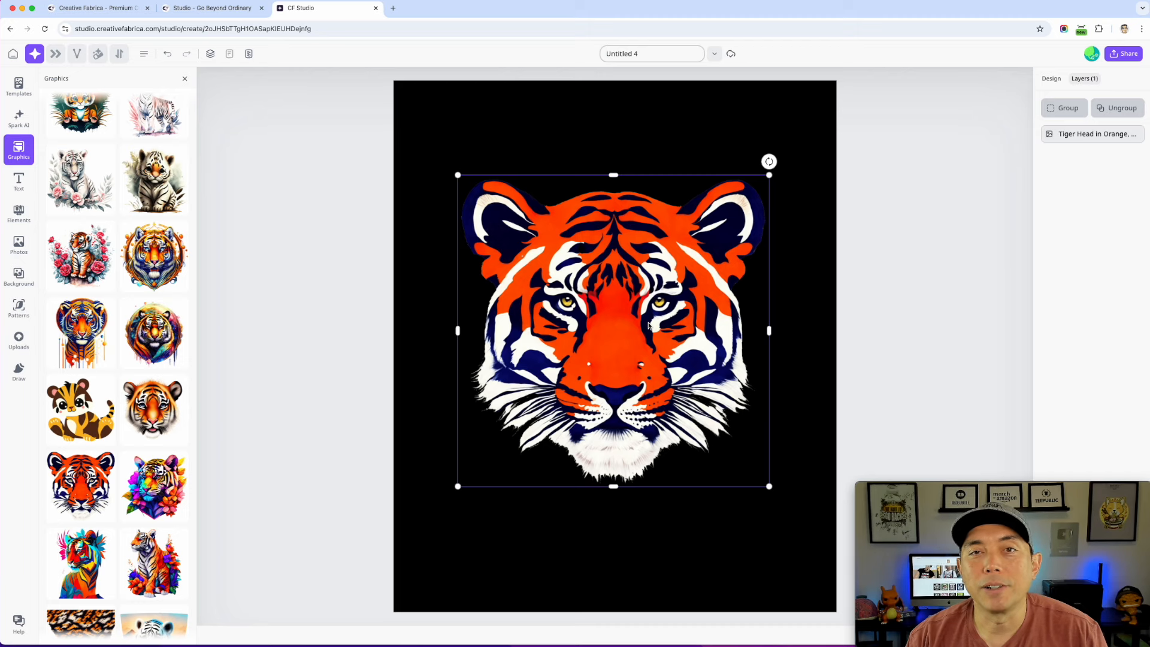
drag(673, 340, 669, 351)
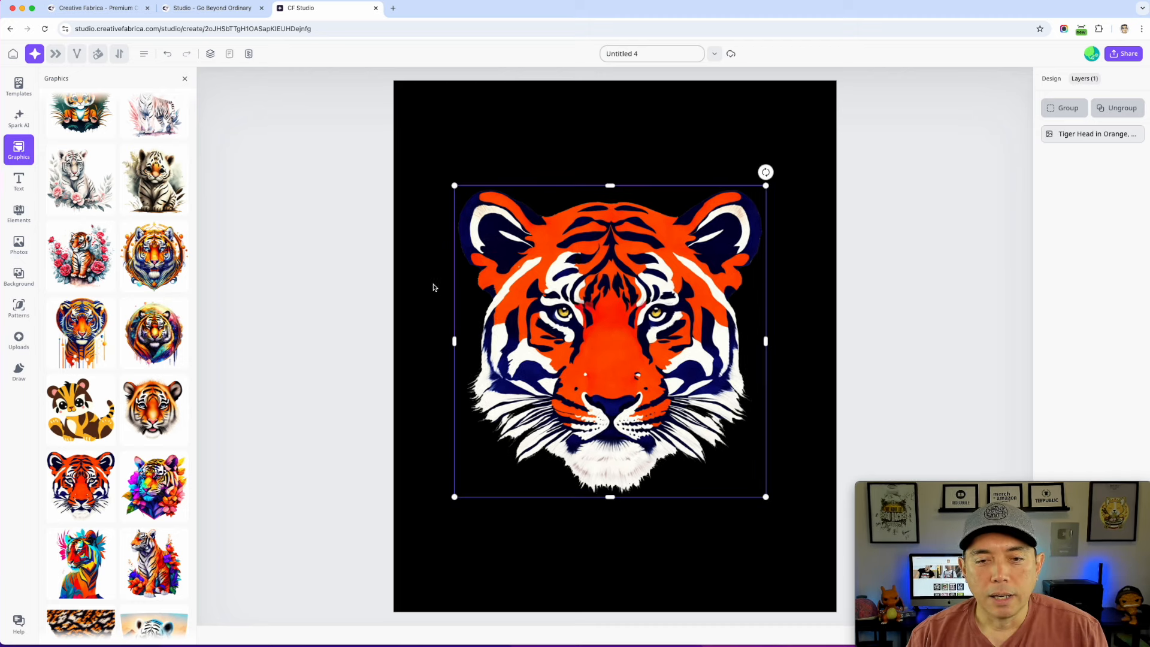
drag(566, 305, 567, 302)
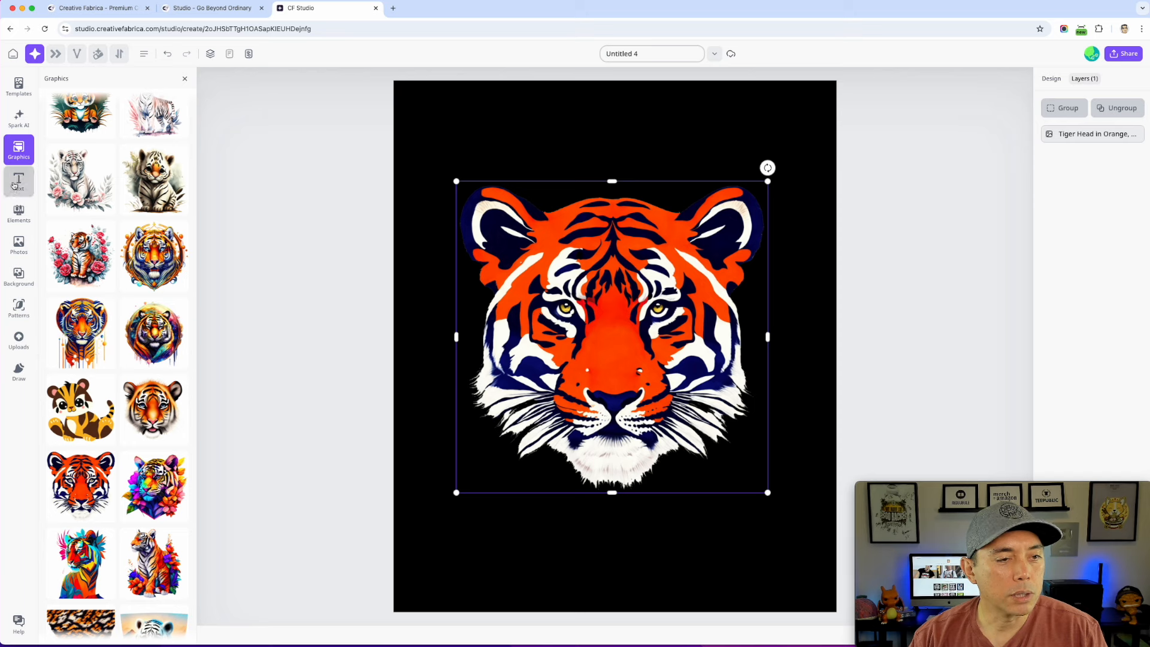
Step: Add the unfilled triangle from the Basic Shapes elements and enlarge it to frame the tiger head
click(20, 212)
scroll(118, 401, down, 3)
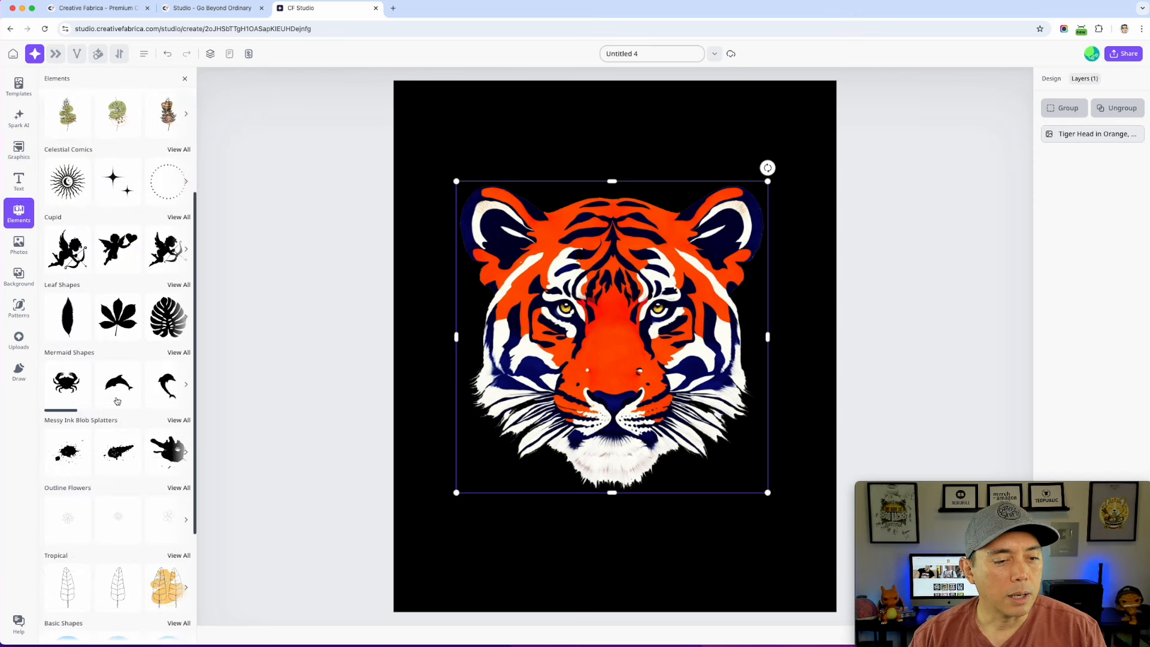
scroll(118, 400, down, 3)
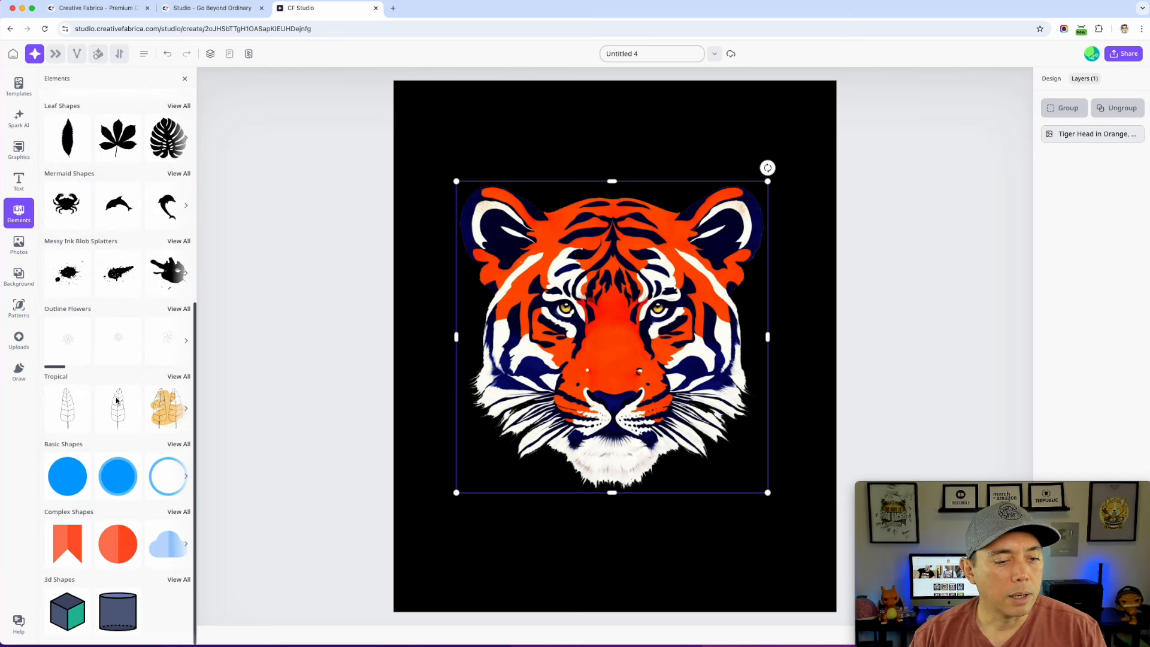
click(176, 444)
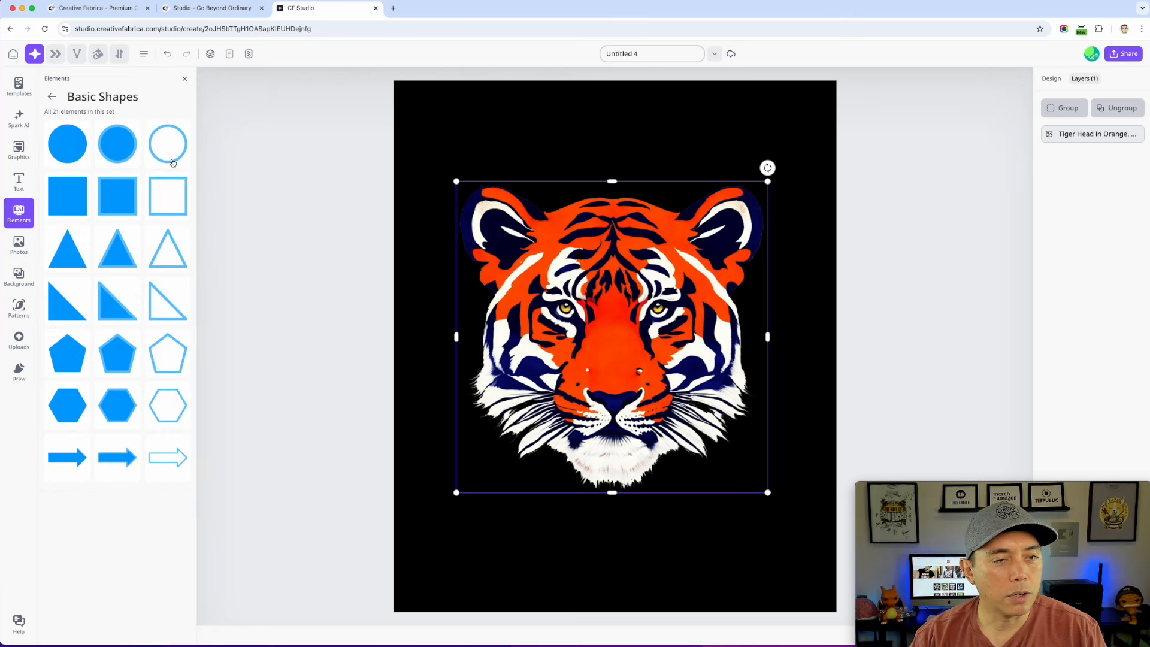
click(168, 249)
drag(790, 524, 775, 485)
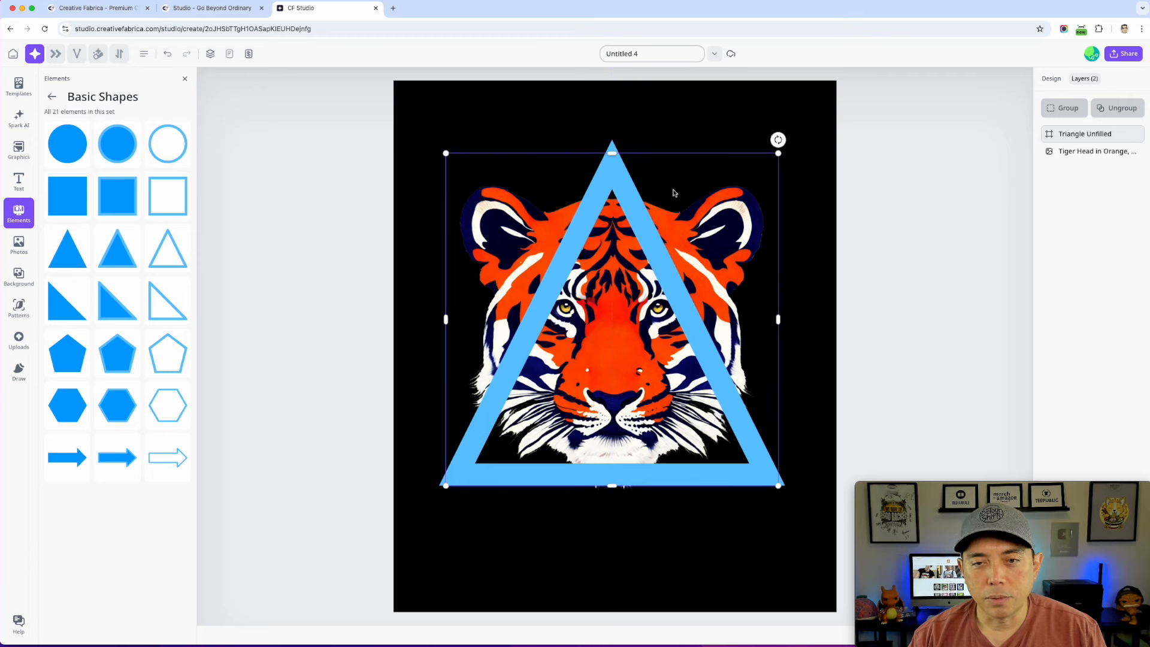
Step: Move the triangle's layer below the tiger head and rotate the triangle so it points down behind the head
drag(1081, 138, 1080, 159)
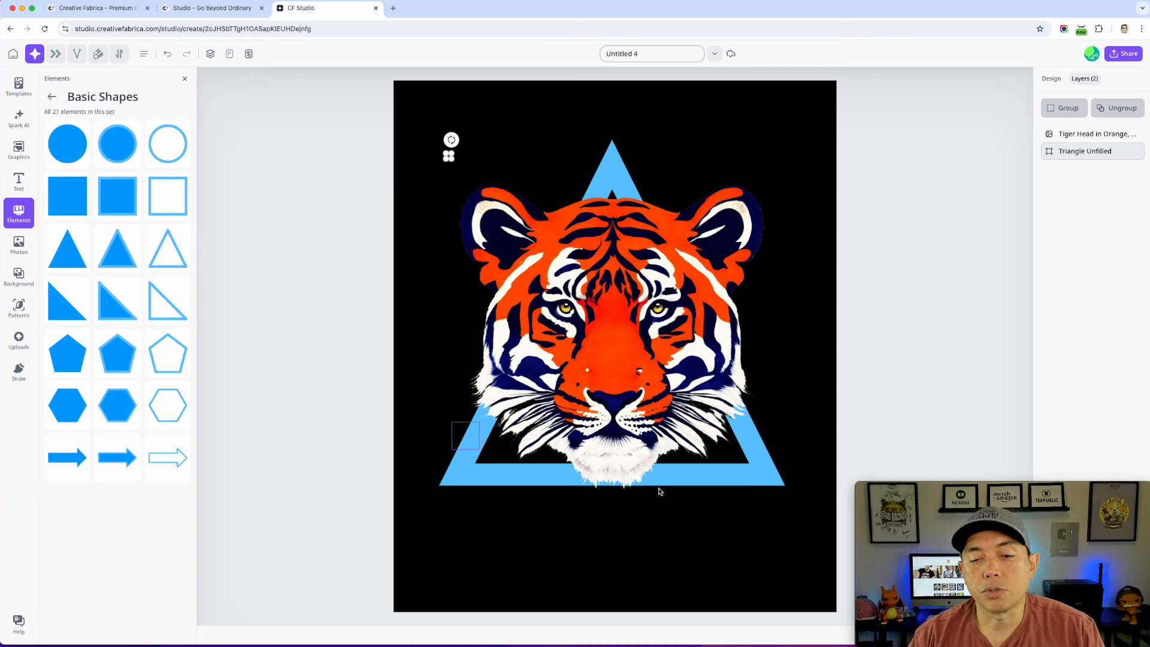
click(466, 475)
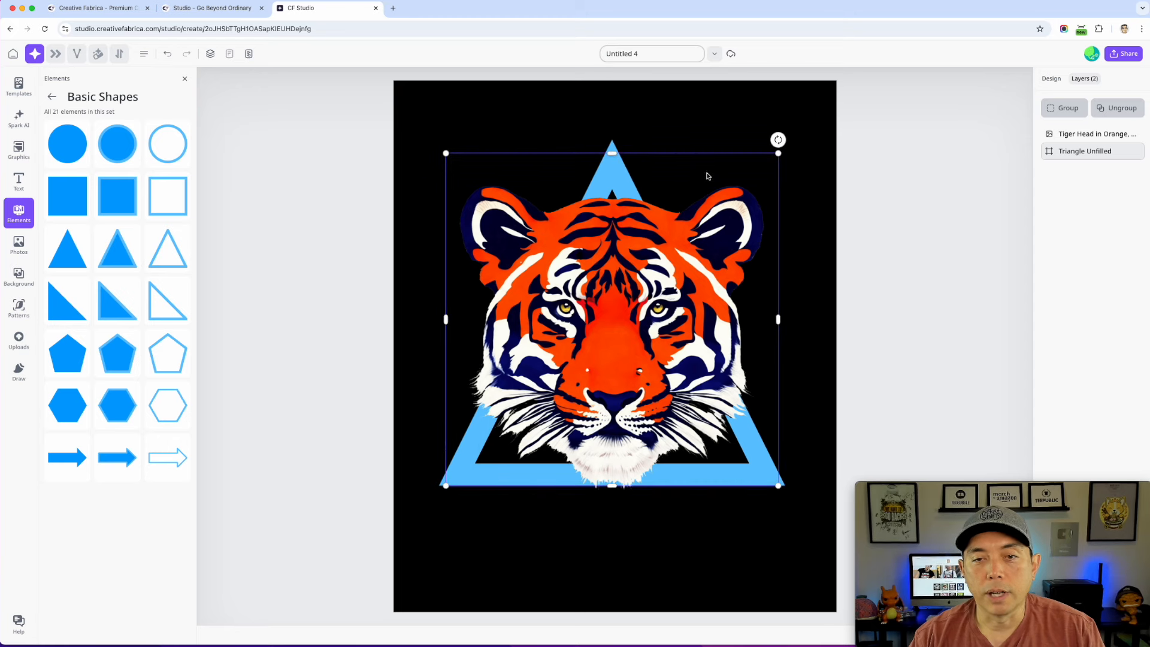
drag(785, 140, 505, 437)
drag(666, 171, 660, 181)
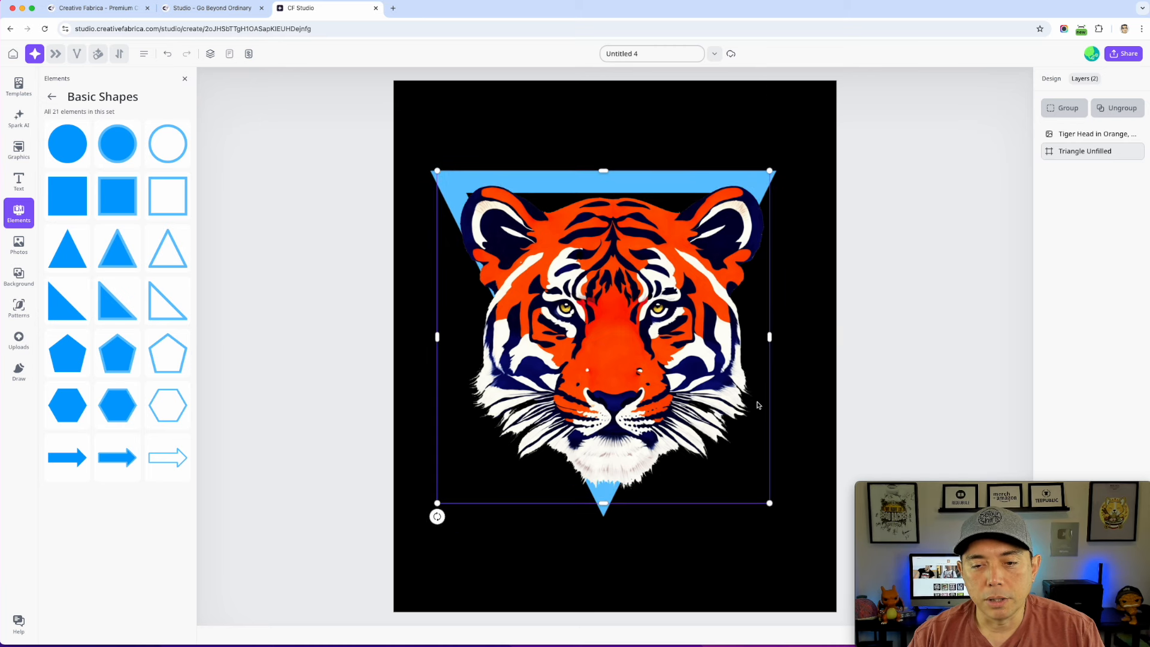
Step: Widen the inverted triangle on both sides and adjust its height so its tip extends below the tiger's chin
drag(603, 504, 605, 465)
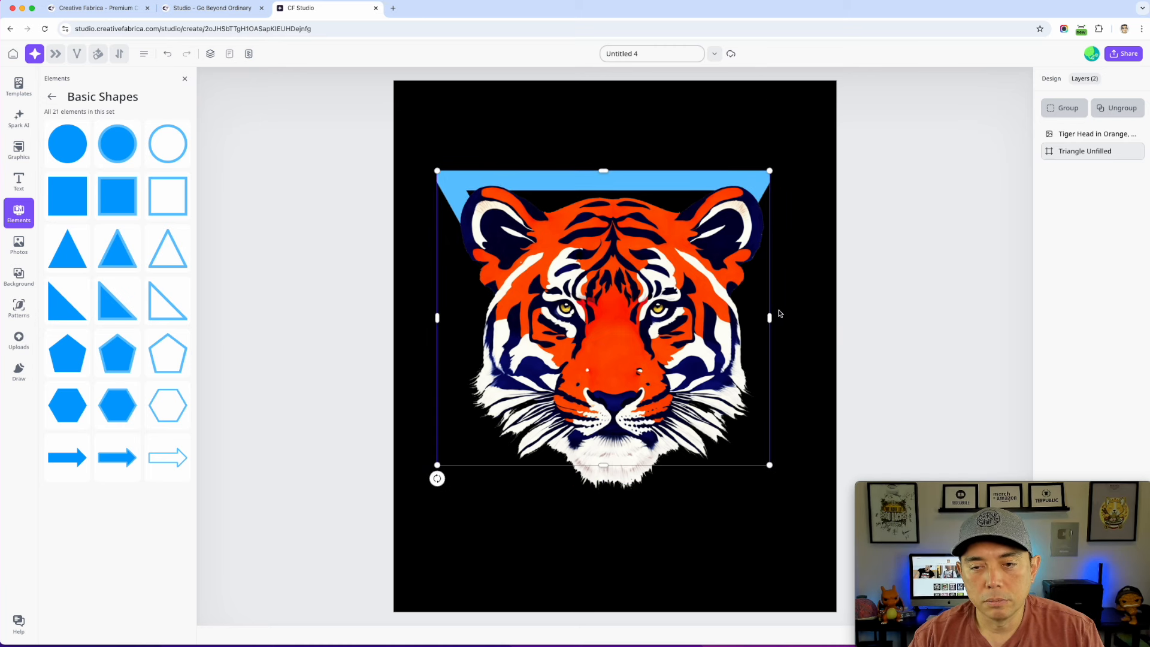
drag(769, 317, 788, 315)
drag(438, 316, 429, 317)
drag(609, 465, 608, 499)
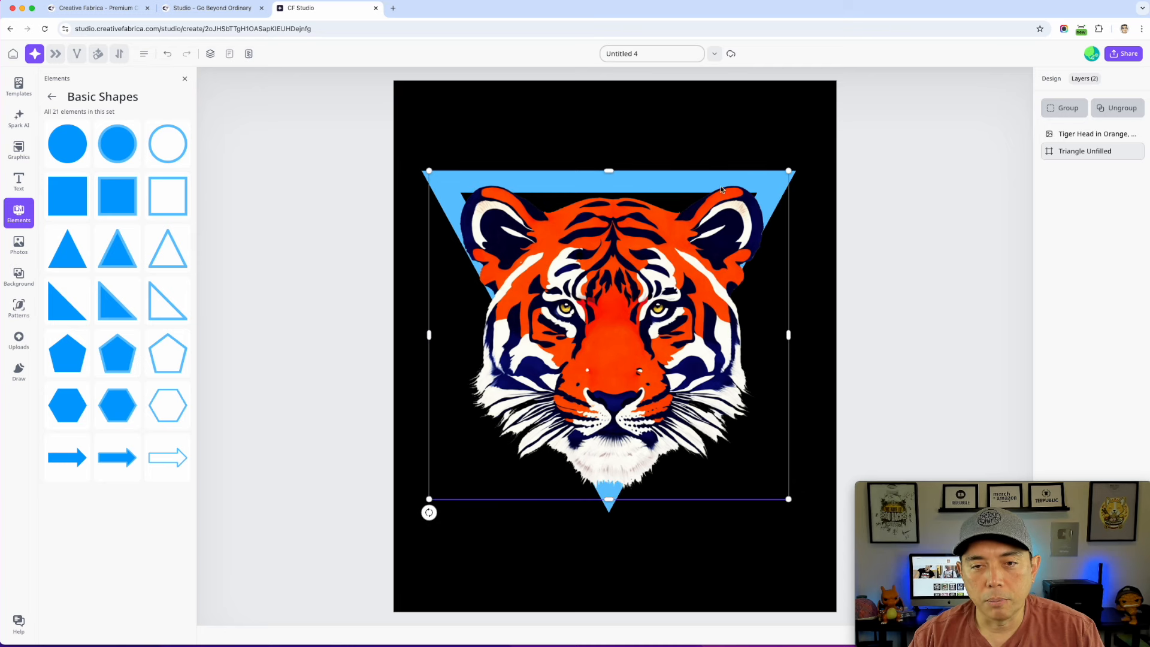
Step: Move the tiger head up so its ears overlap the top edge of the inverted triangle
click(648, 291)
drag(648, 292, 648, 271)
click(786, 179)
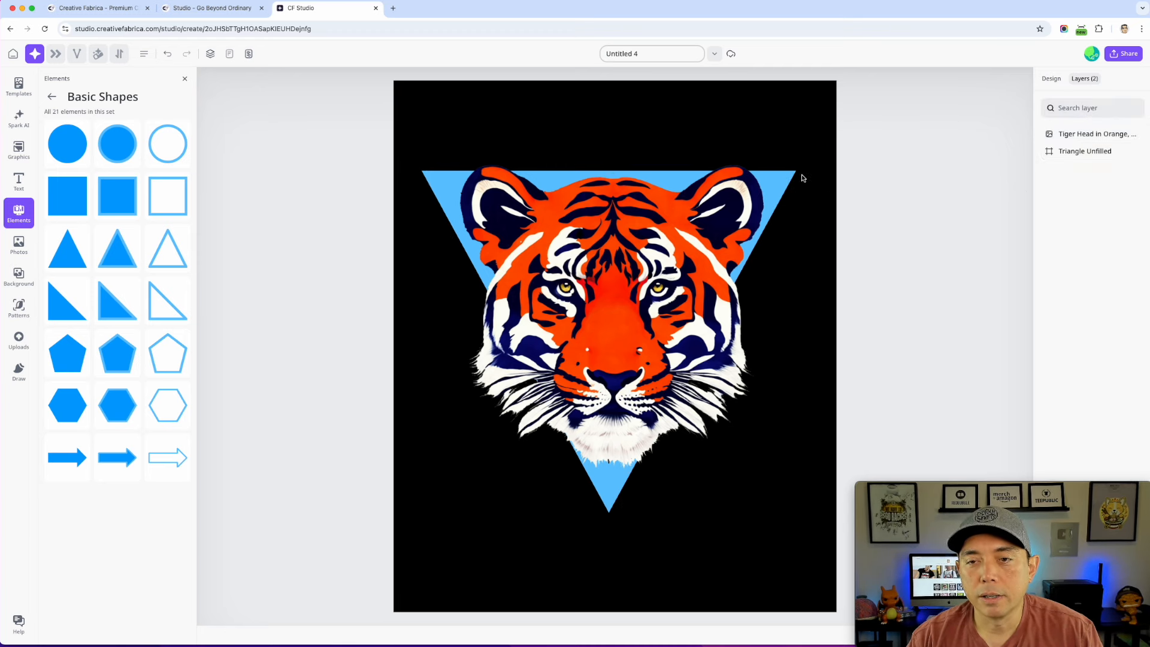
Step: Align both the inverted triangle and the tiger head to the horizontal center of the page
click(230, 54)
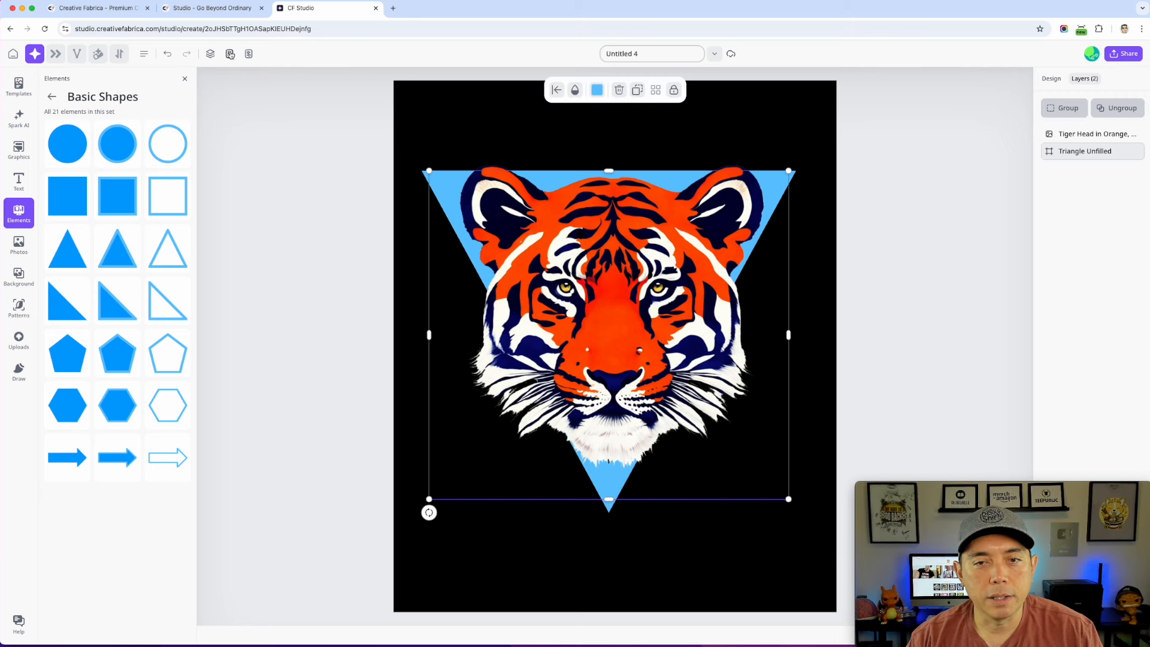
click(556, 90)
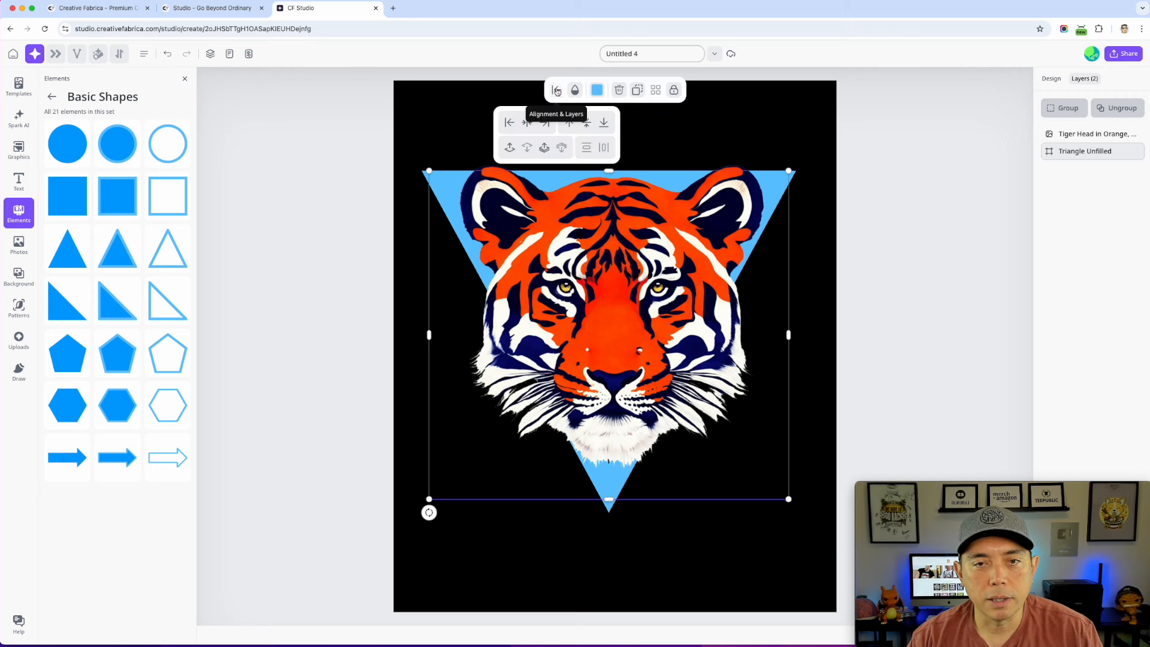
click(526, 123)
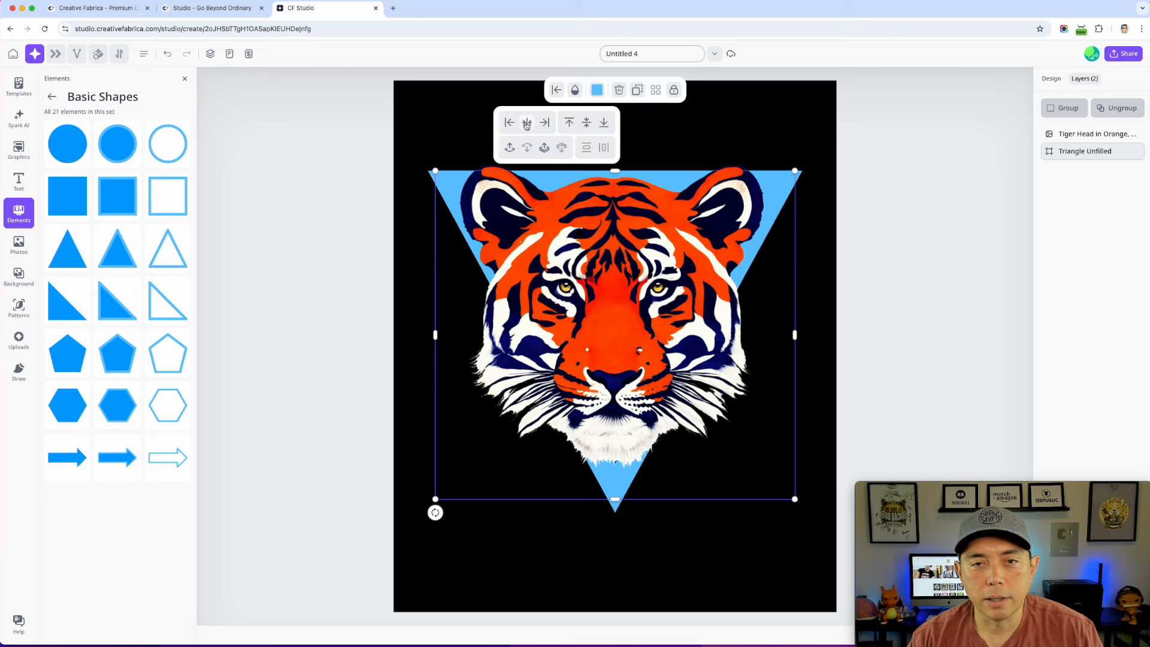
click(594, 225)
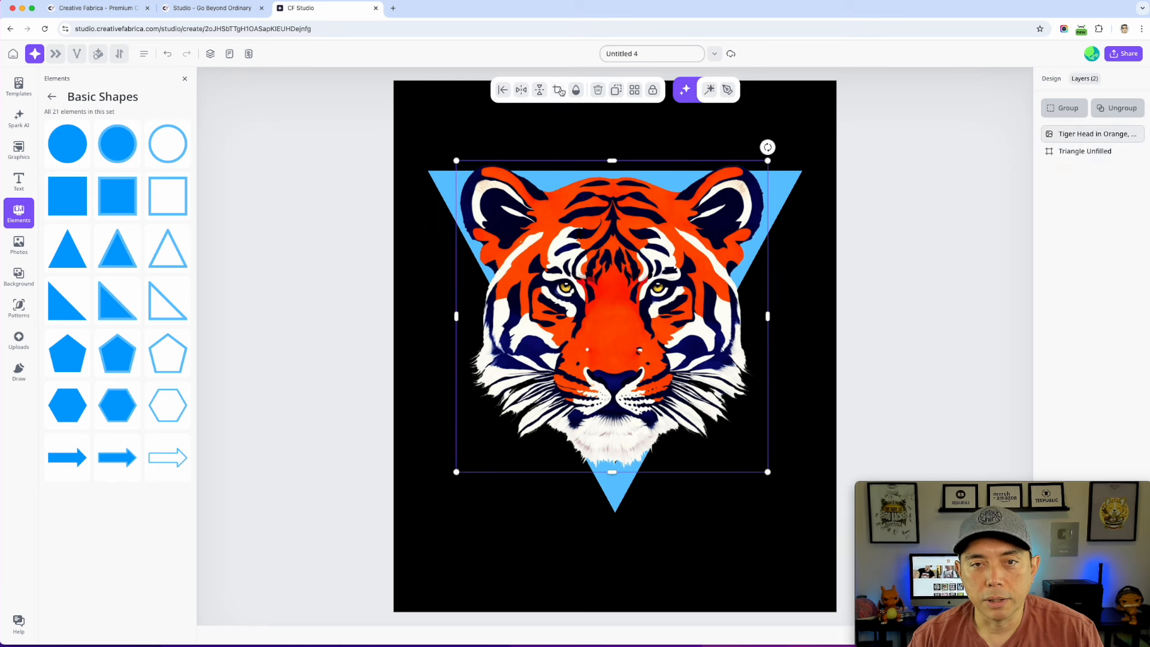
click(503, 91)
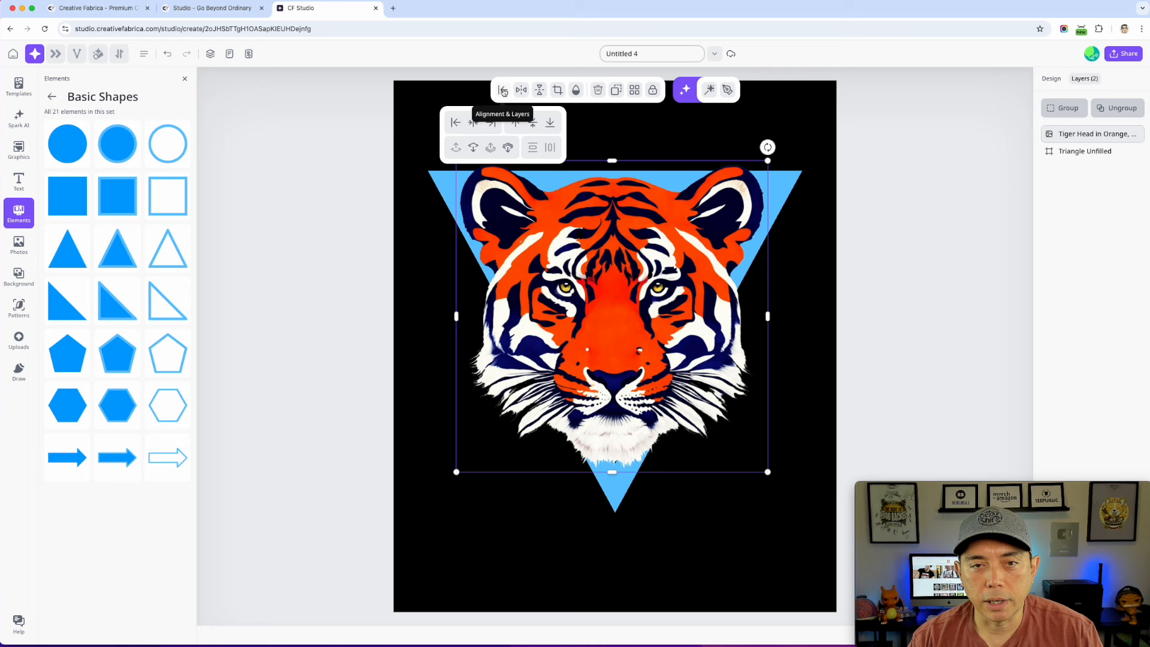
click(473, 122)
click(911, 201)
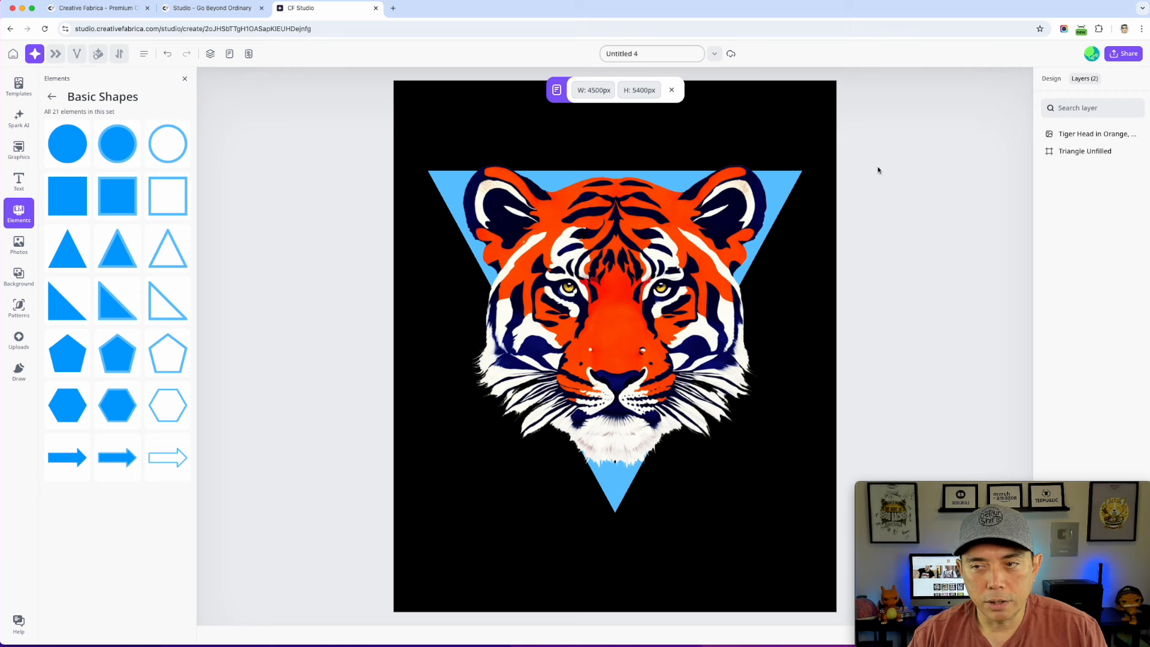
Step: Recolor the inverted triangle from the color picker to a muted teal and deselect it
click(1081, 151)
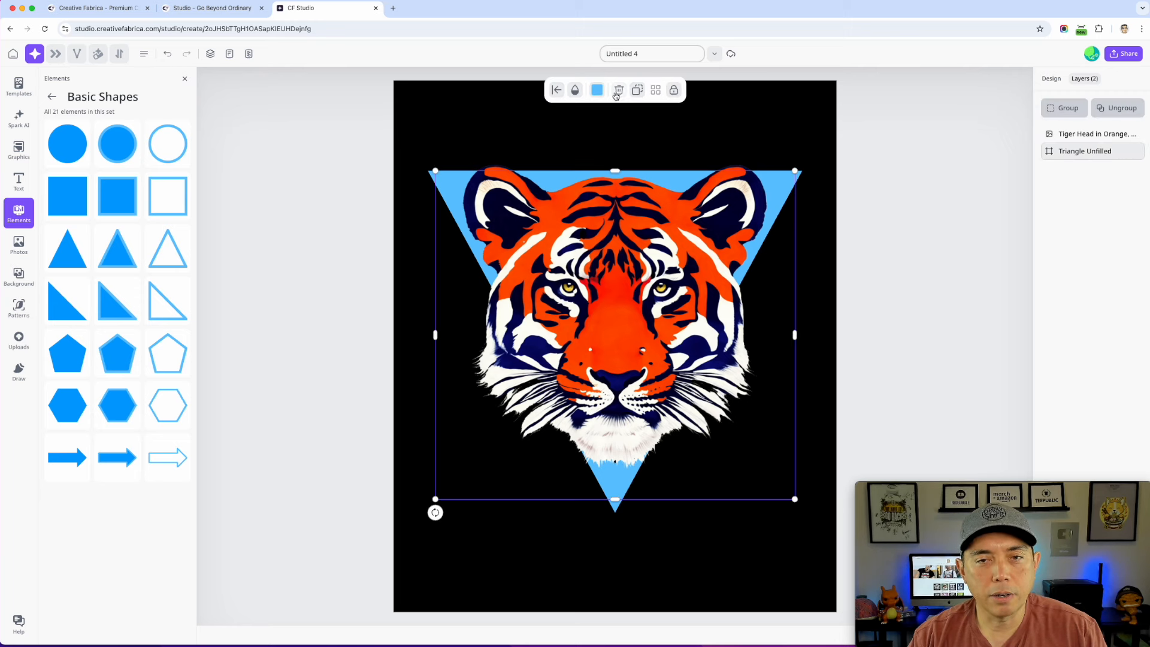
click(595, 91)
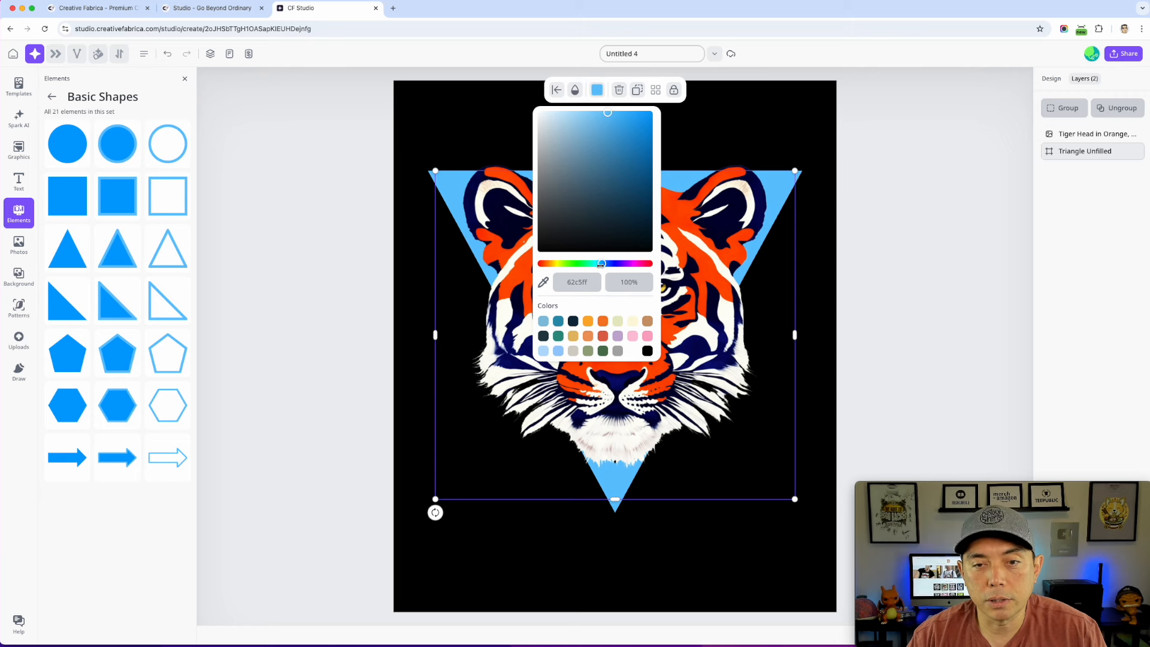
drag(601, 264, 596, 264)
drag(607, 123, 607, 143)
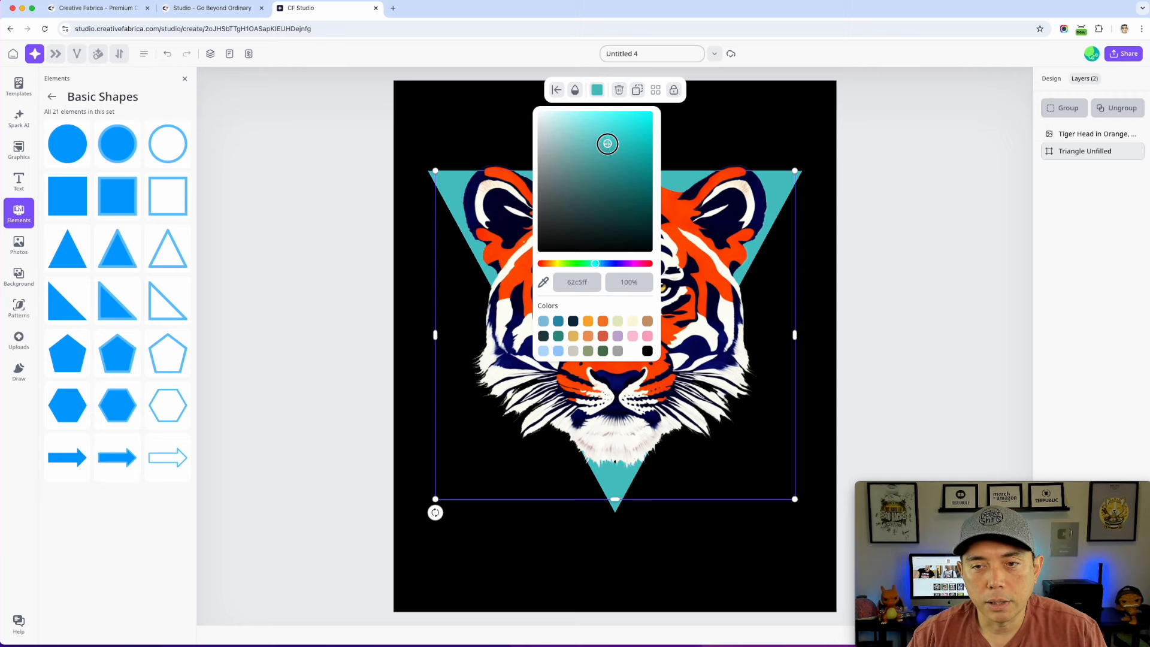
click(892, 129)
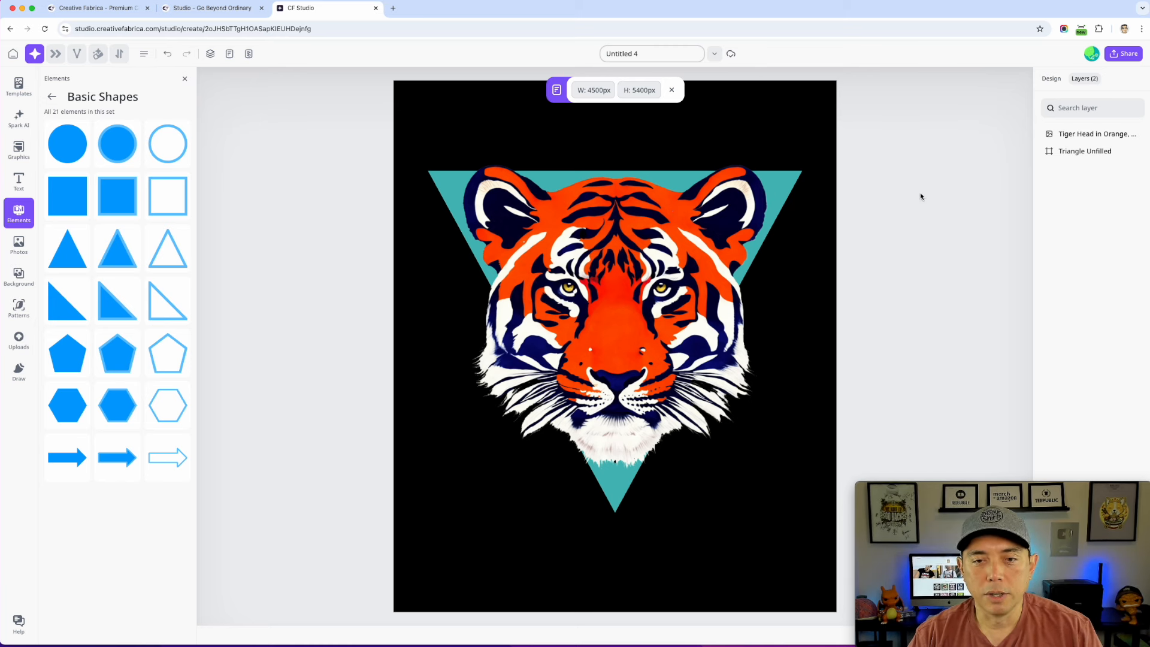
click(671, 90)
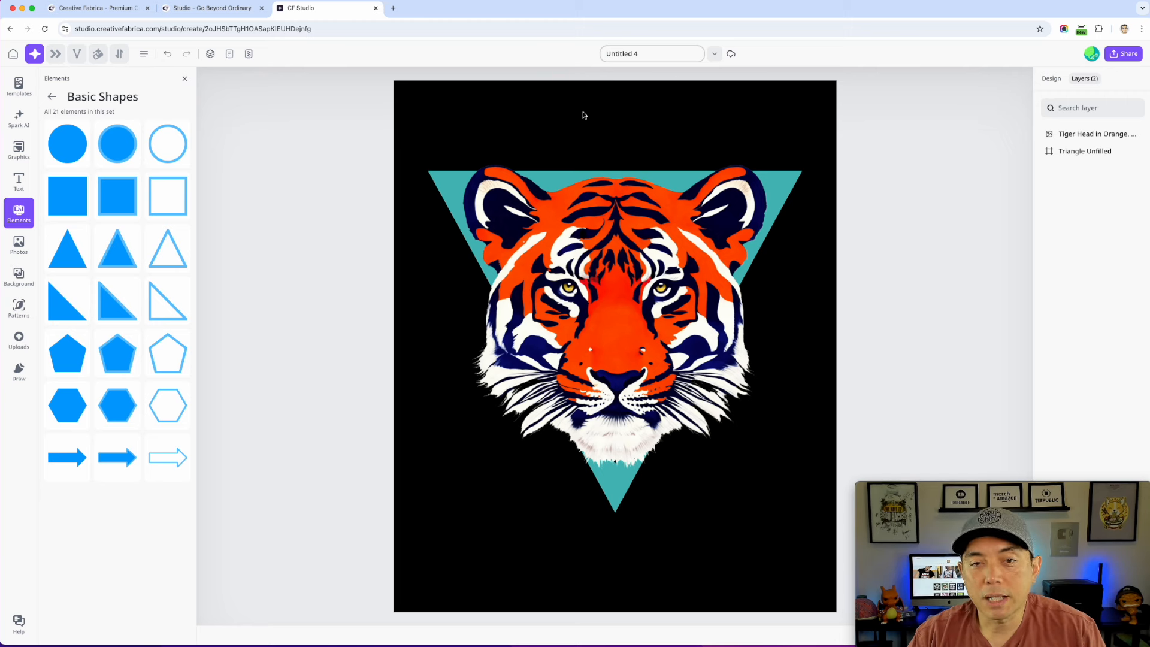
Step: Add a Heading text, color it near-white, and place it above the tiger head
click(18, 181)
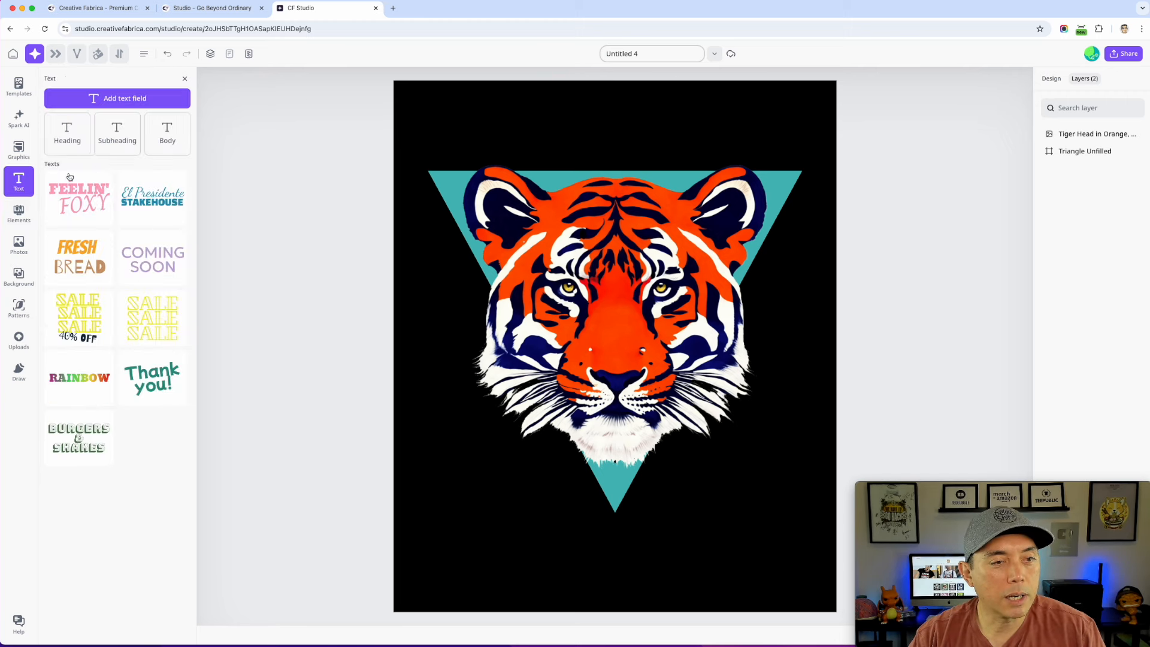
click(71, 130)
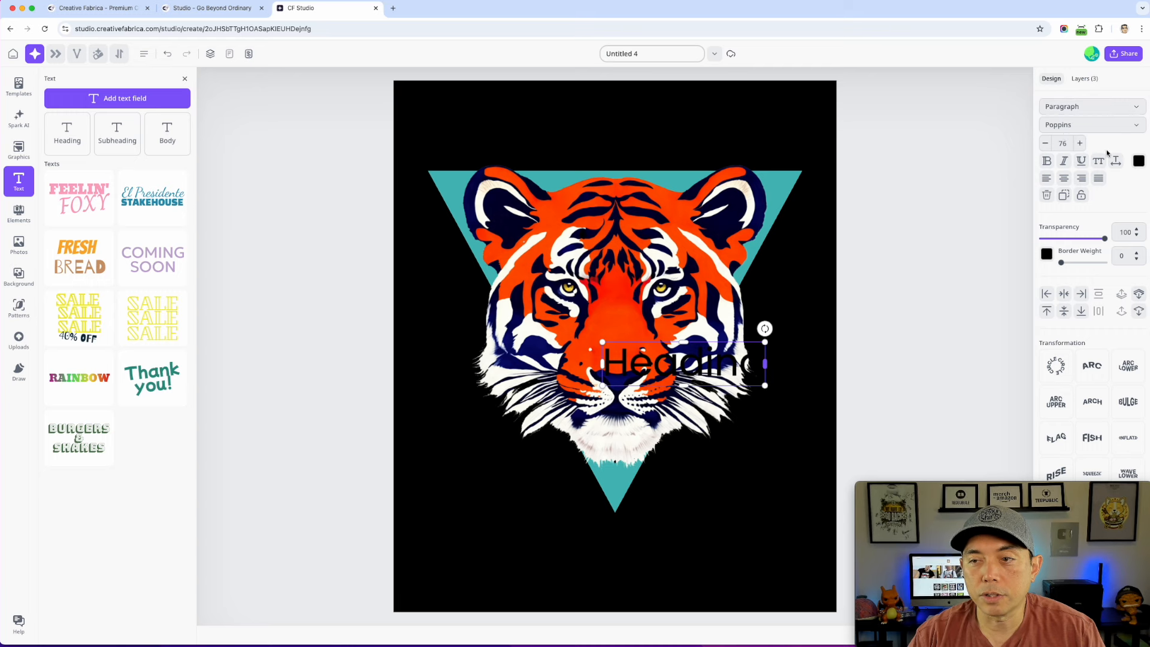
click(1139, 161)
drag(1046, 202, 944, 141)
drag(759, 361, 617, 134)
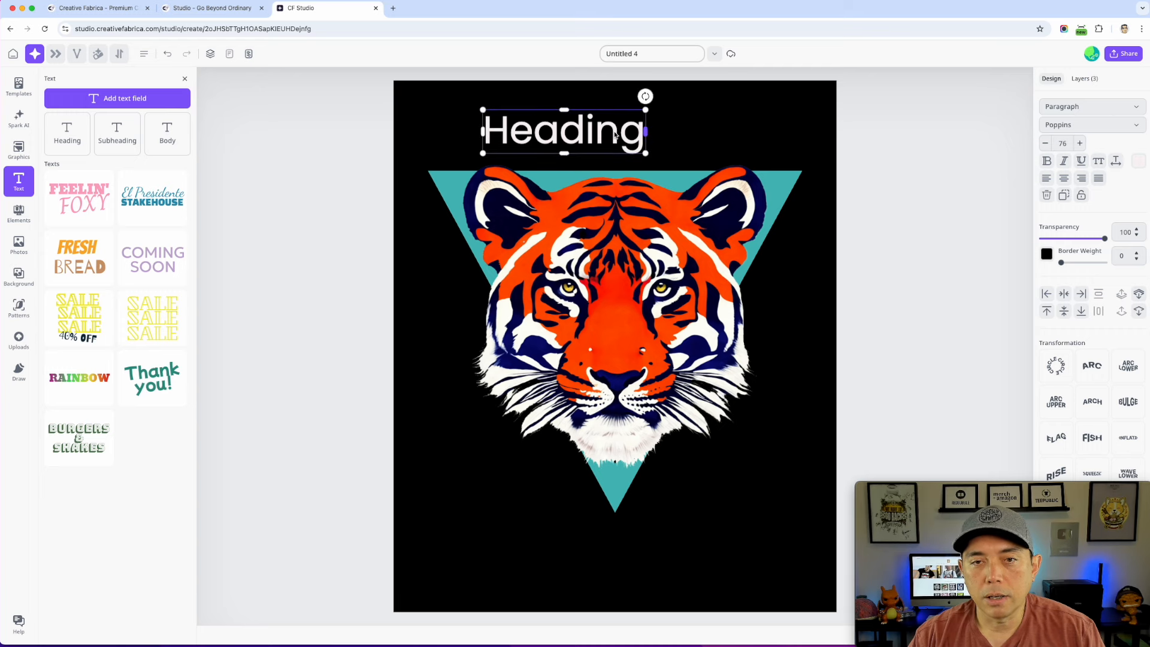
Step: Replace the heading's placeholder text with TIGERS in capitals
double_click(633, 135)
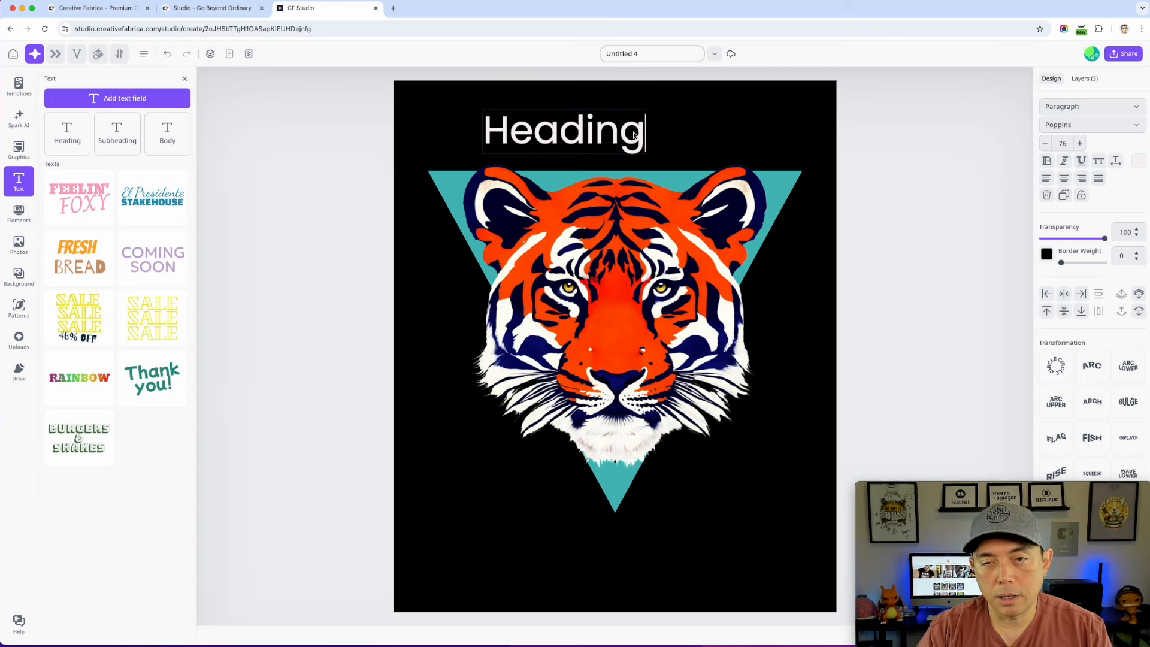
key(BackSpace)
key(BackSpace)
key(BackSpace)
key(BackSpace)
key(BackSpace)
key(BackSpace)
key(BackSpace)
text(t)
key(BackSpace)
key(Caps_Lock)
text(TIGERS)
click(883, 116)
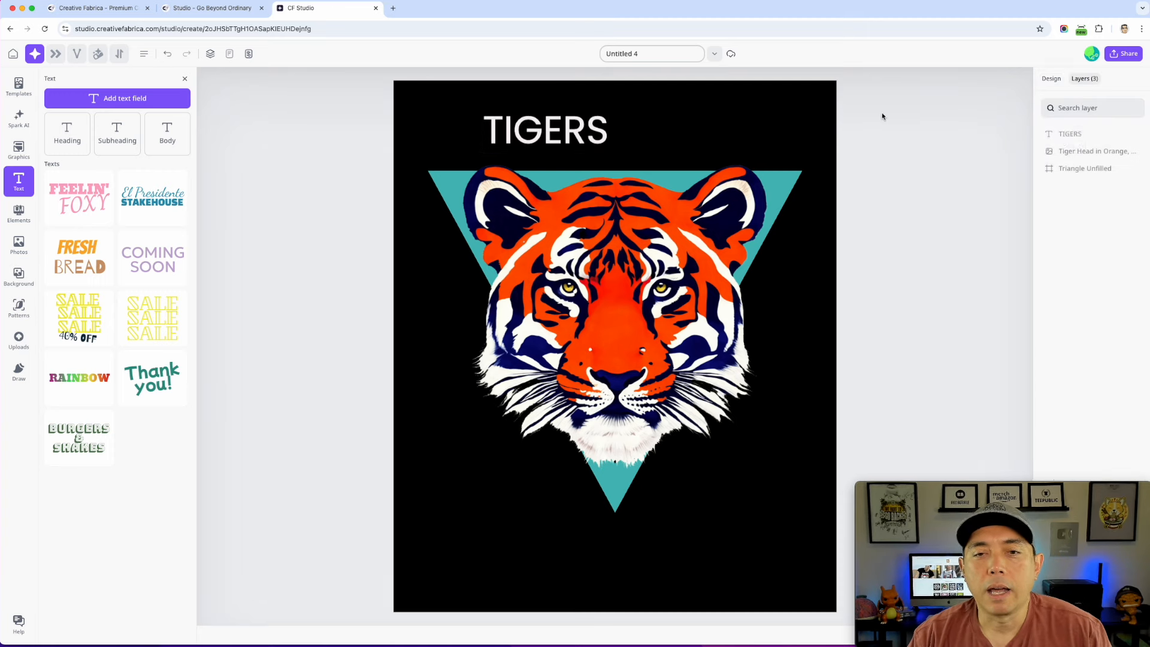
Step: Try Alfa Slab One and Alumni Sans Inline One on the TIGERS text and settle on the Angkor font
click(564, 137)
click(565, 133)
click(564, 132)
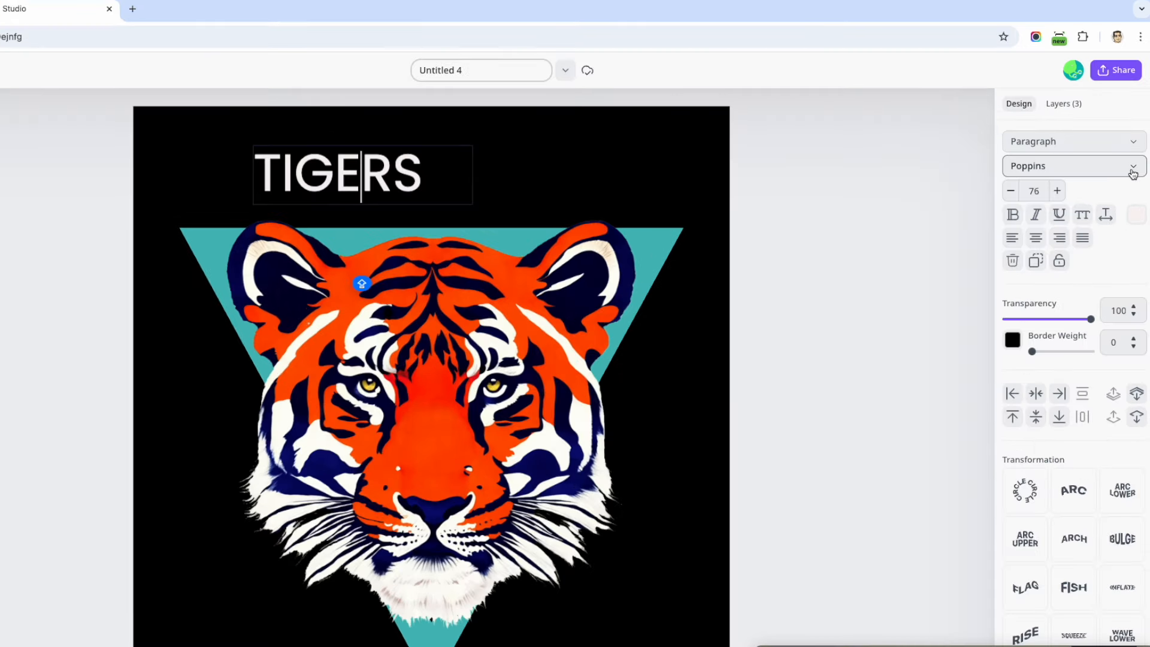
click(1133, 165)
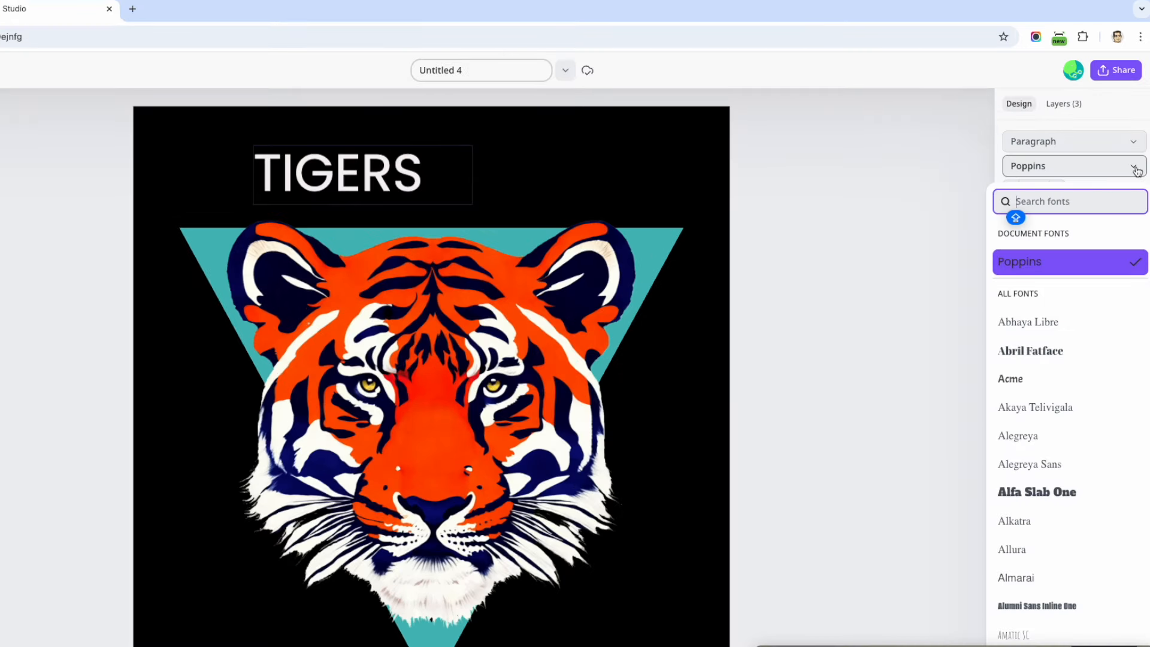
scroll(1073, 400, down, 1)
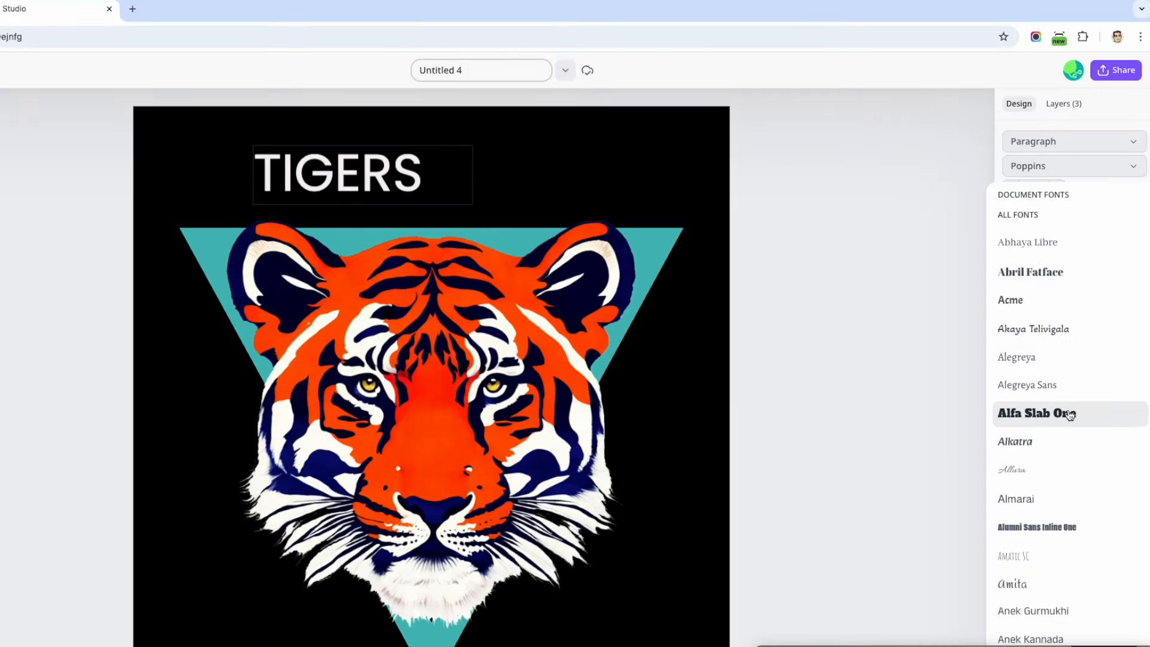
click(1069, 414)
scroll(1070, 414, down, 5)
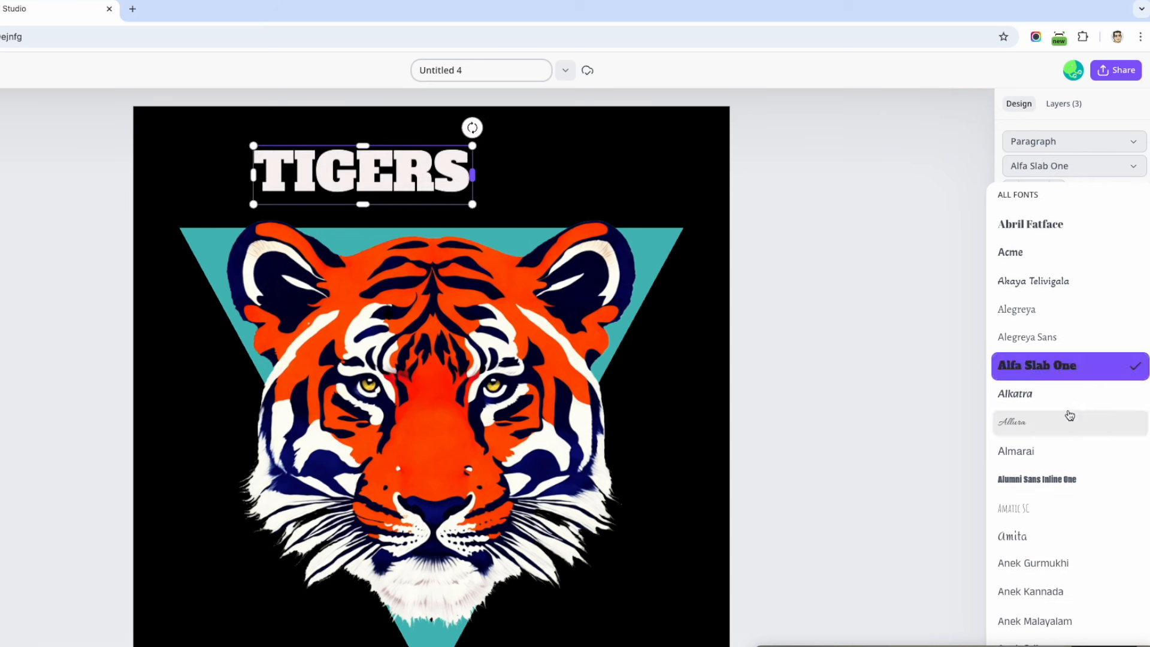
click(1061, 372)
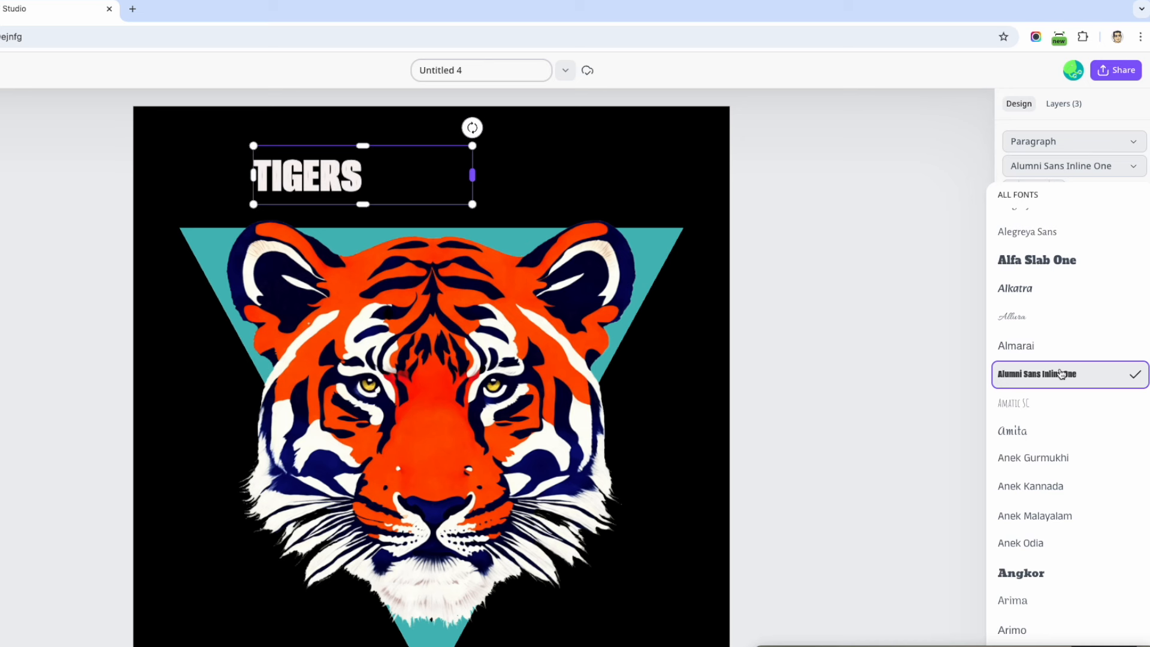
scroll(1036, 420, down, 2)
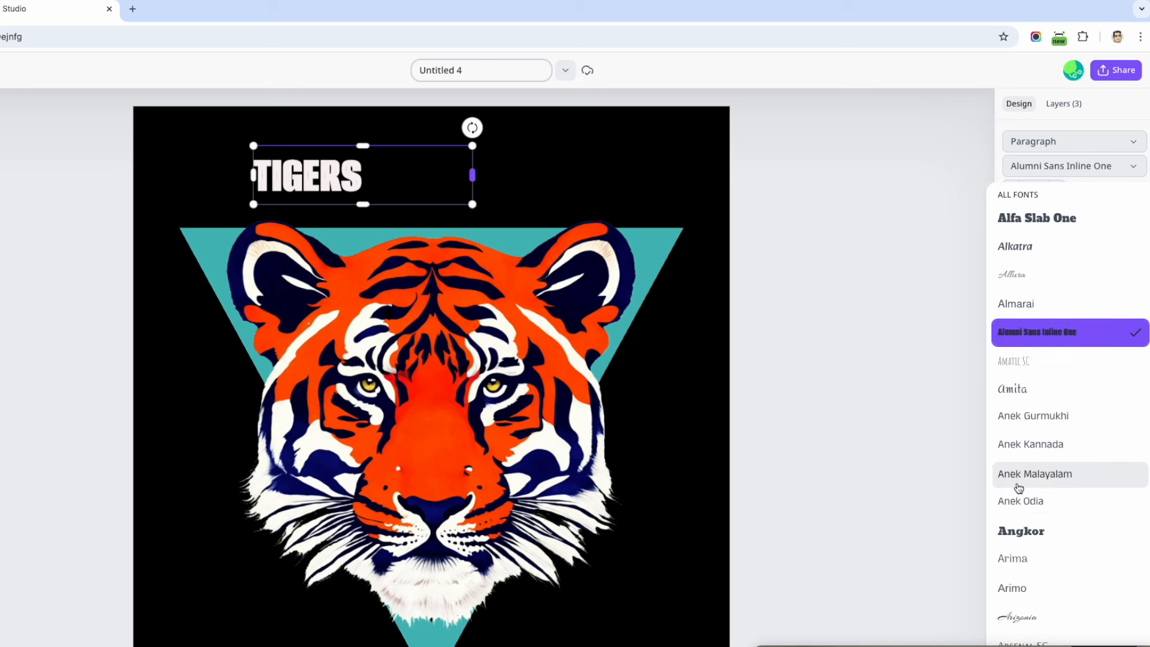
click(1026, 532)
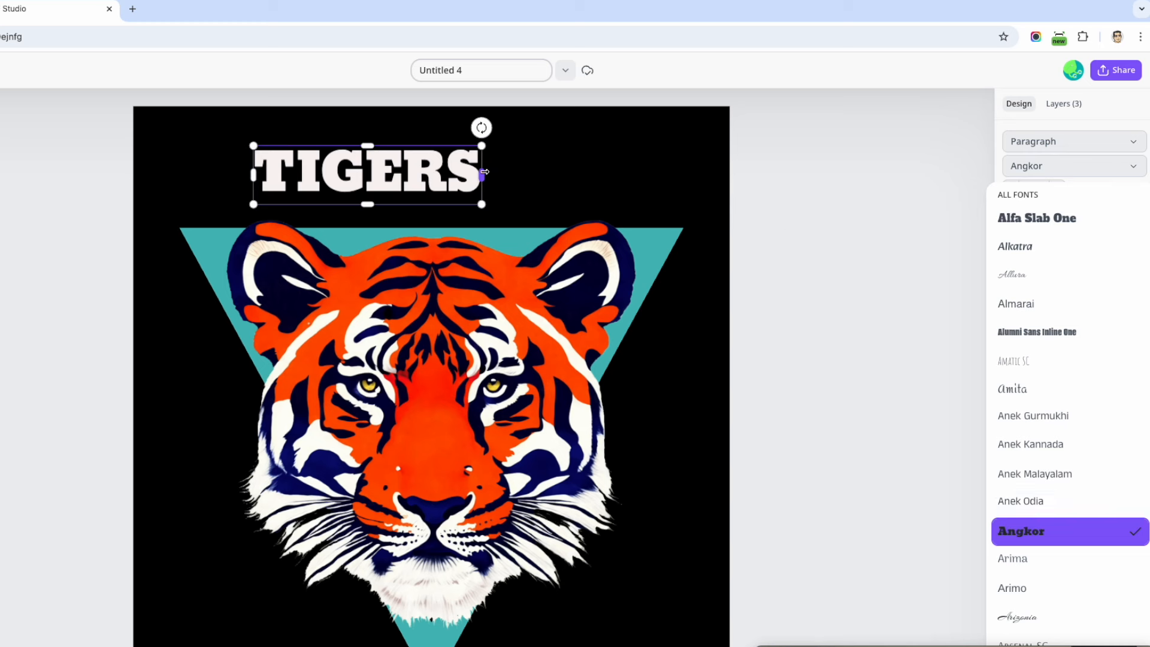
Step: Enlarge the TIGERS text to about the triangle's width and position it just above the triangle's top edge
drag(485, 172, 737, 241)
drag(668, 204, 600, 185)
drag(639, 242, 693, 251)
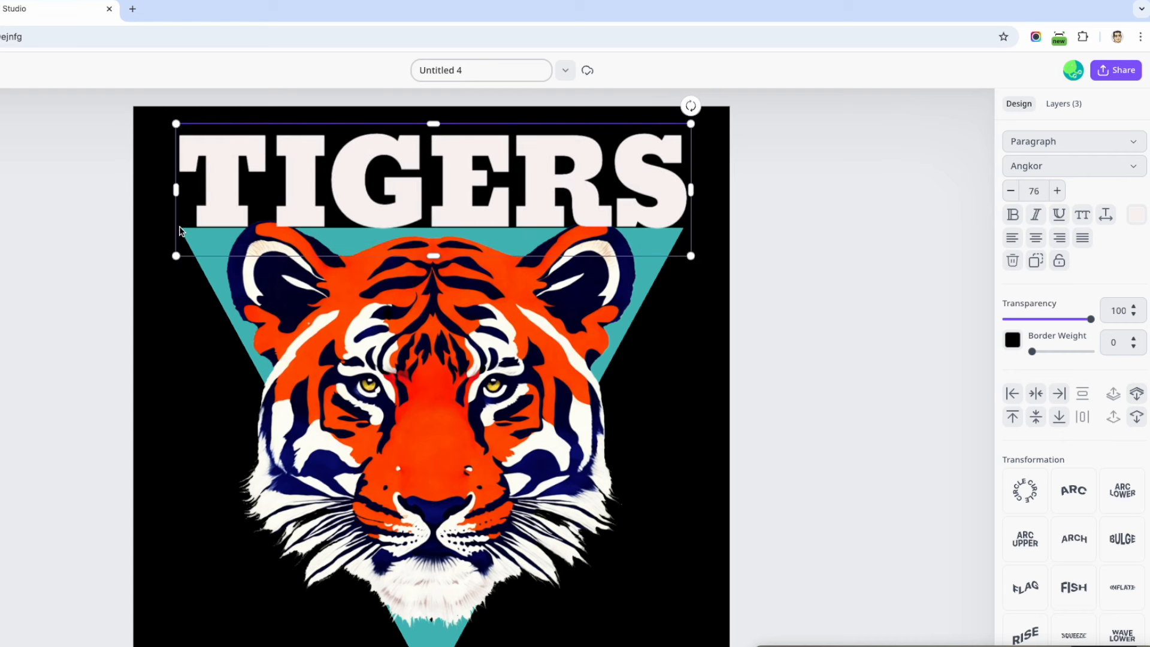
drag(575, 190, 599, 178)
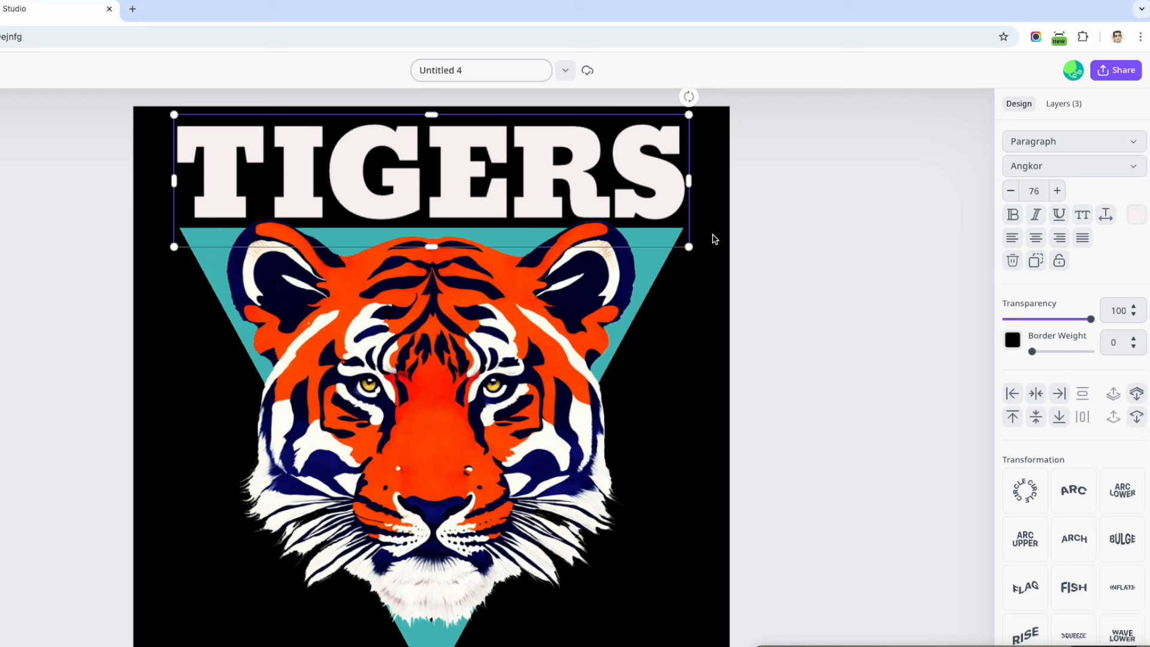
shift+click(469, 336)
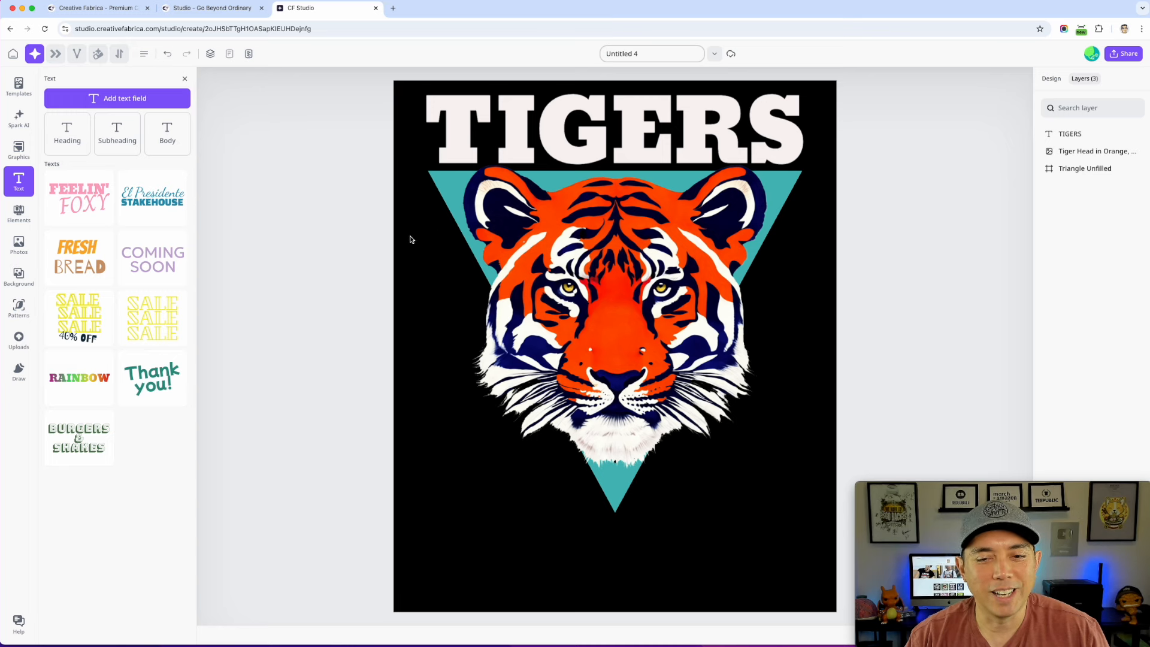
Step: Duplicate the TIGERS text and place the copy below the tiger head, over the triangle's tip
click(648, 147)
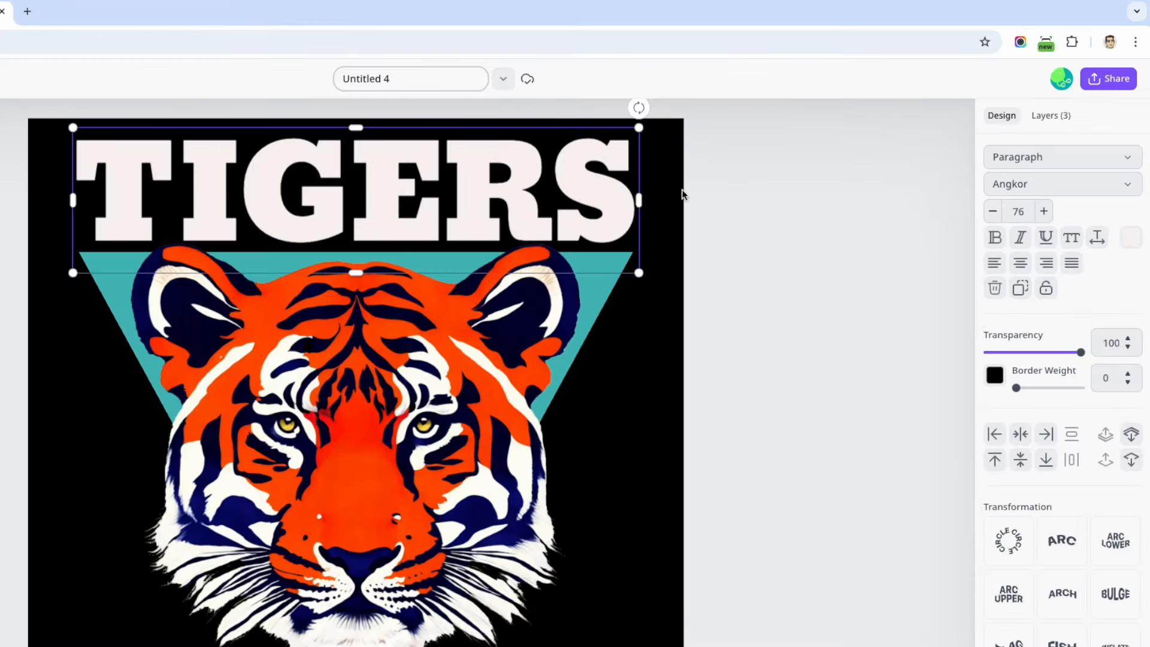
click(1022, 296)
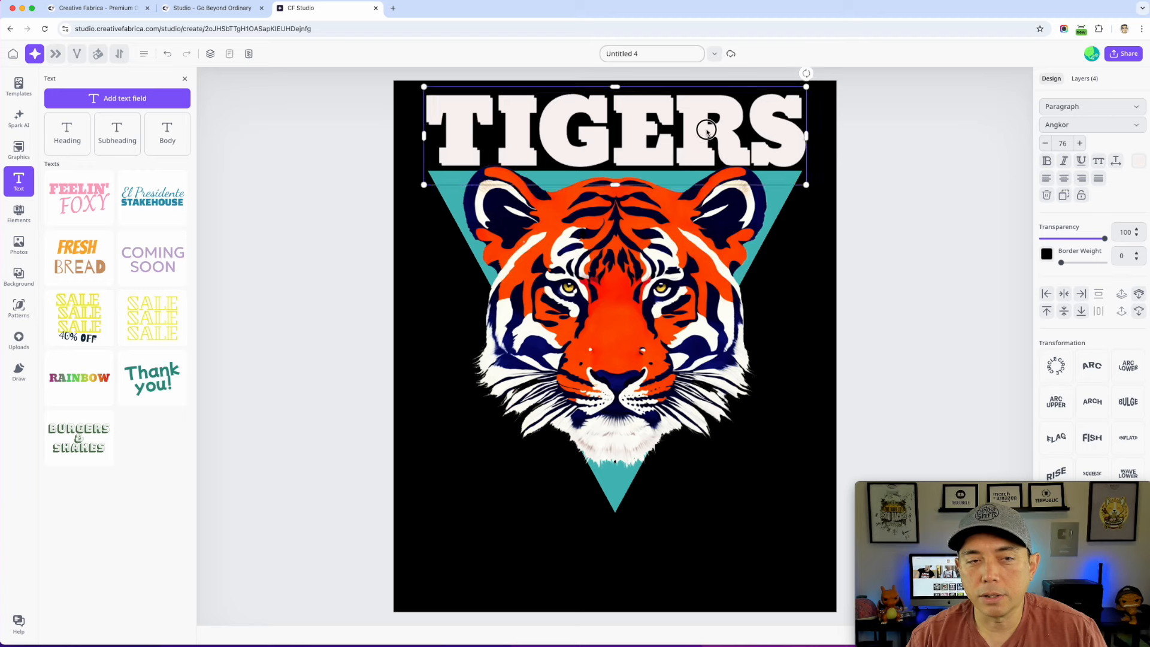
drag(495, 189, 511, 607)
drag(719, 409, 713, 519)
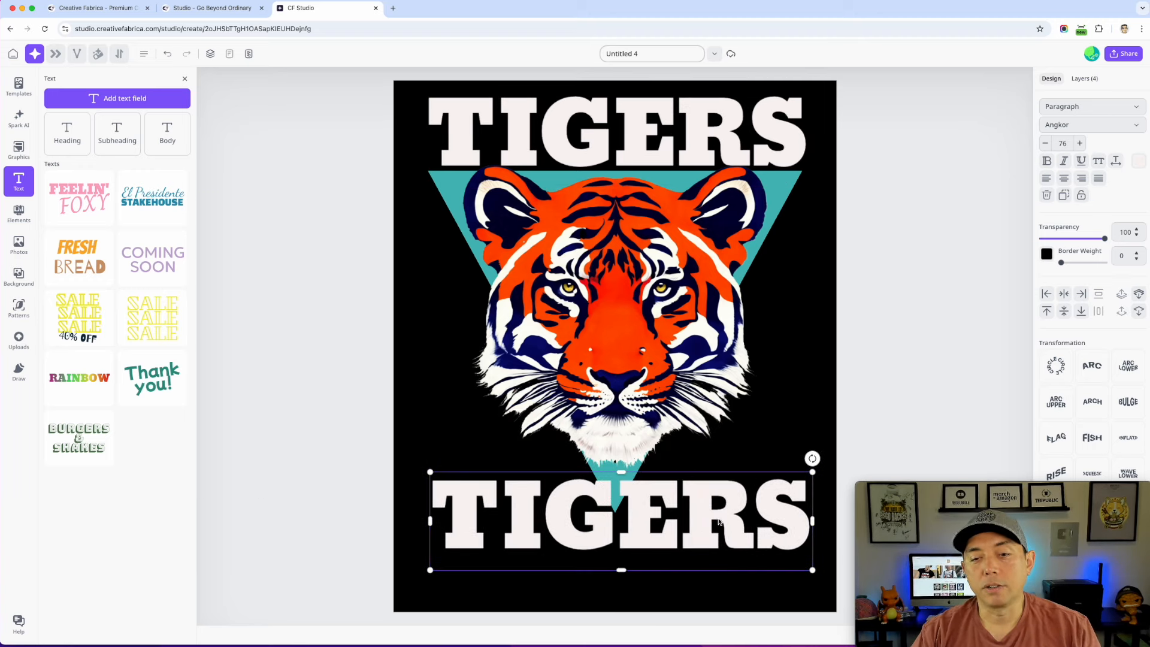
Step: Replace the wording of the TIGERS copy below the tiger head with ATHLE in capitals
double_click(797, 508)
click(807, 504)
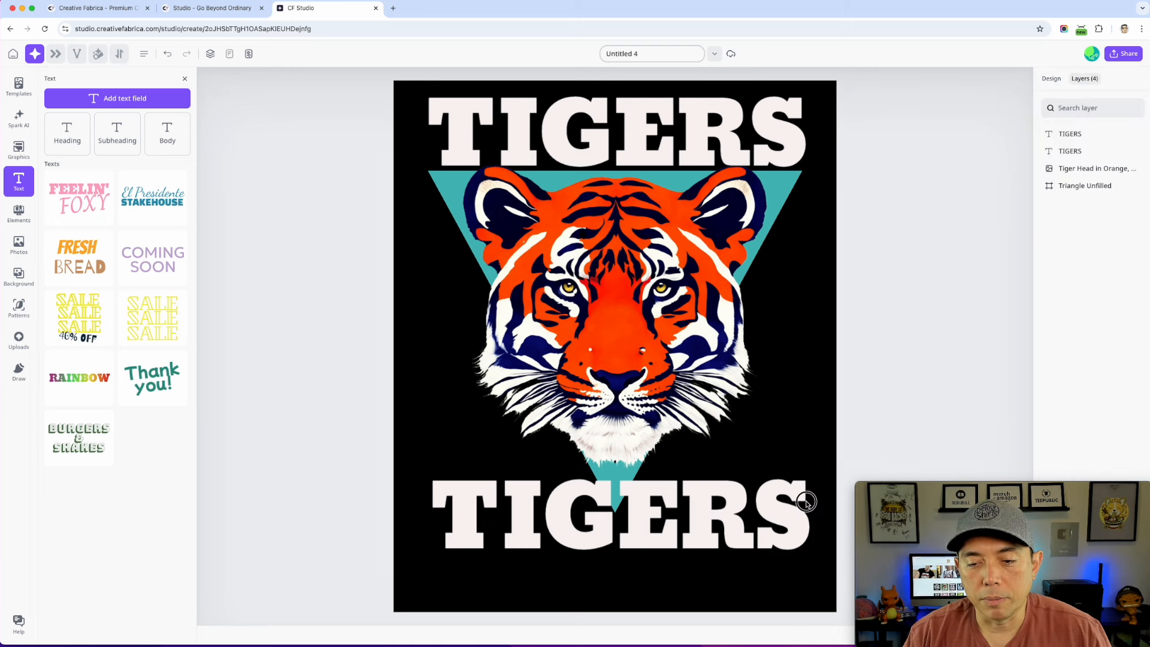
click(811, 510)
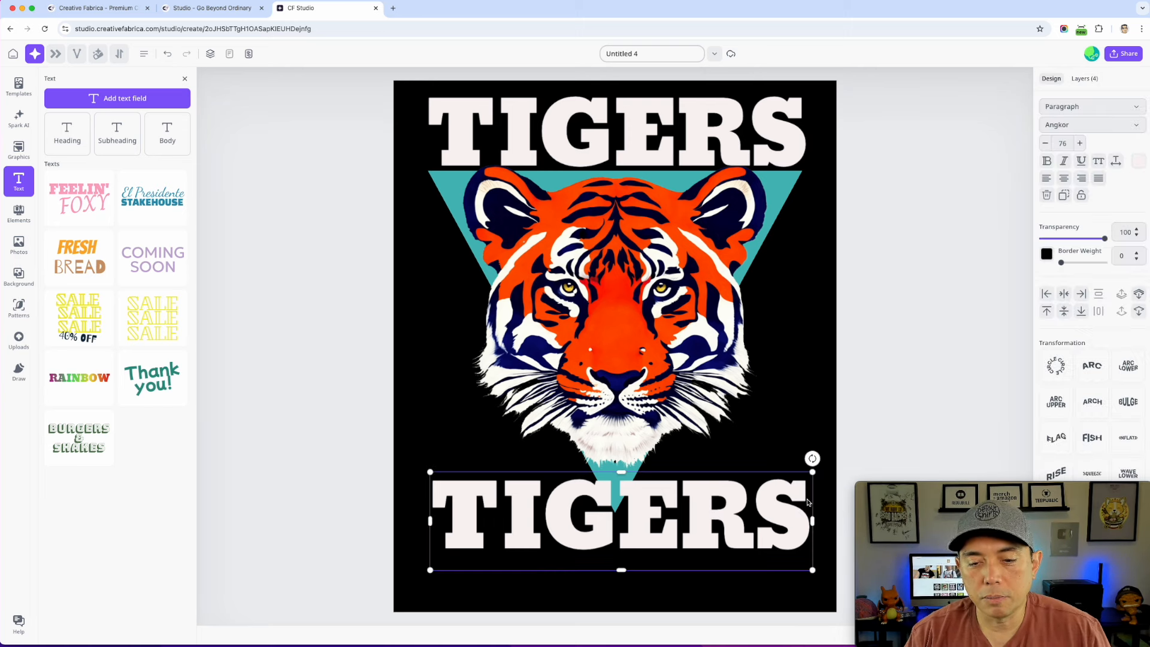
double_click(808, 502)
key(BackSpace)
key(BackSpace)
key(BackSpace)
key(BackSpace)
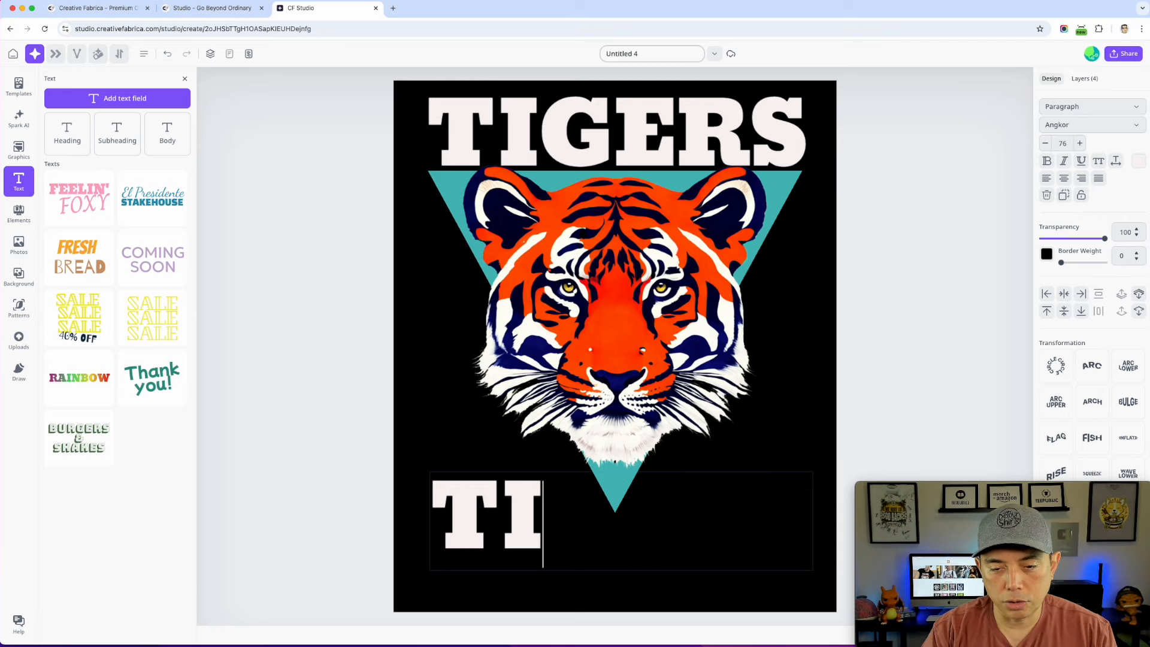
key(BackSpace)
key(BackSpace)
text(AT)
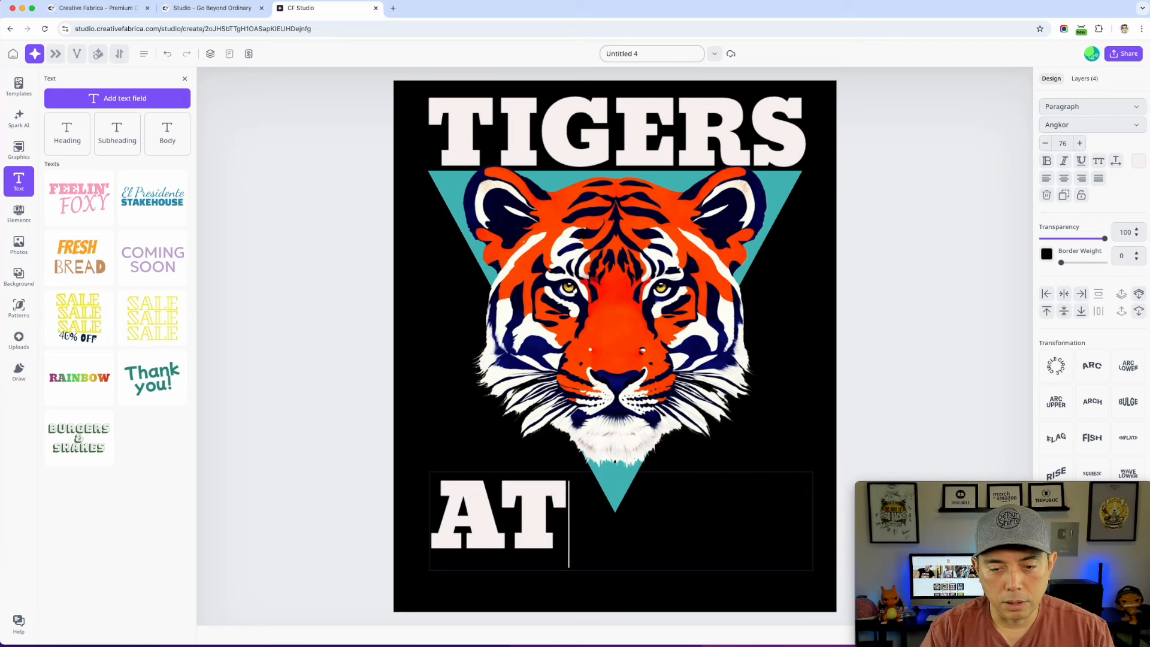
text(HLE)
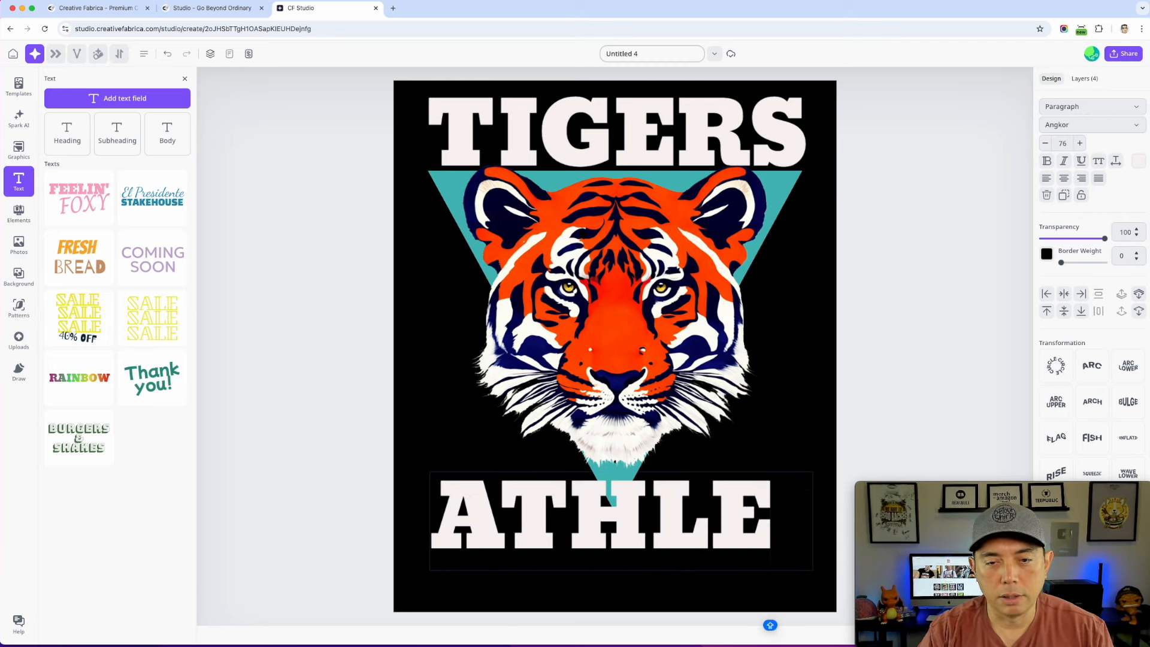
click(870, 295)
Step: Shrink the ATHLE text below the tiger head to about half its width
click(809, 560)
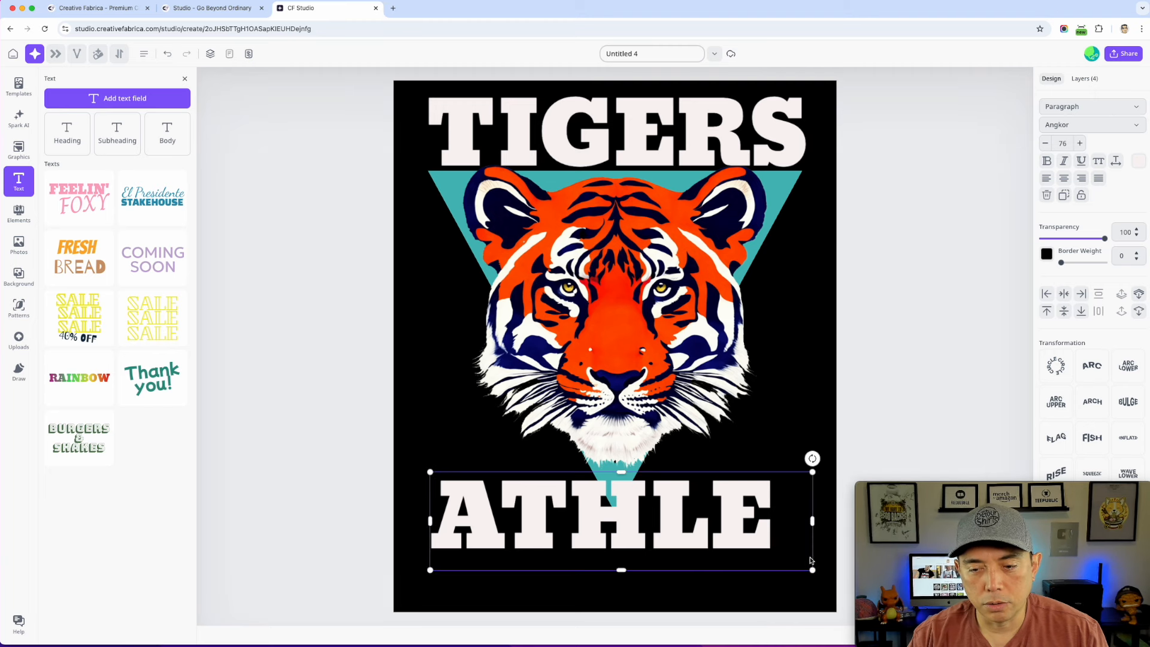
drag(812, 570, 590, 498)
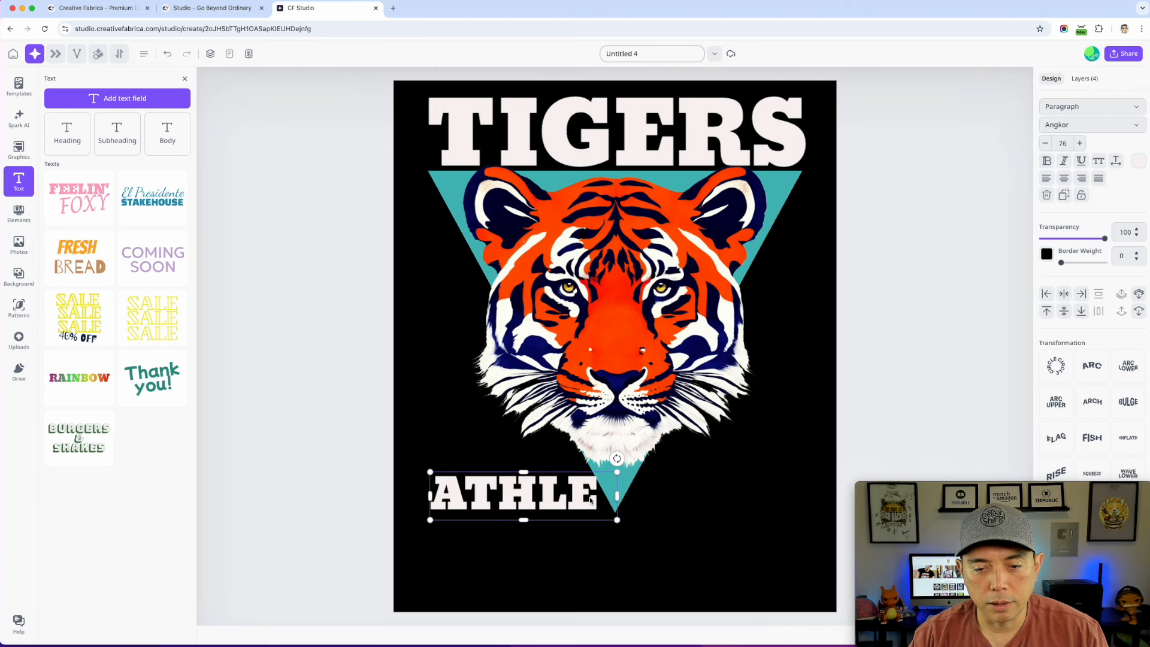
click(563, 491)
click(563, 493)
click(566, 579)
click(563, 496)
click(588, 505)
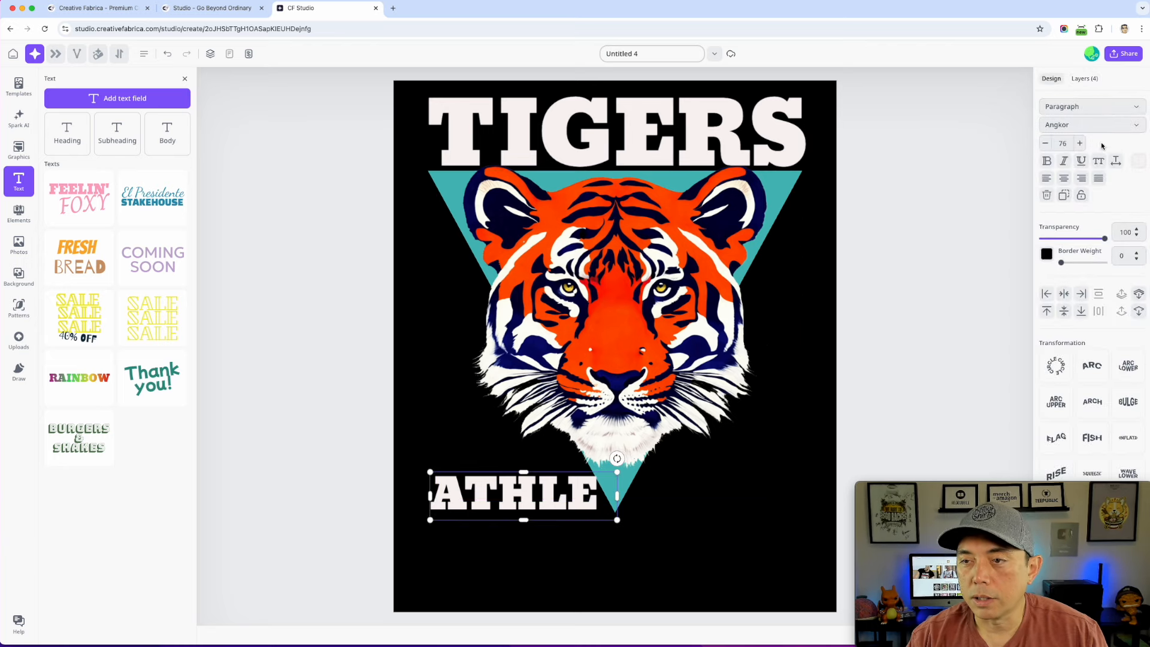
Step: Change the font of the ATHLE text to Koulen
click(1136, 126)
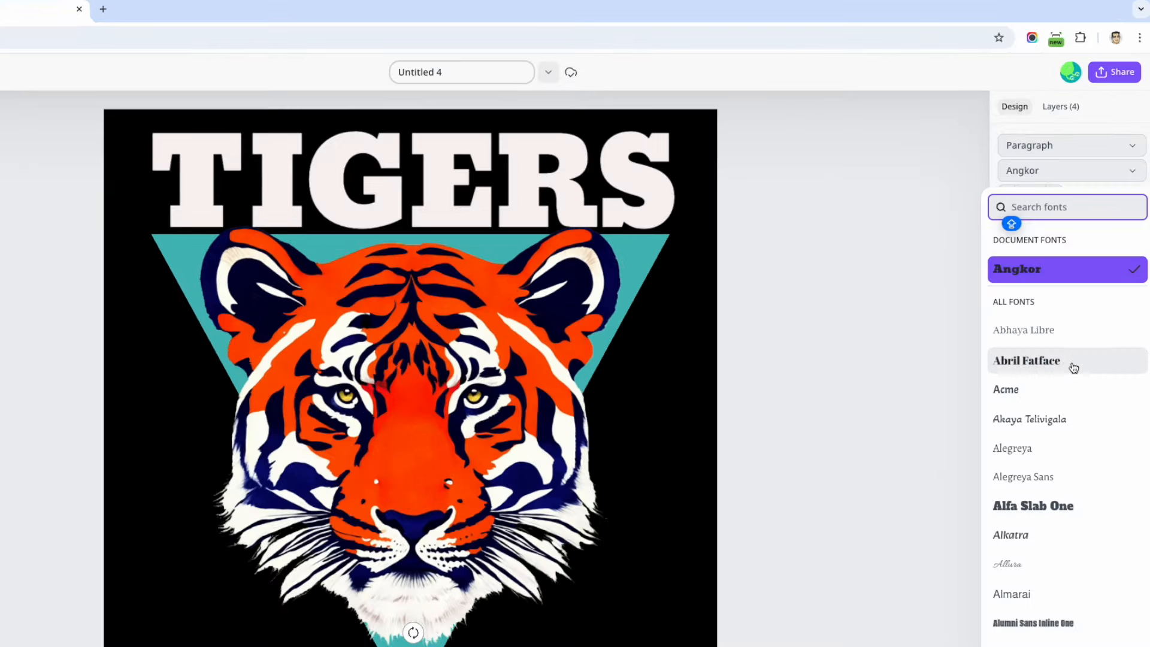
scroll(1093, 282, down, 1)
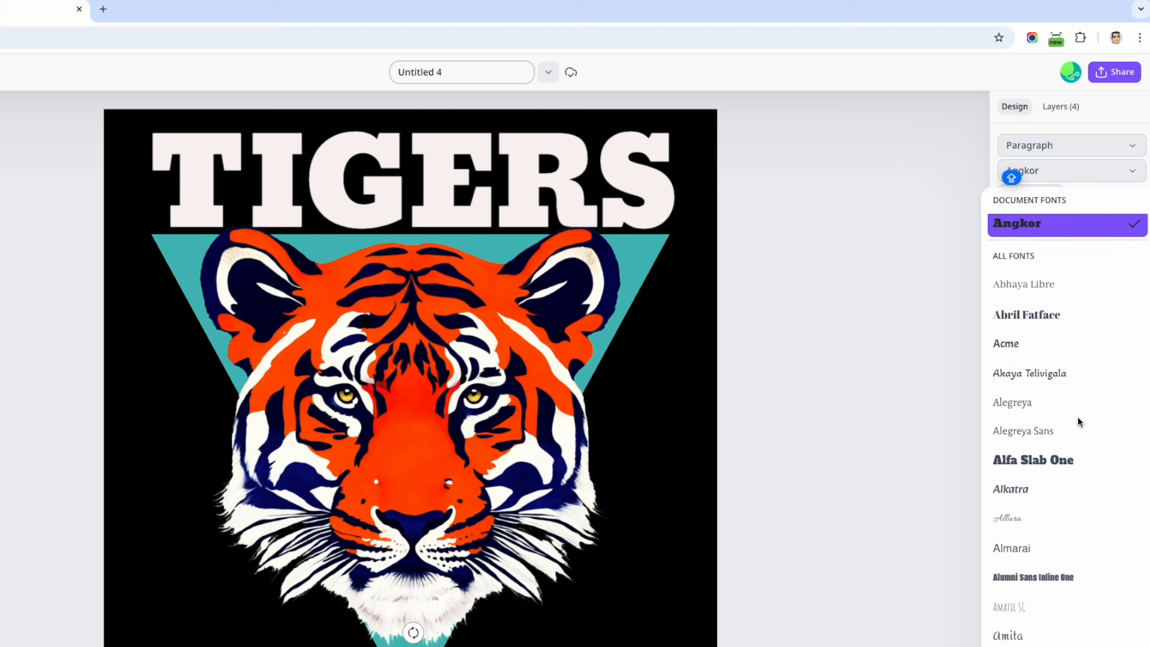
scroll(1094, 465, down, 15)
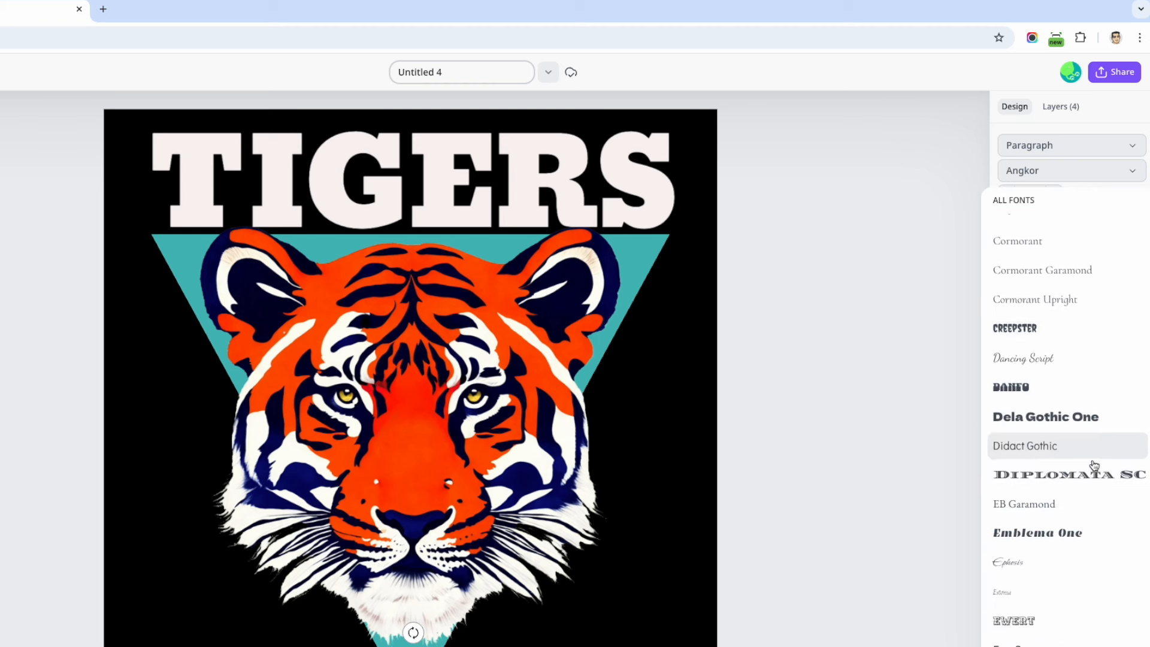
scroll(1092, 462, down, 8)
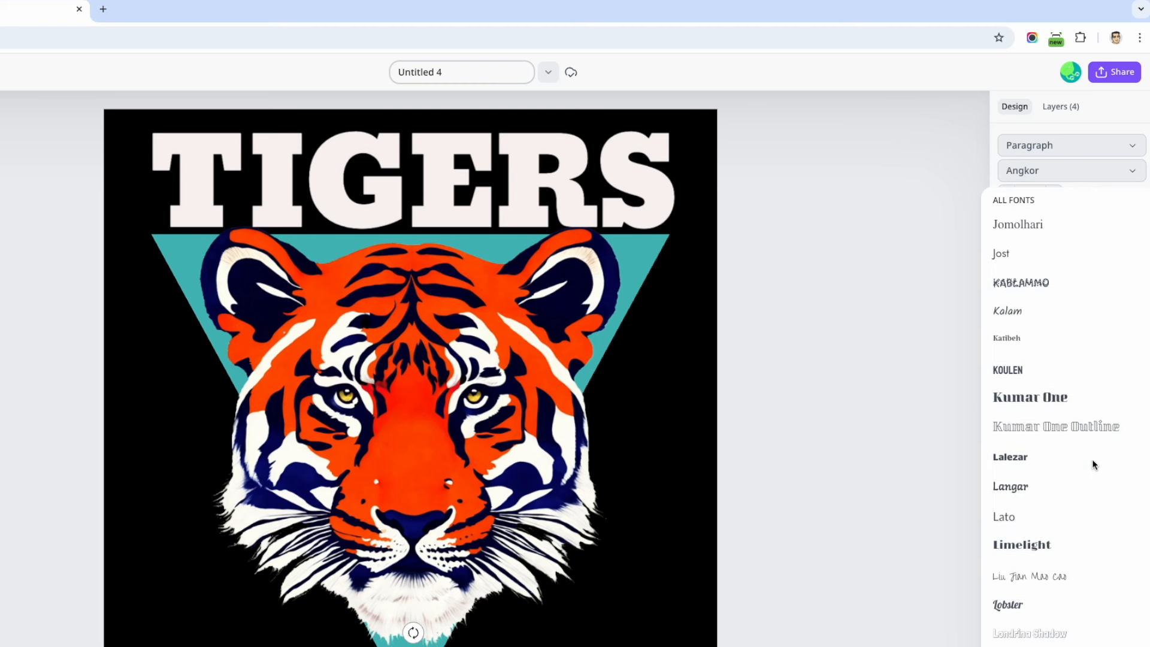
click(995, 372)
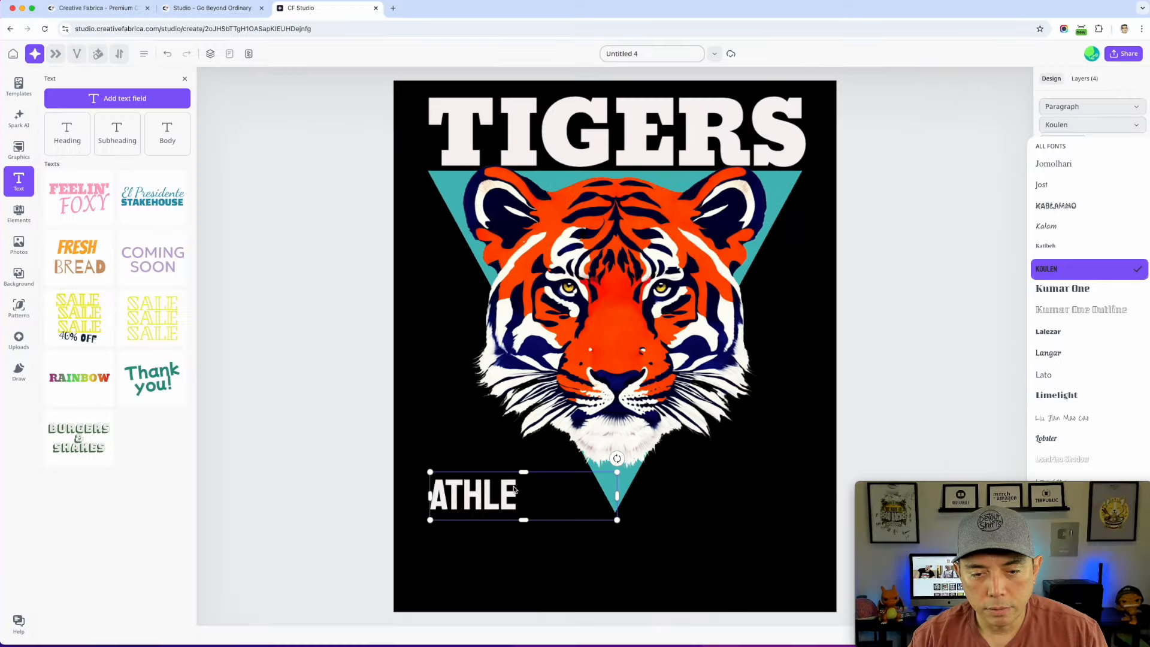
Step: Complete the lower text so it reads ATHLETIC DEPT
click(514, 490)
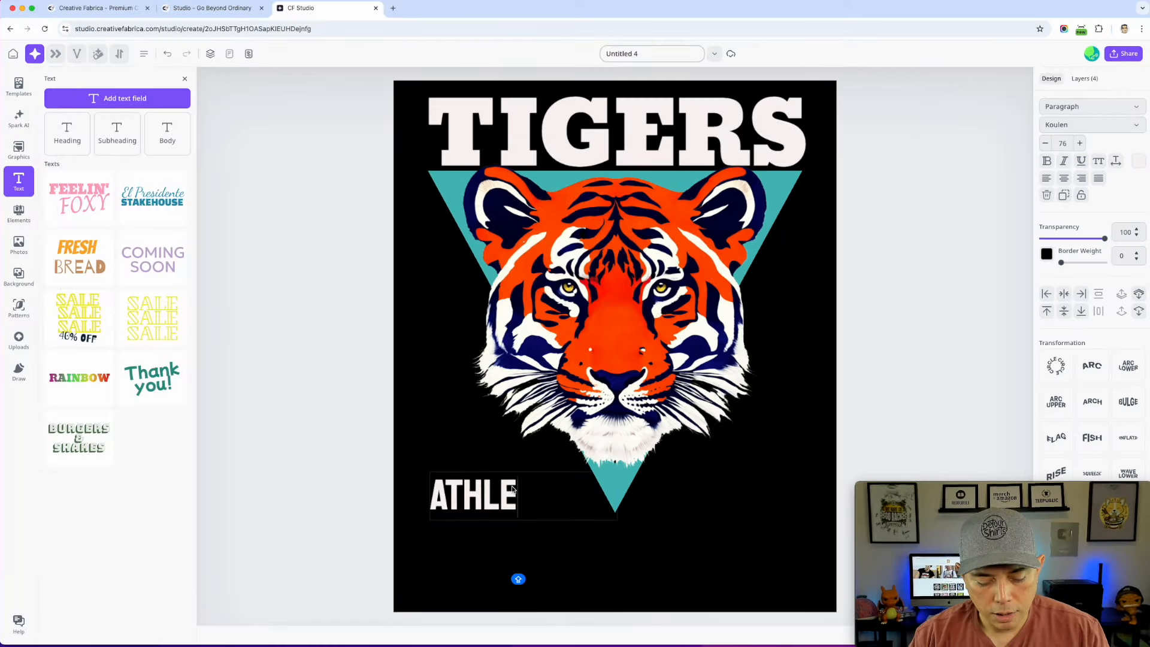
text(TIC DEPT)
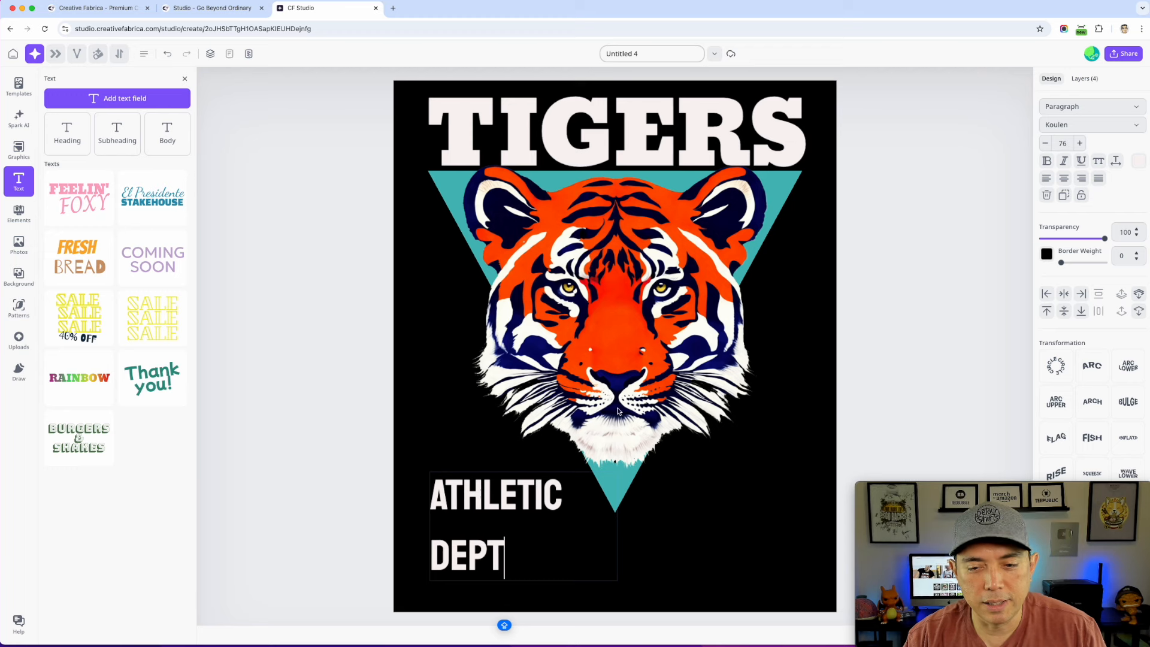
click(852, 389)
Step: Fit ATHLETIC DEPT on one line, scale it to about the width of TIGERS and place it over the triangle's lower tip
click(539, 510)
drag(618, 526, 817, 533)
drag(733, 516, 735, 212)
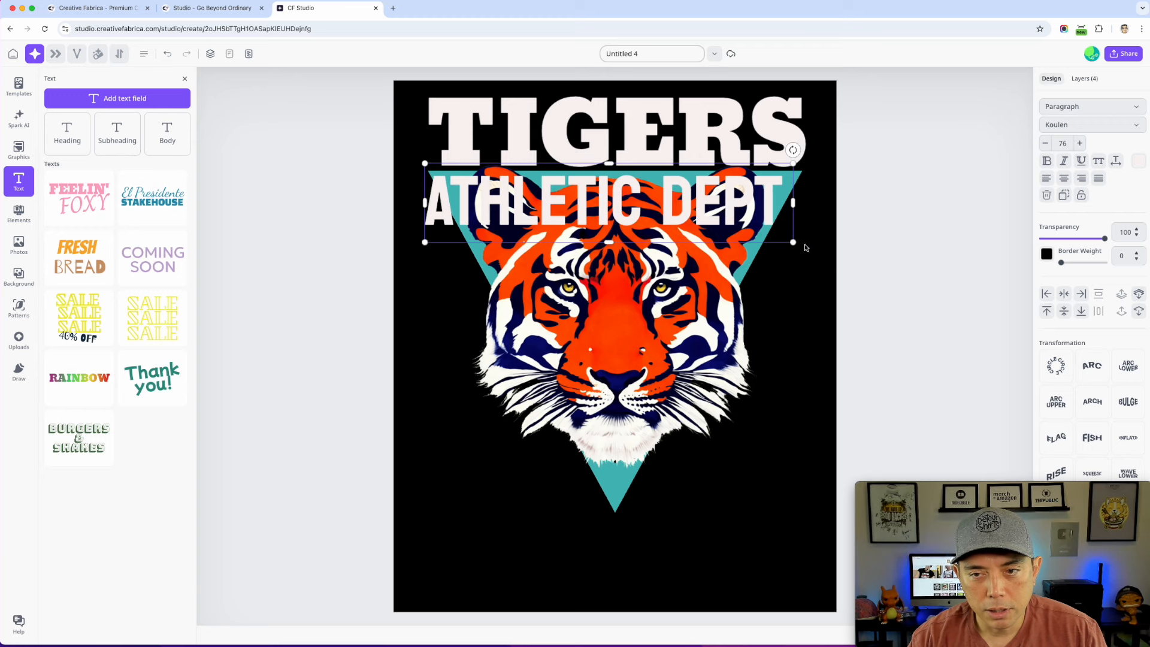
drag(794, 243, 813, 247)
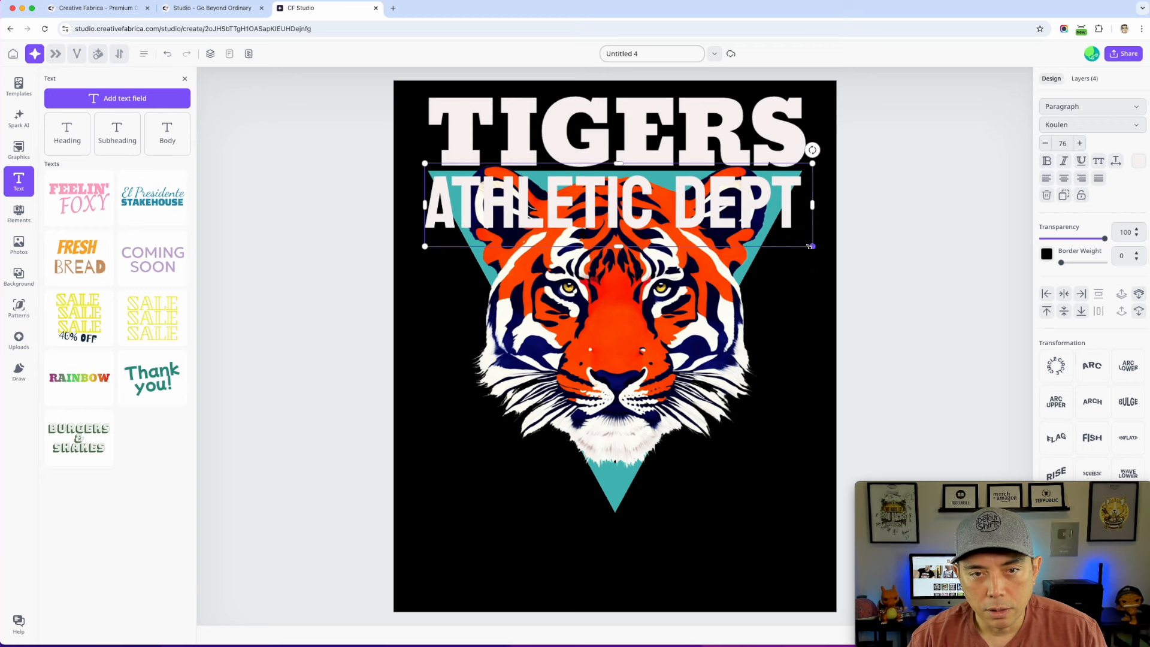
drag(605, 211, 605, 511)
click(888, 250)
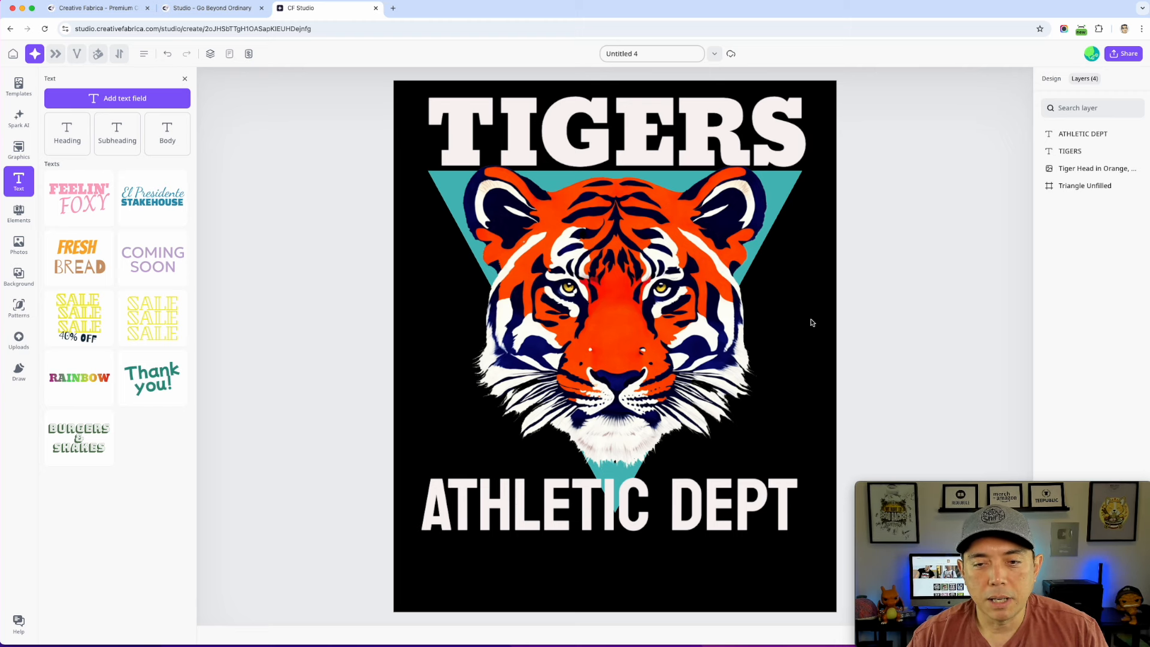
Step: Duplicate the ATHLETIC DEPT text and move the copy up over the tiger's muzzle
click(675, 507)
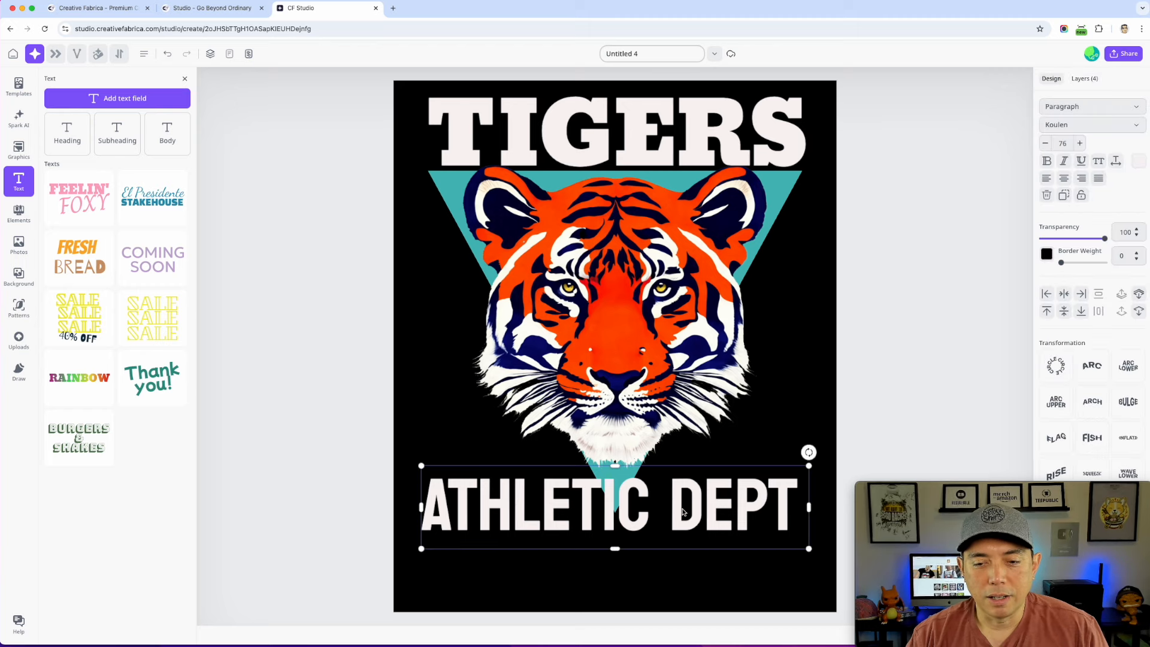
click(1071, 199)
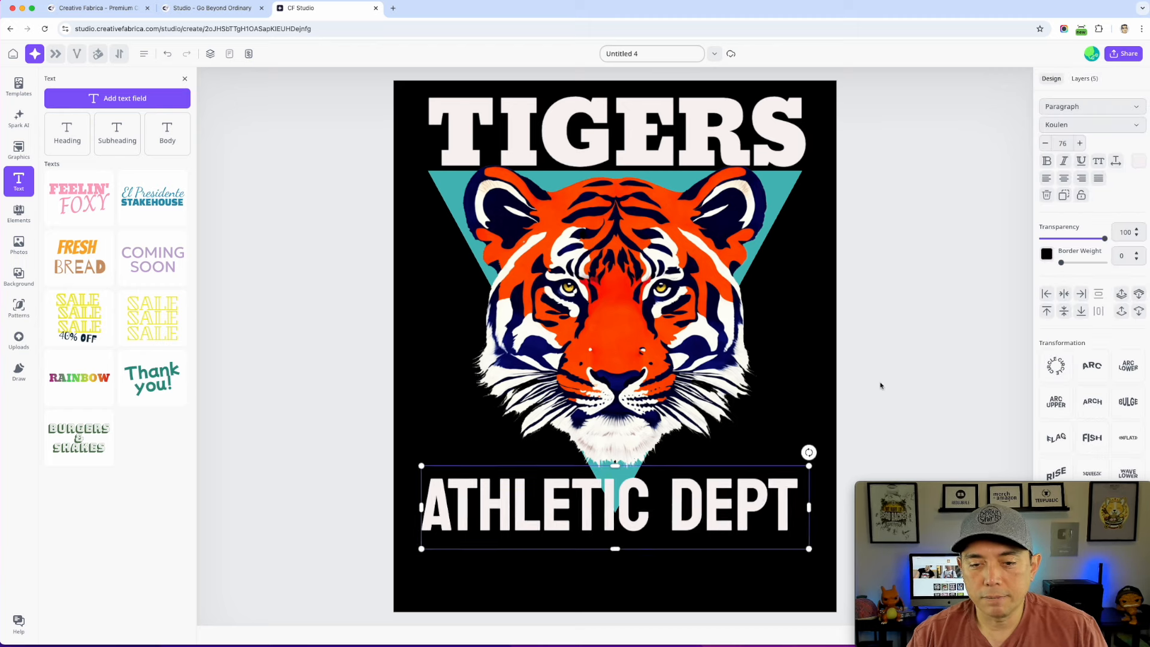
drag(697, 515, 700, 416)
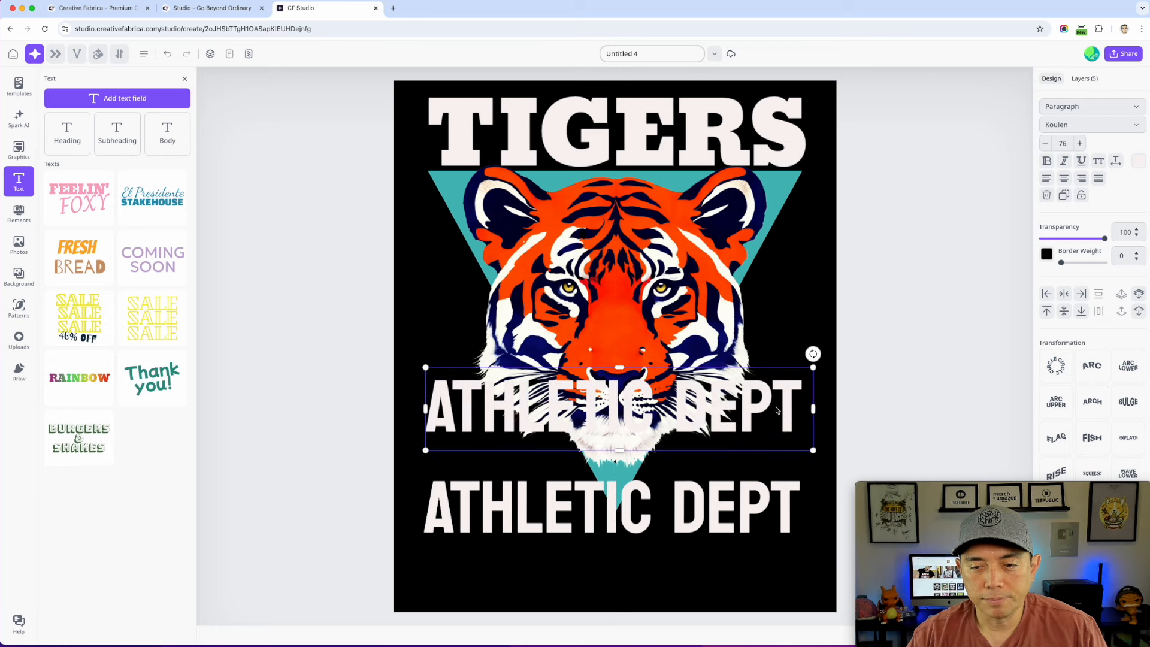
Step: Replace the wording of the upper ATHLETIC DEPT copy with EST
click(791, 402)
key(BackSpace)
key(BackSpace)
key(BackSpace)
key(BackSpace)
key(BackSpace)
key(BackSpace)
key(BackSpace)
key(BackSpace)
key(BackSpace)
key(BackSpace)
key(BackSpace)
key(BackSpace)
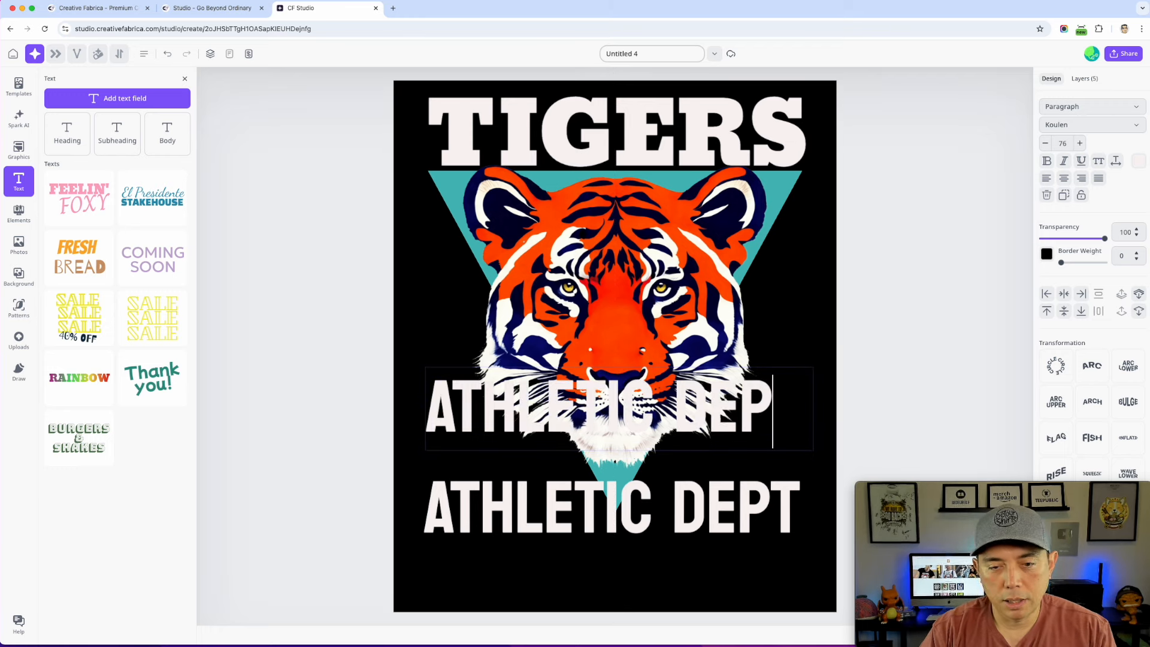
key(BackSpace)
text(EST.)
click(860, 329)
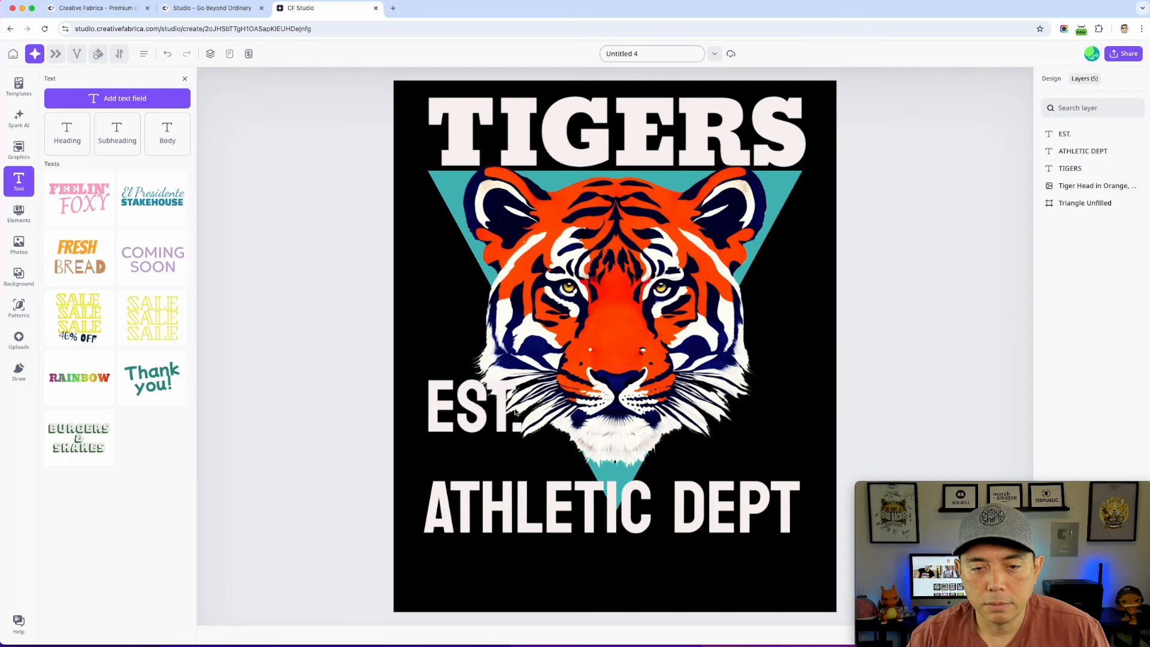
Step: Shrink the EST. text, place it left of the tiger head, and put a duplicate level with it on the right side
click(514, 413)
drag(812, 452, 451, 311)
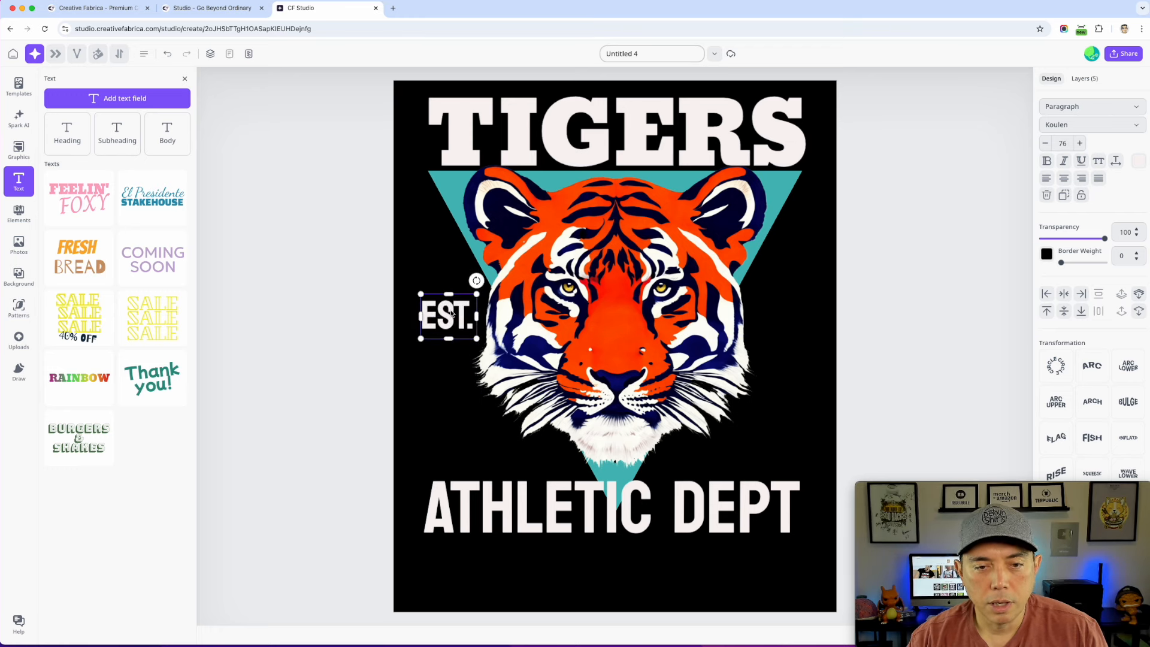
click(1065, 195)
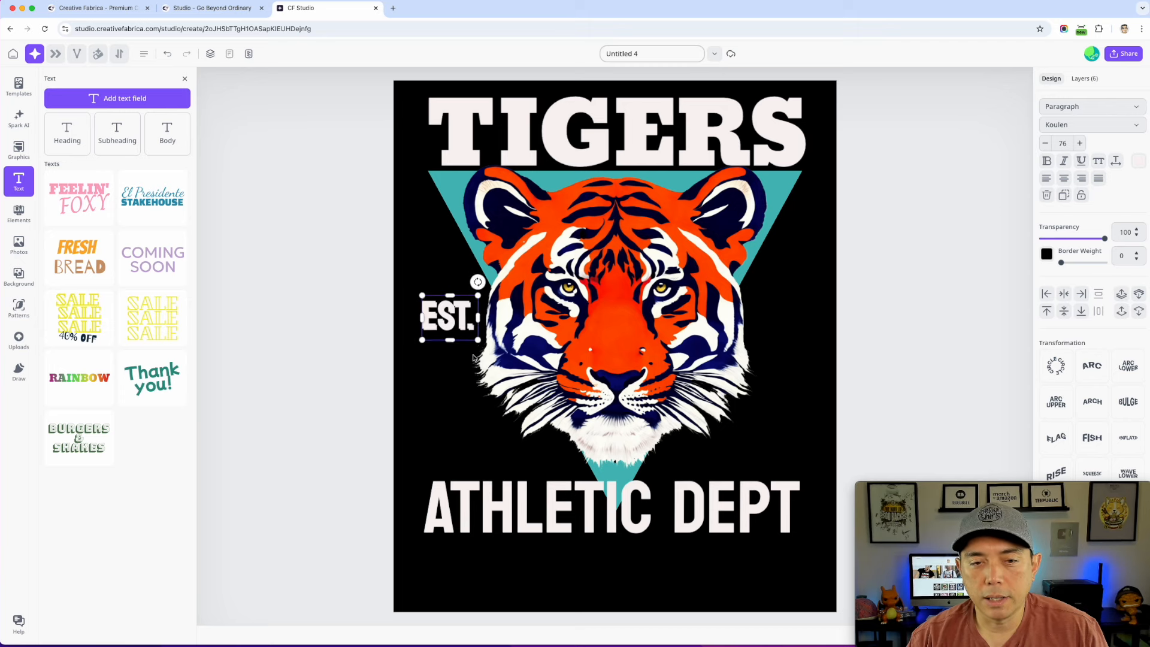
drag(491, 317, 775, 327)
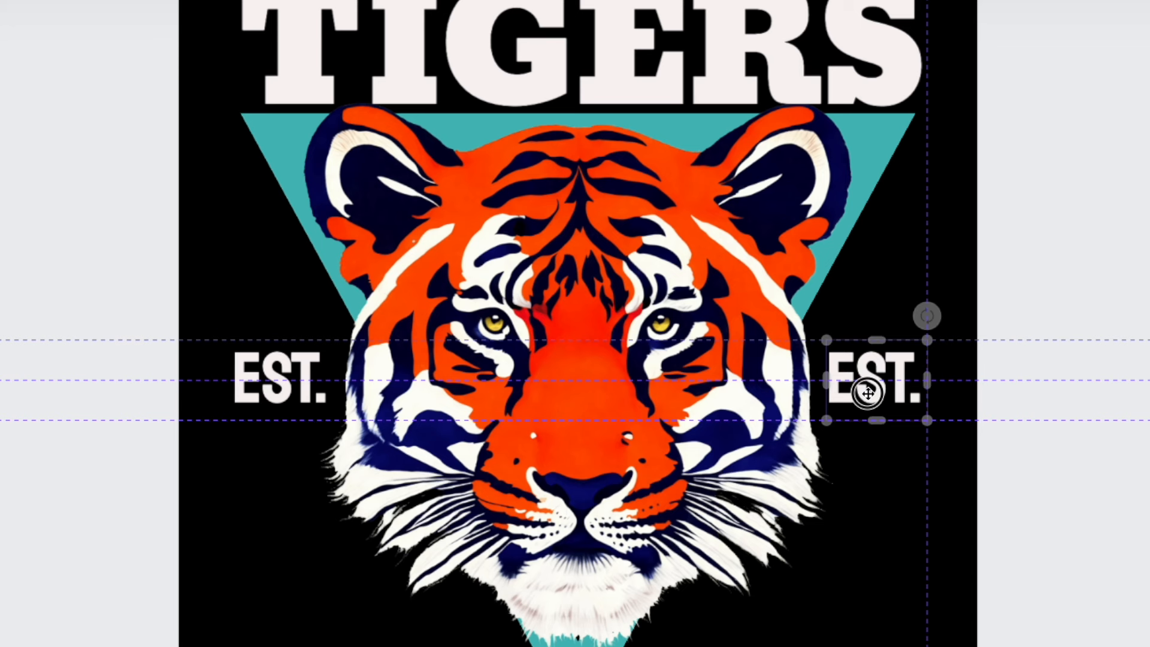
drag(868, 394, 870, 393)
drag(870, 392, 870, 392)
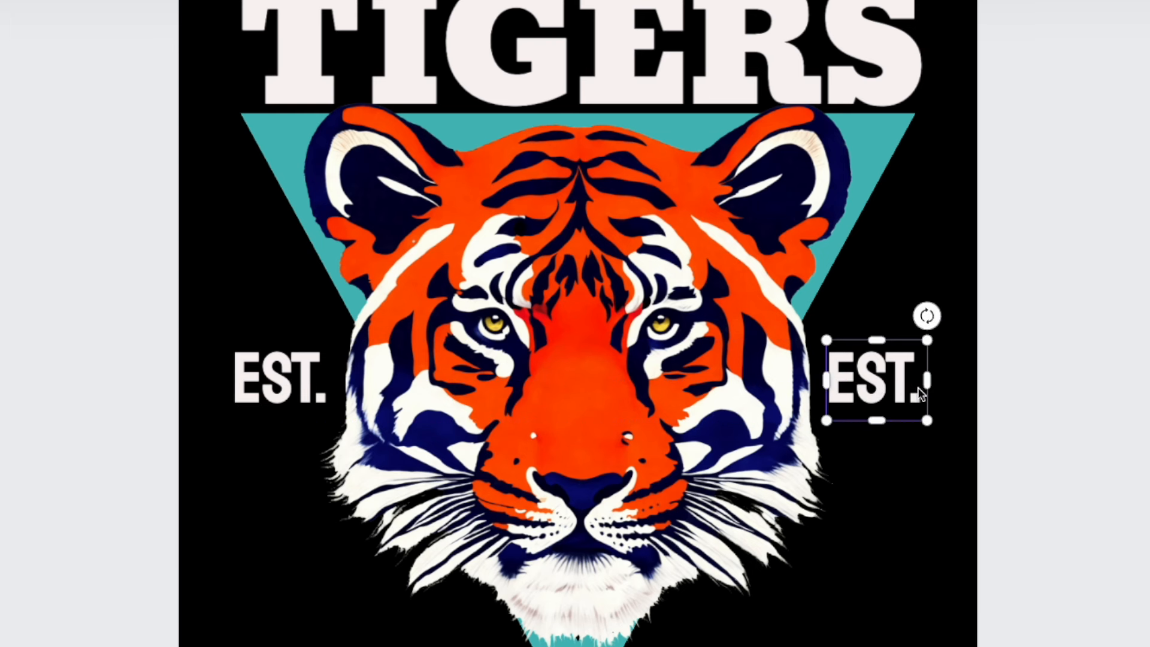
Step: Replace the wording of the EST. copy right of the tiger head with 1984
click(911, 383)
key(BackSpace)
key(BackSpace)
key(BackSpace)
key(BackSpace)
text(IO)
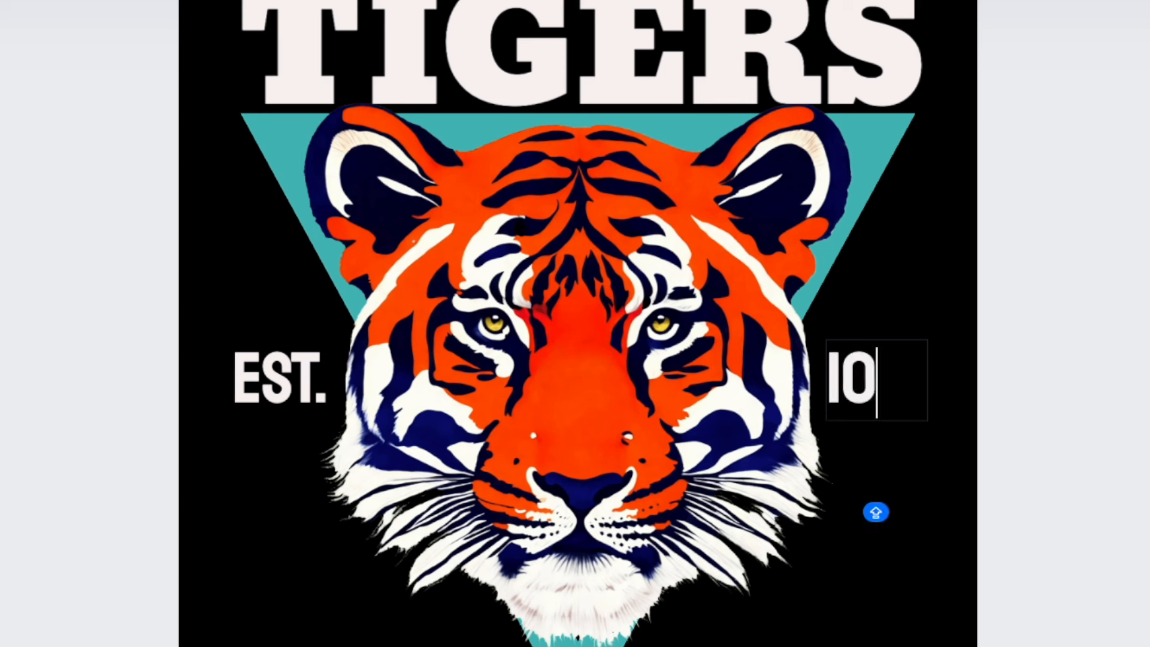
key(BackSpace)
text(84)
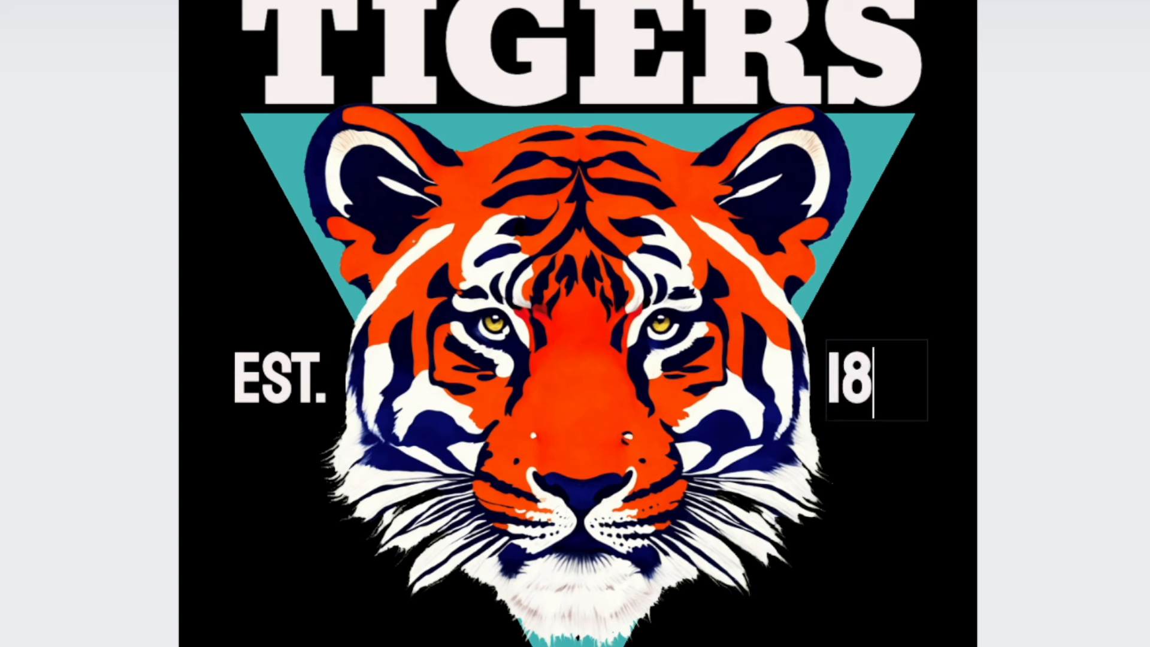
key(BackSpace)
key(BackSpace)
text(984)
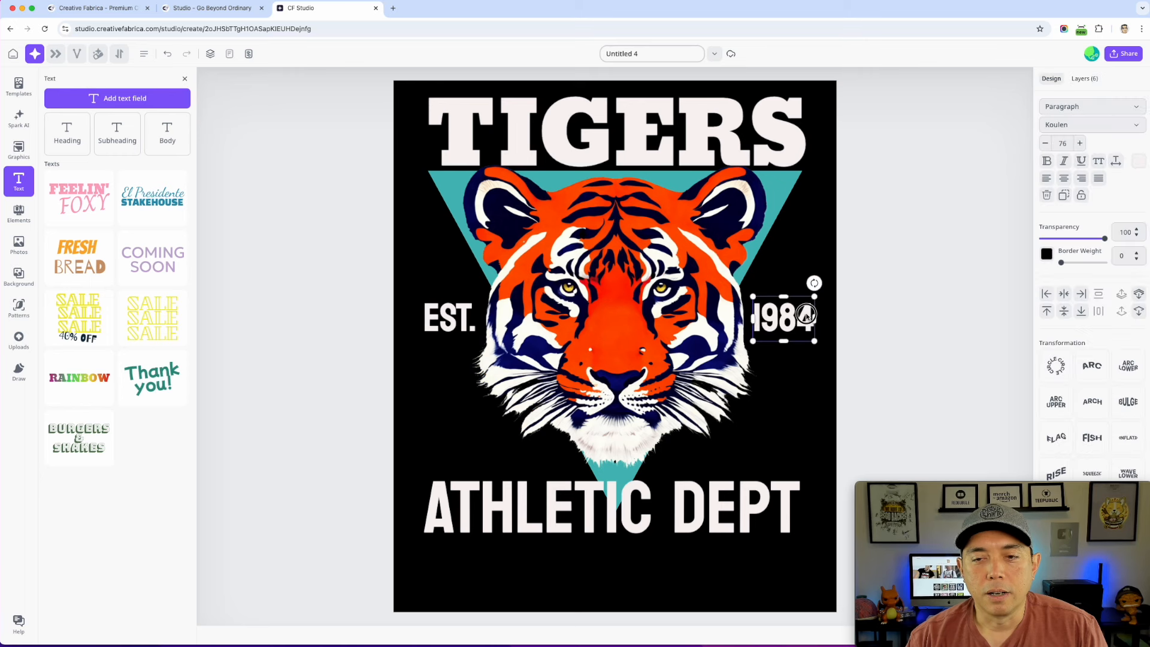
click(954, 339)
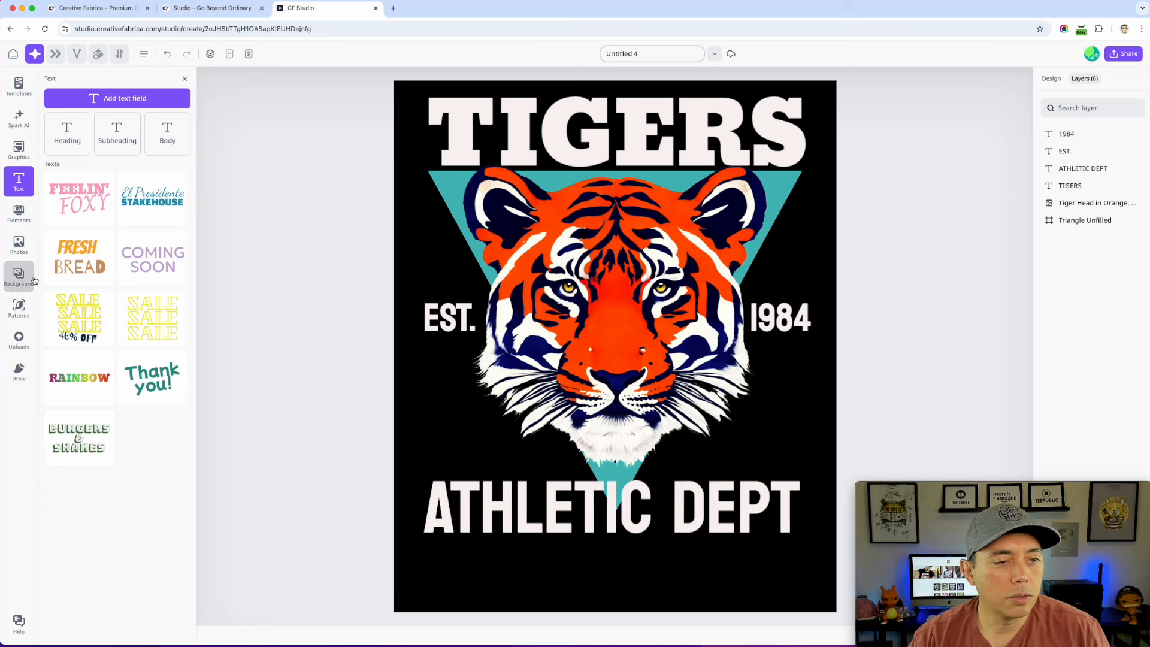
Step: Add a solid straight line and recolour it with orange sampled from the tiger's fur
click(19, 213)
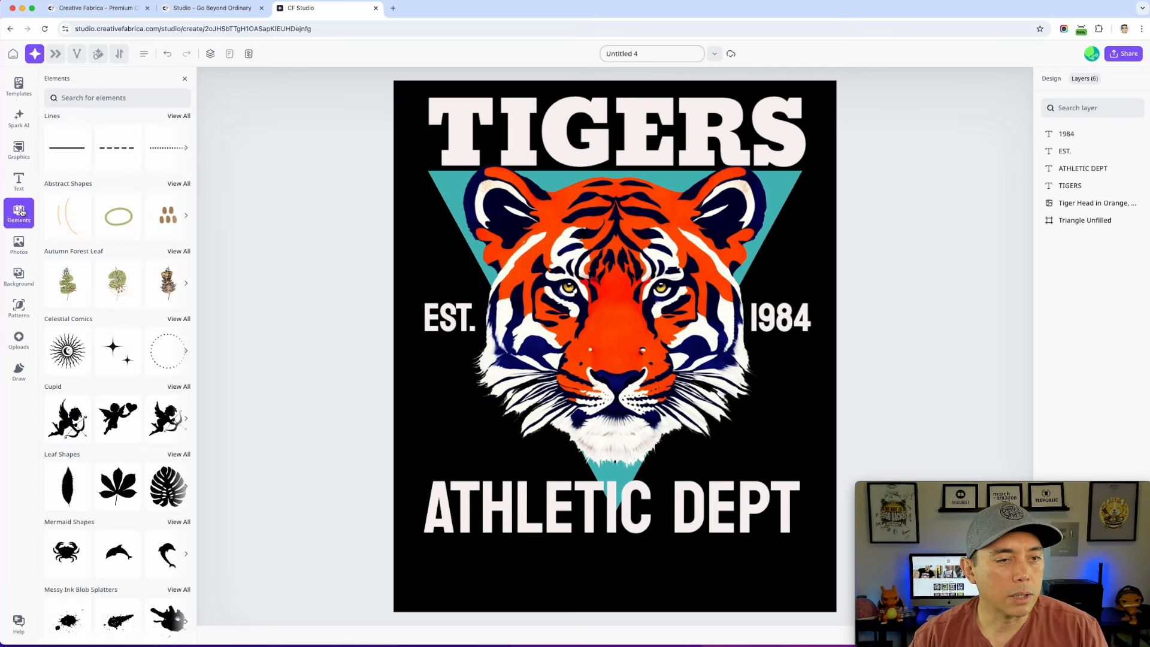
click(68, 150)
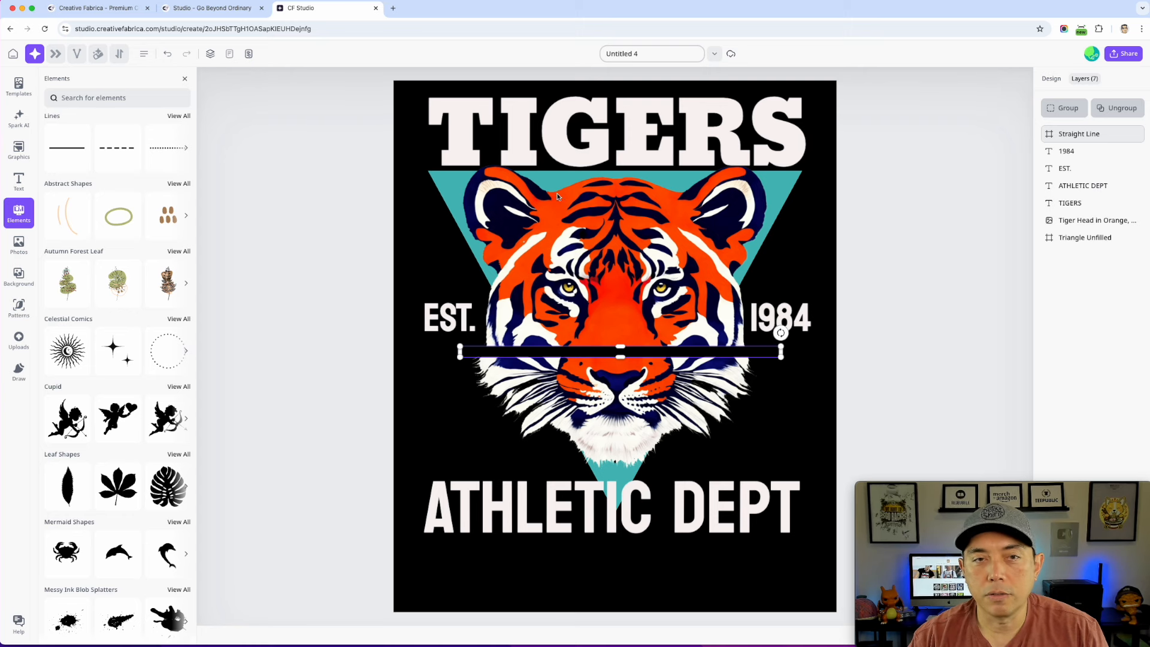
click(229, 55)
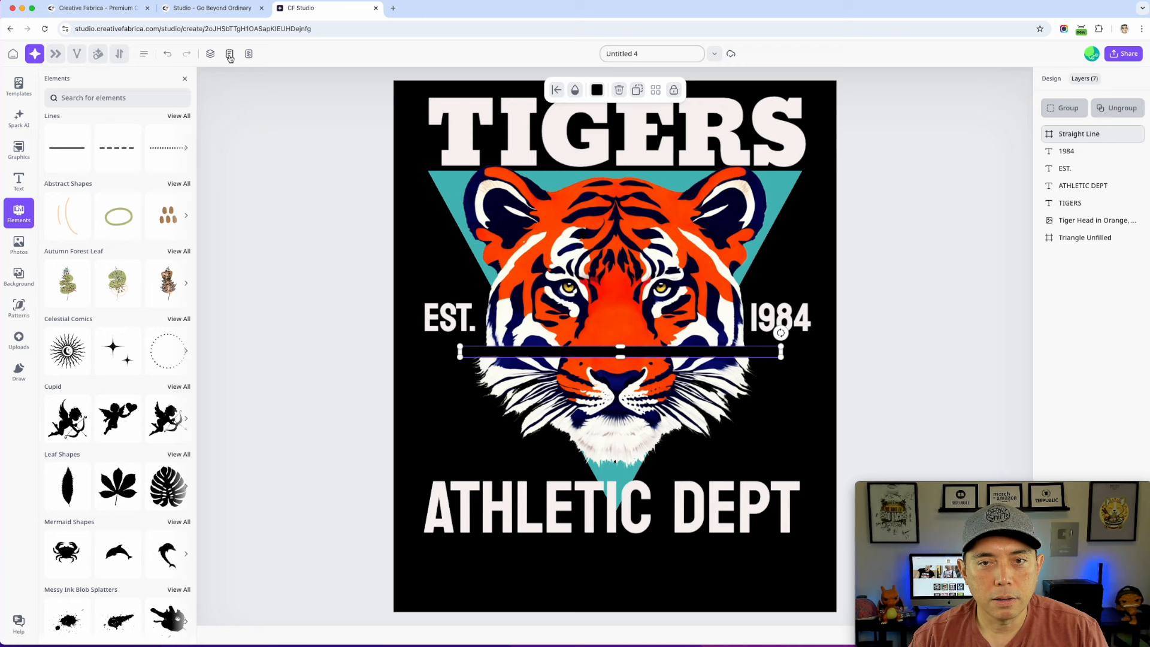
click(597, 91)
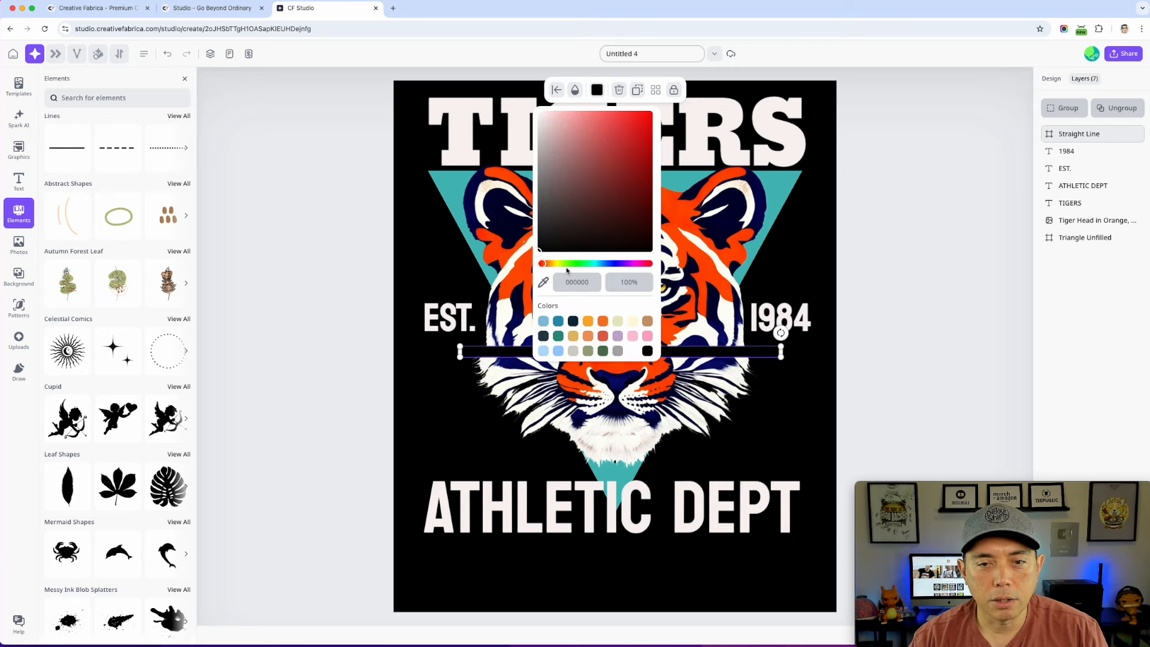
click(544, 283)
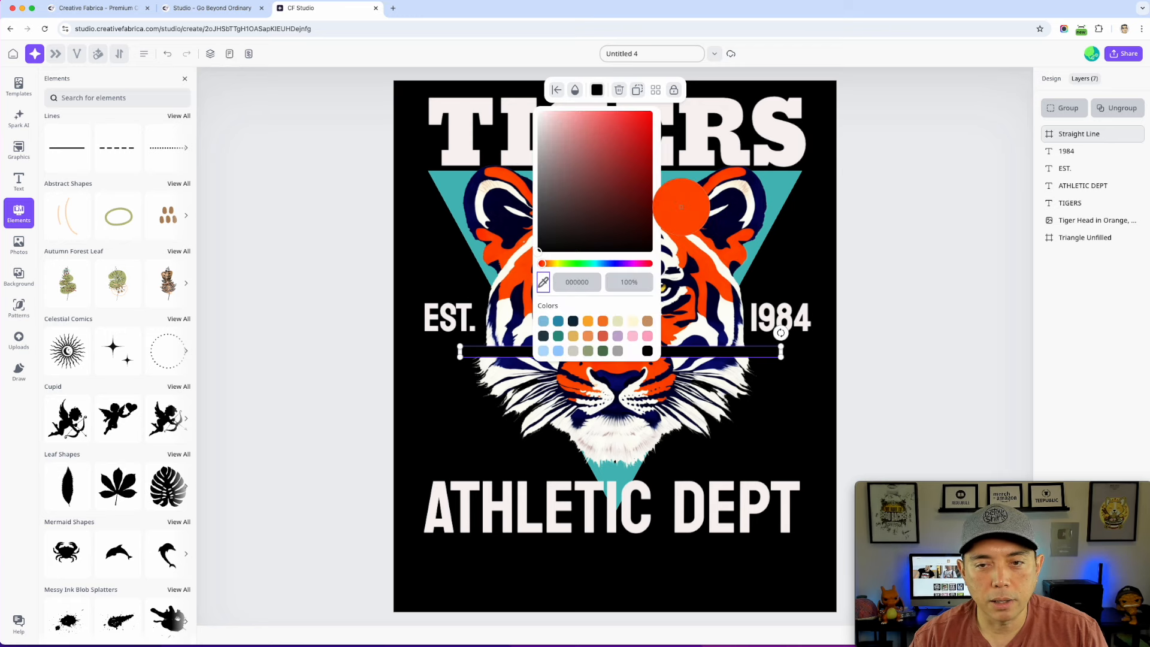
click(681, 210)
Step: Shrink the orange line to the width of EST., place it above that text, and put a duplicate below it
drag(782, 352, 476, 293)
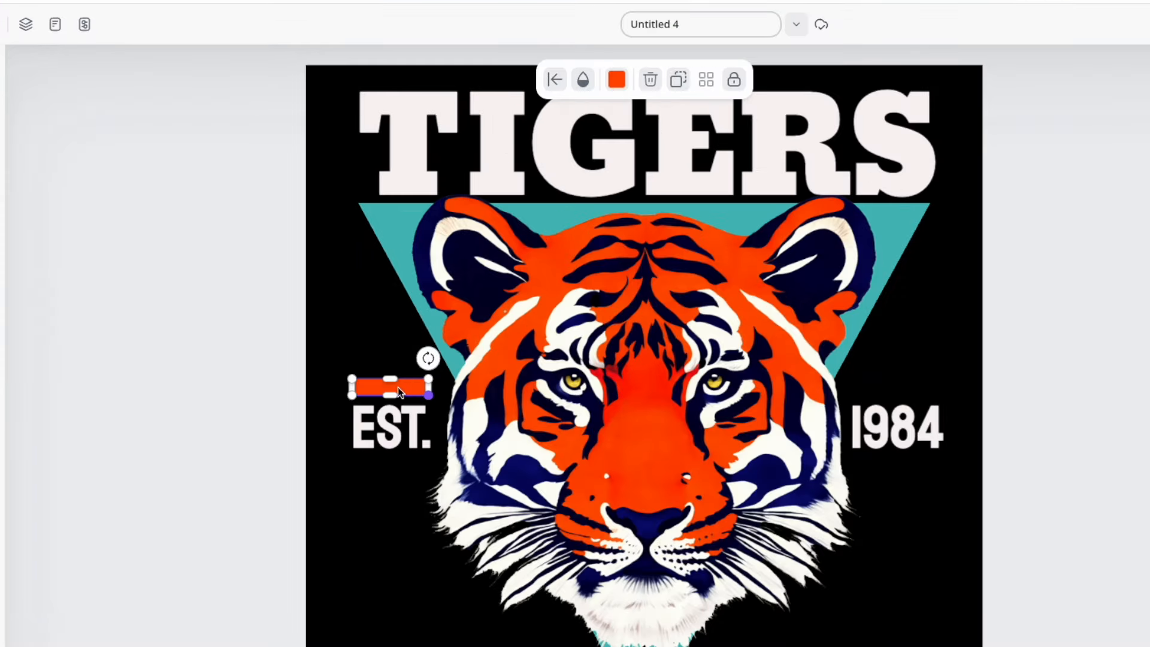
click(676, 84)
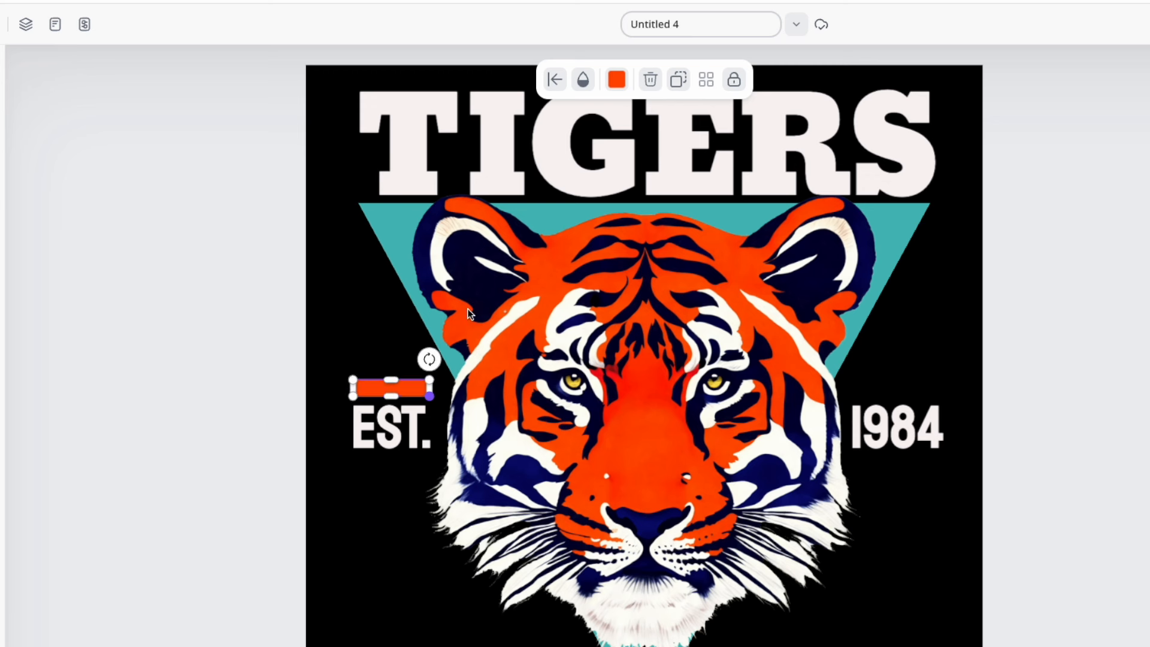
drag(415, 396, 415, 470)
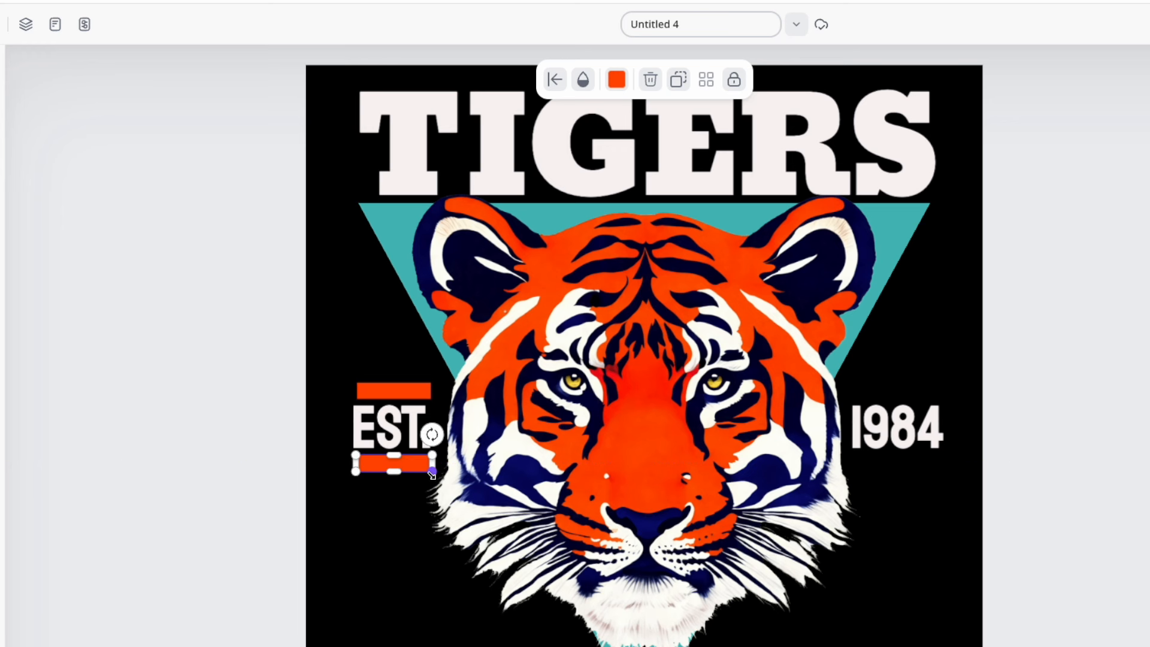
click(427, 389)
drag(434, 391, 430, 393)
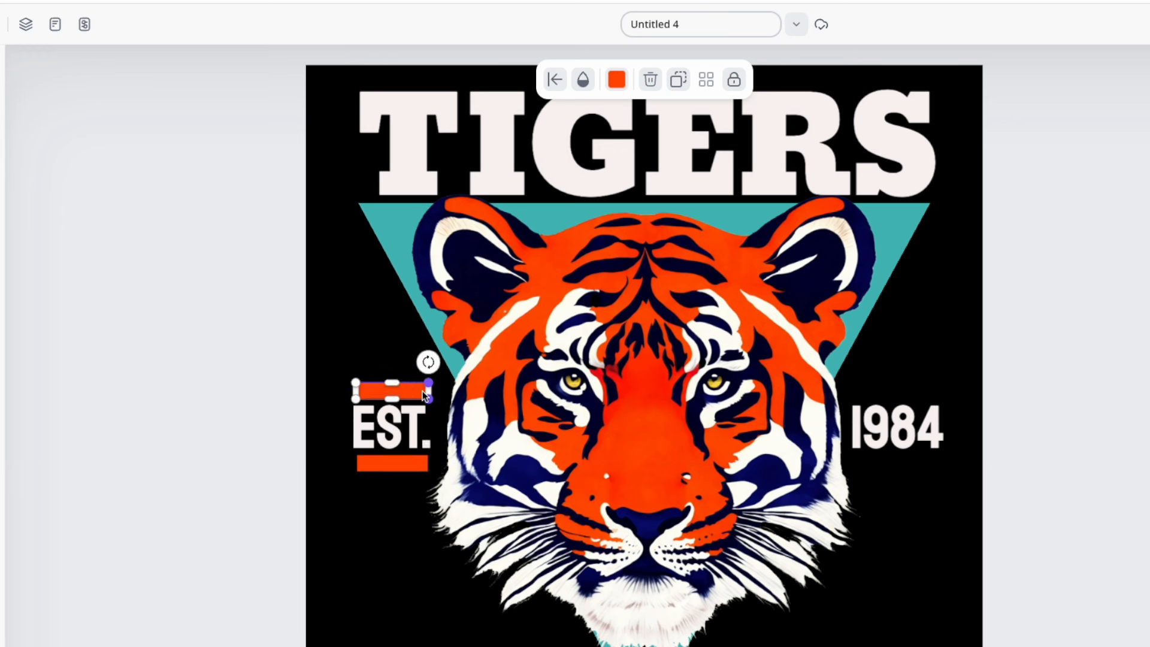
Step: Duplicate the line above EST., fit the copy to the width of 1984 and place it above 1984, level with the original
click(678, 81)
drag(405, 393, 943, 394)
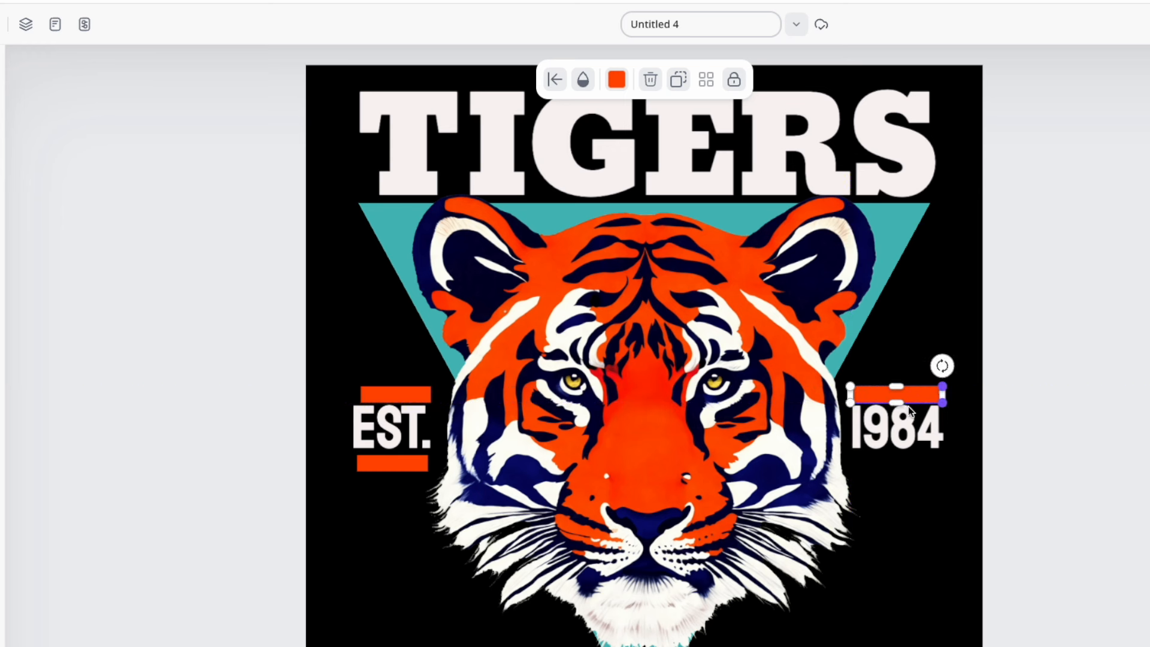
drag(406, 399, 406, 390)
drag(888, 399, 893, 388)
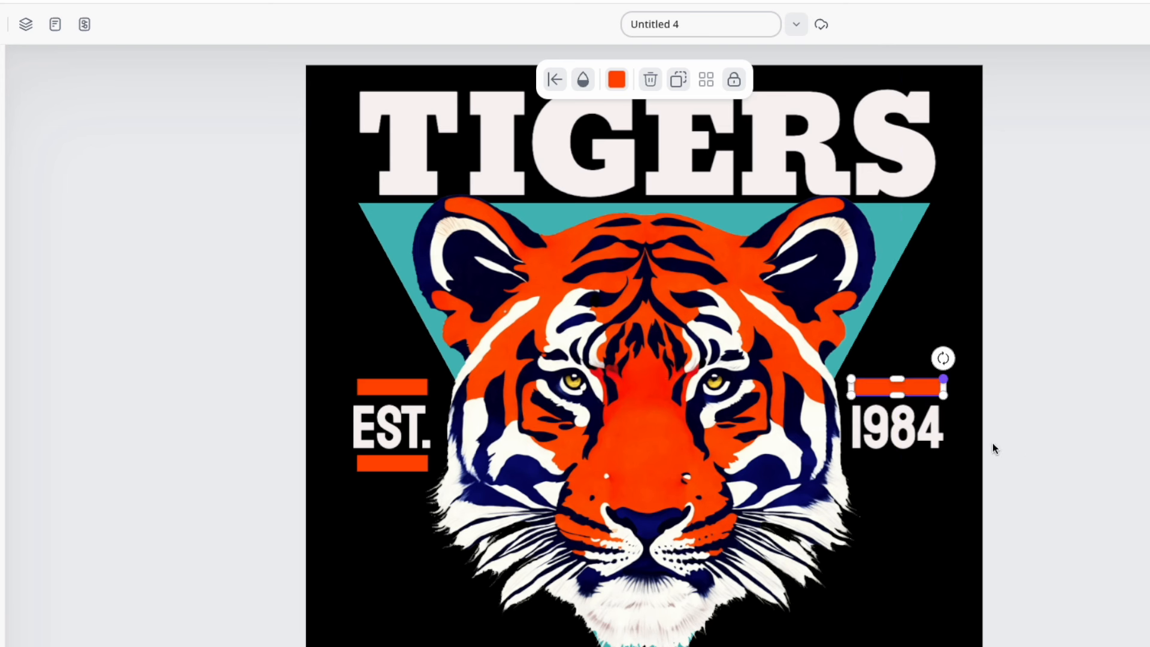
Step: Duplicate the orange line above 1984 and place the copy directly below 1984
click(678, 79)
drag(934, 397, 932, 473)
drag(897, 396, 896, 390)
drag(905, 468, 901, 470)
click(1052, 417)
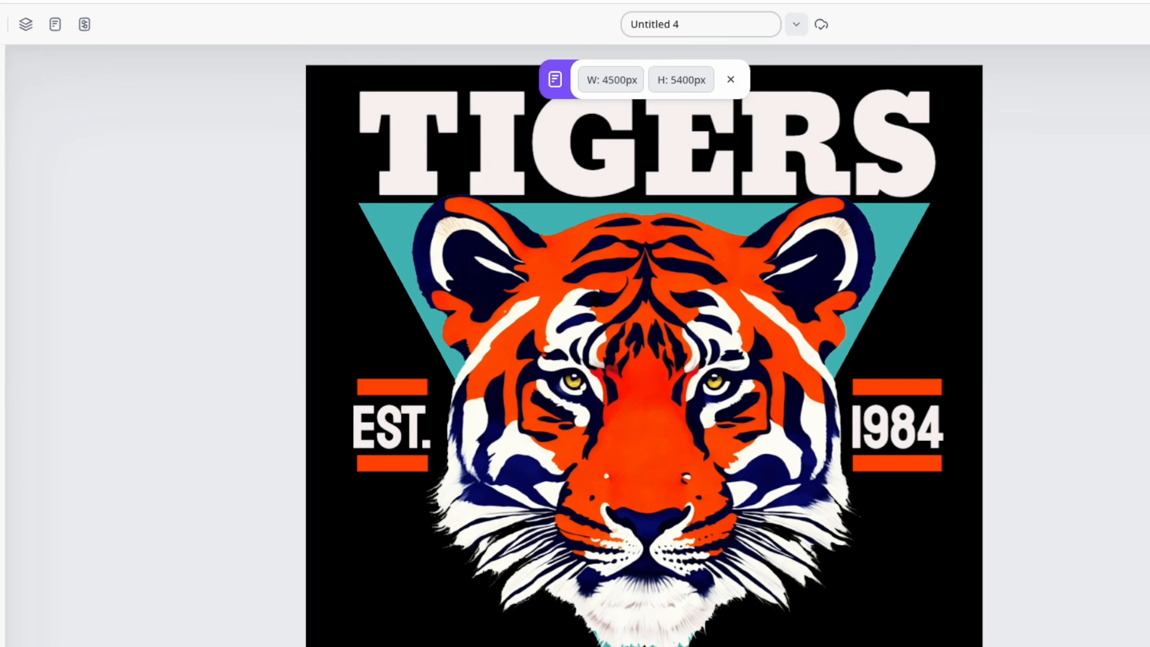
Step: Fine-tune the positions of the orange lines above and below EST. to match those around 1984
click(937, 467)
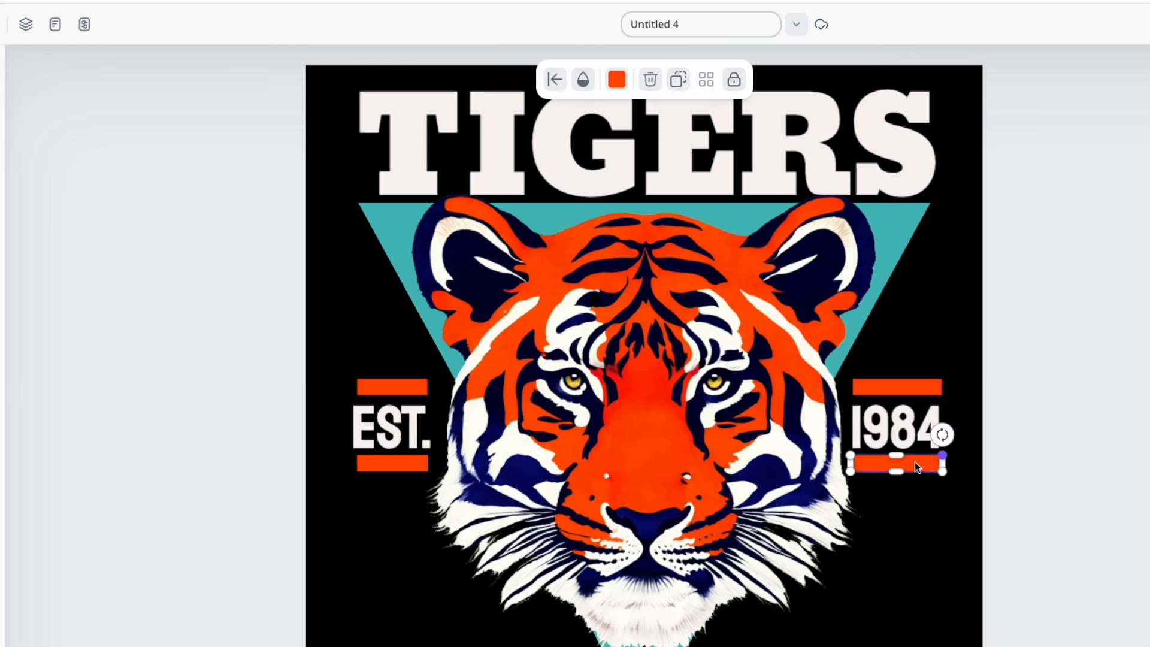
drag(396, 463, 395, 463)
drag(396, 387, 393, 385)
click(385, 470)
drag(385, 471, 387, 472)
click(1107, 365)
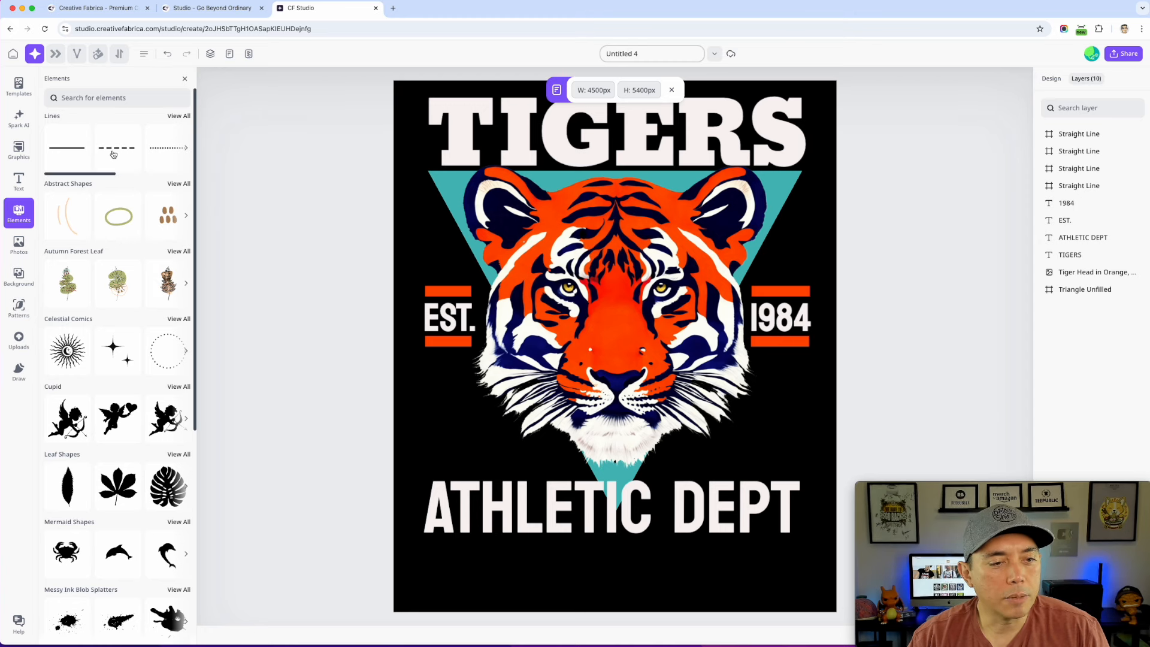
Step: Add the two-sparkle element from Celestial Comics and set its colour to white, ffffff
click(120, 360)
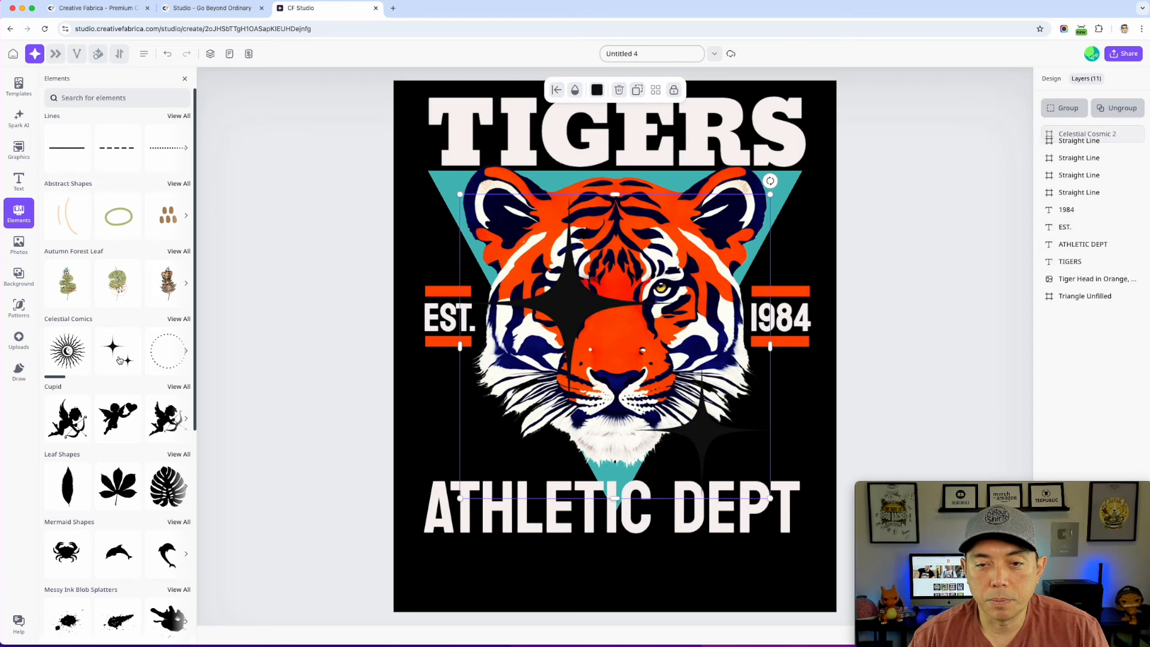
click(596, 91)
click(546, 114)
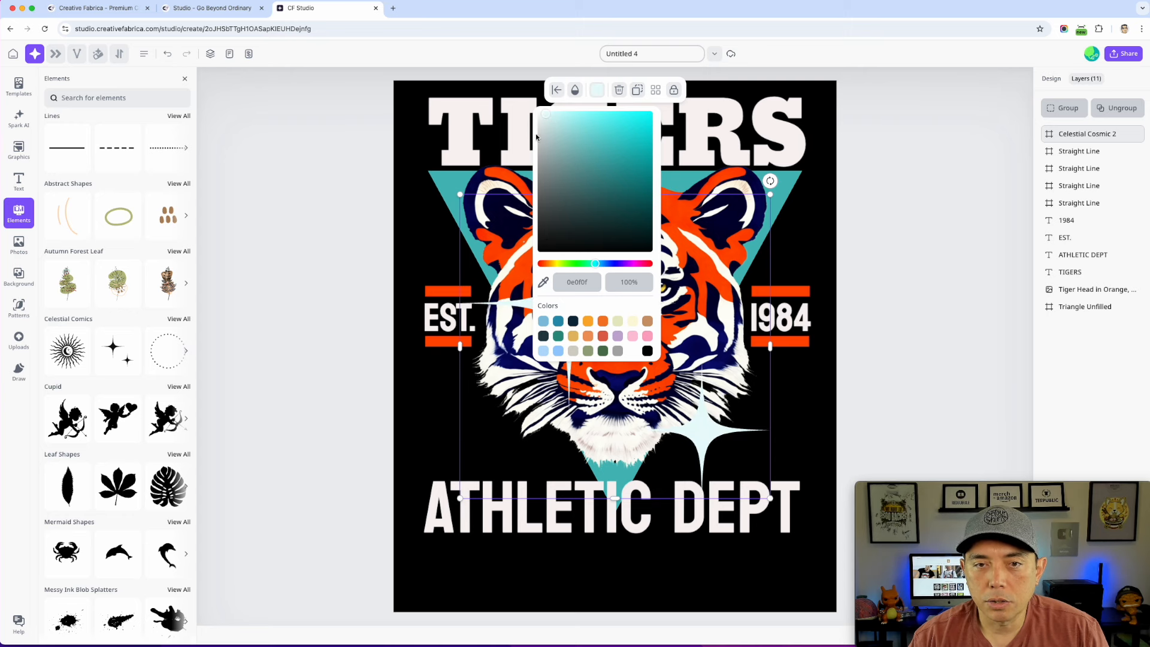
click(578, 281)
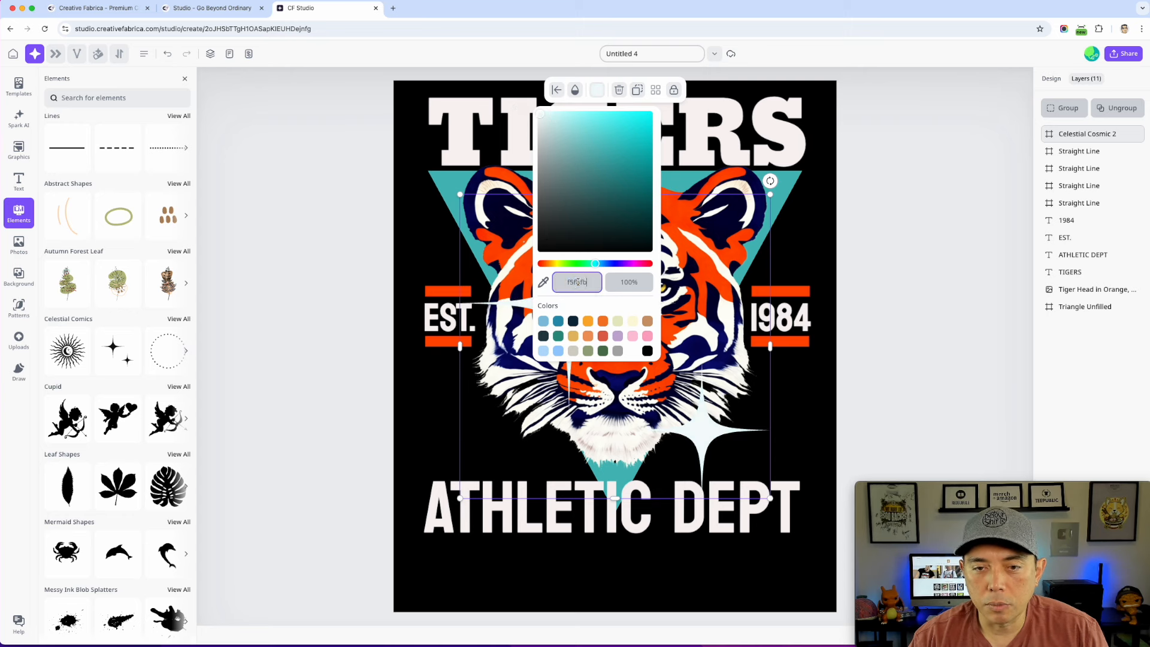
key(Caps_Lock)
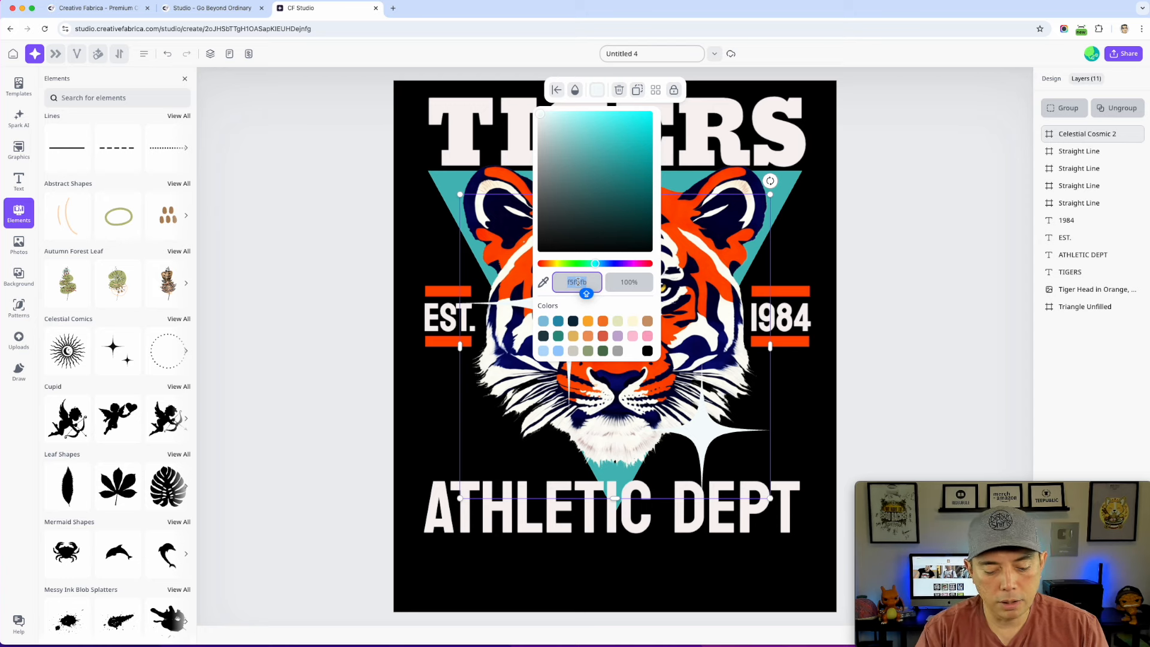
text(ffffff)
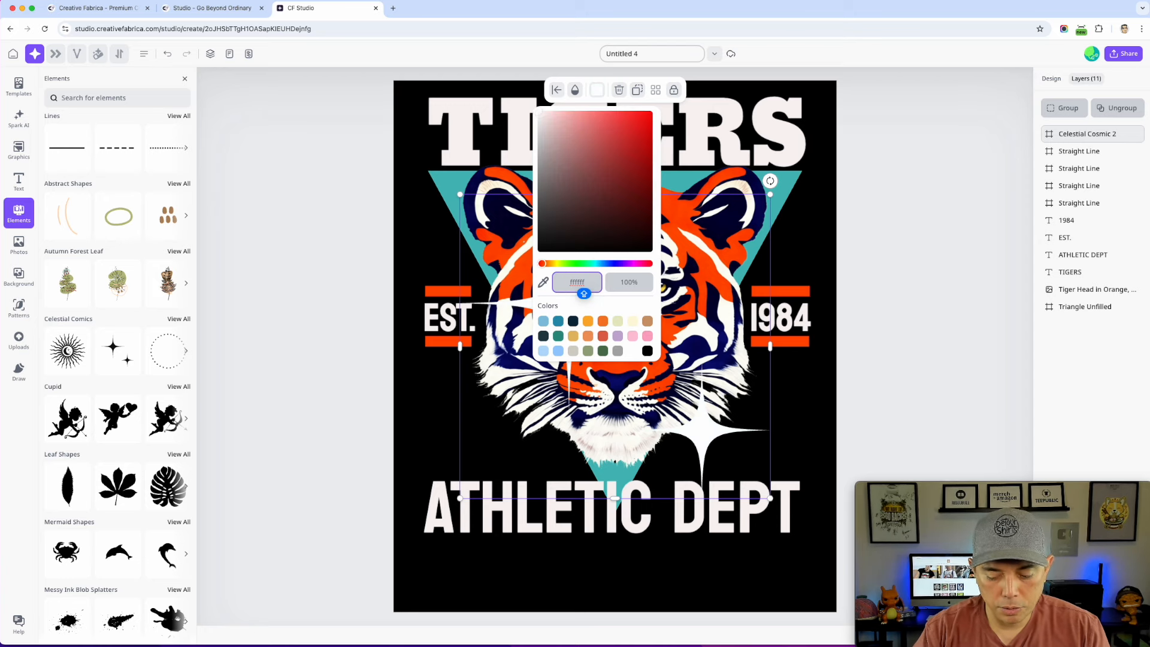
click(789, 415)
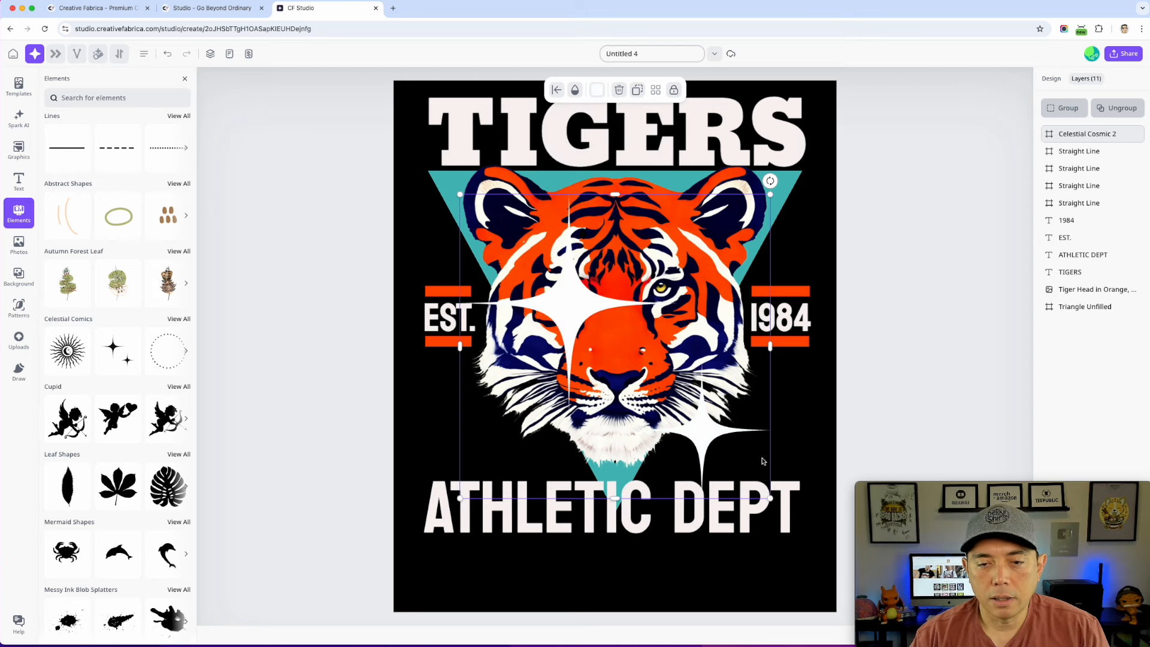
Step: Shrink the sparkles, place them left of the tiger's chin, and put a duplicate level with them on the right side
drag(772, 498, 526, 466)
drag(474, 416, 469, 406)
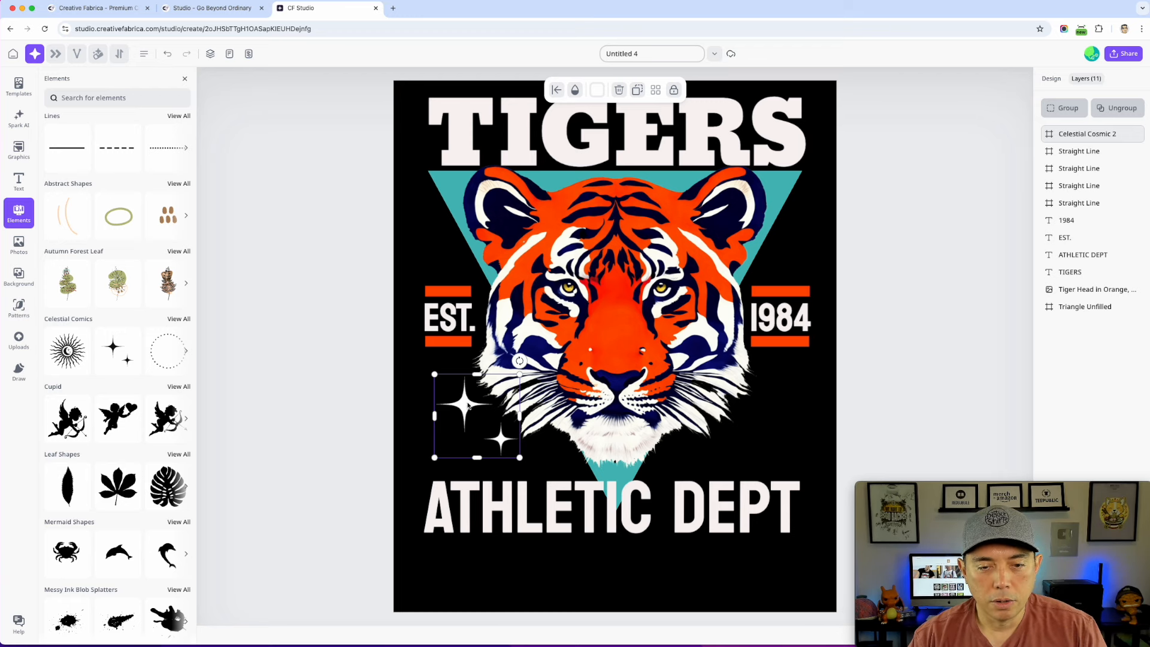
click(637, 90)
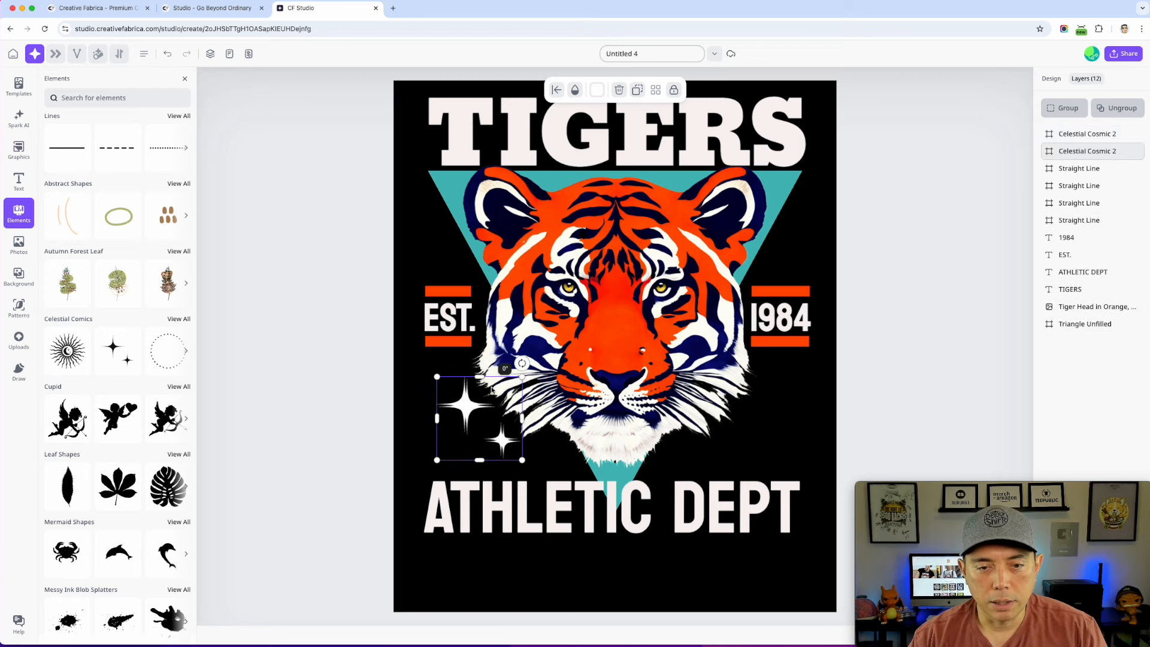
drag(496, 382, 787, 382)
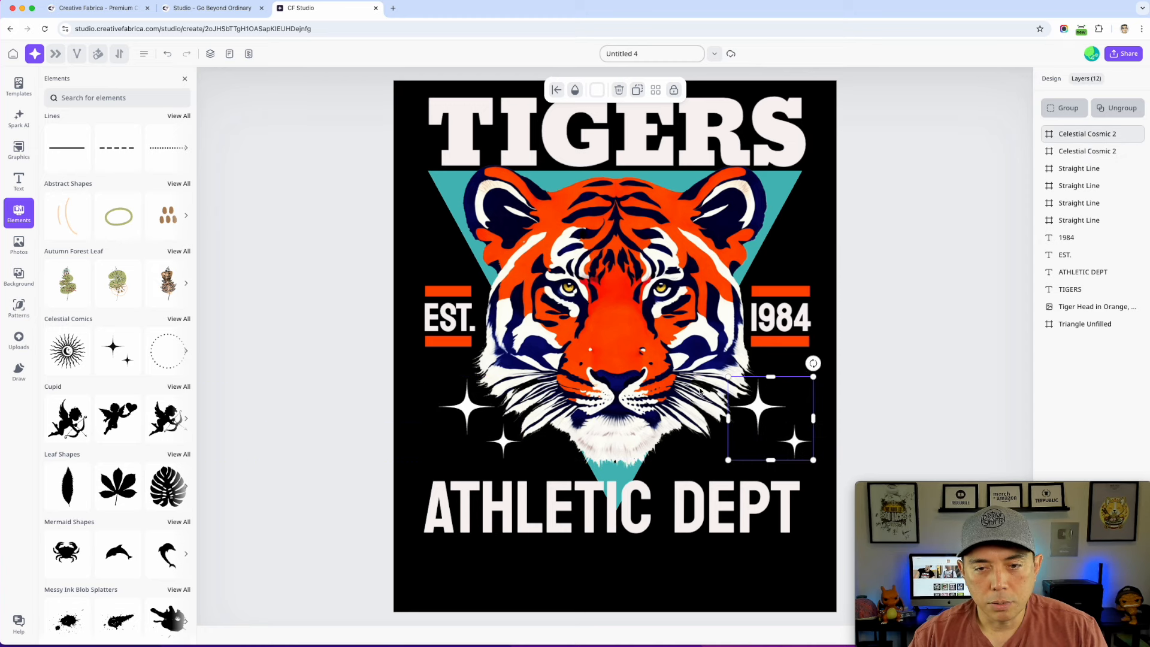
Step: Rotate the sparkles right of the tiger's chin by 90° and move them slightly inward to mirror the left pair
click(623, 264)
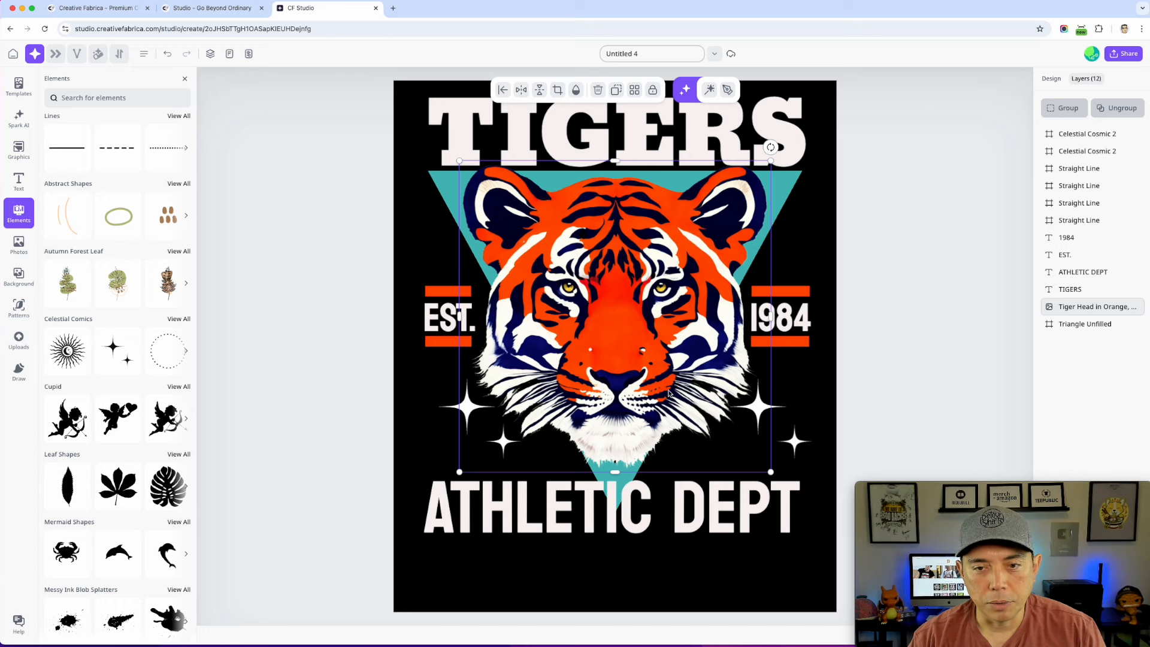
click(807, 431)
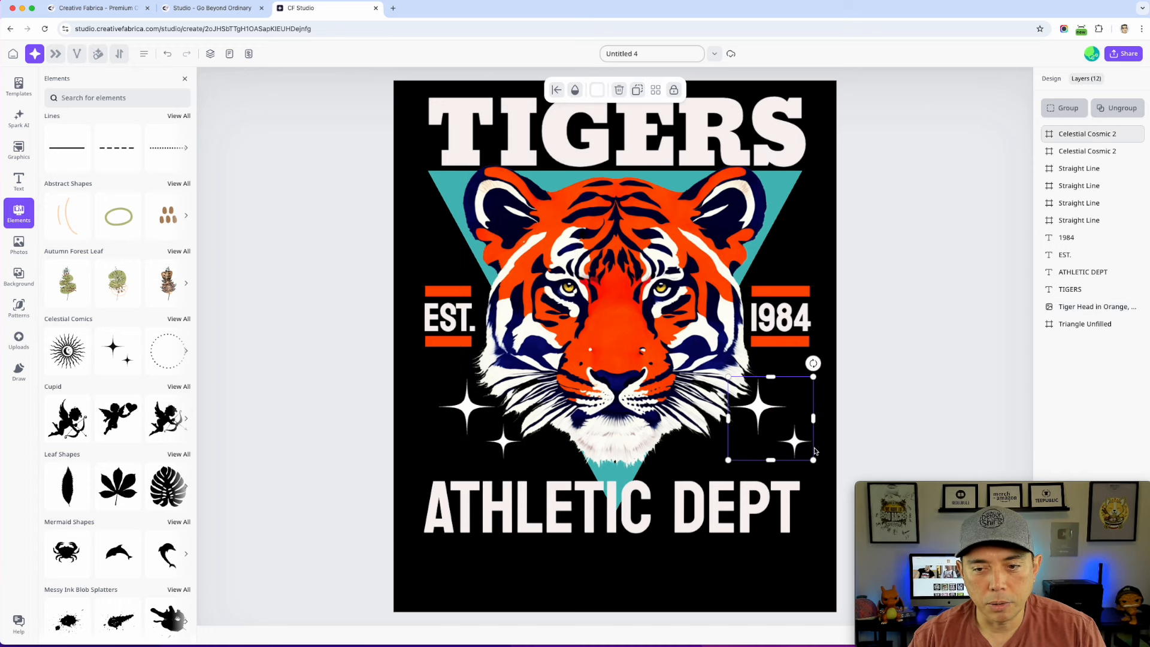
drag(813, 363, 822, 460)
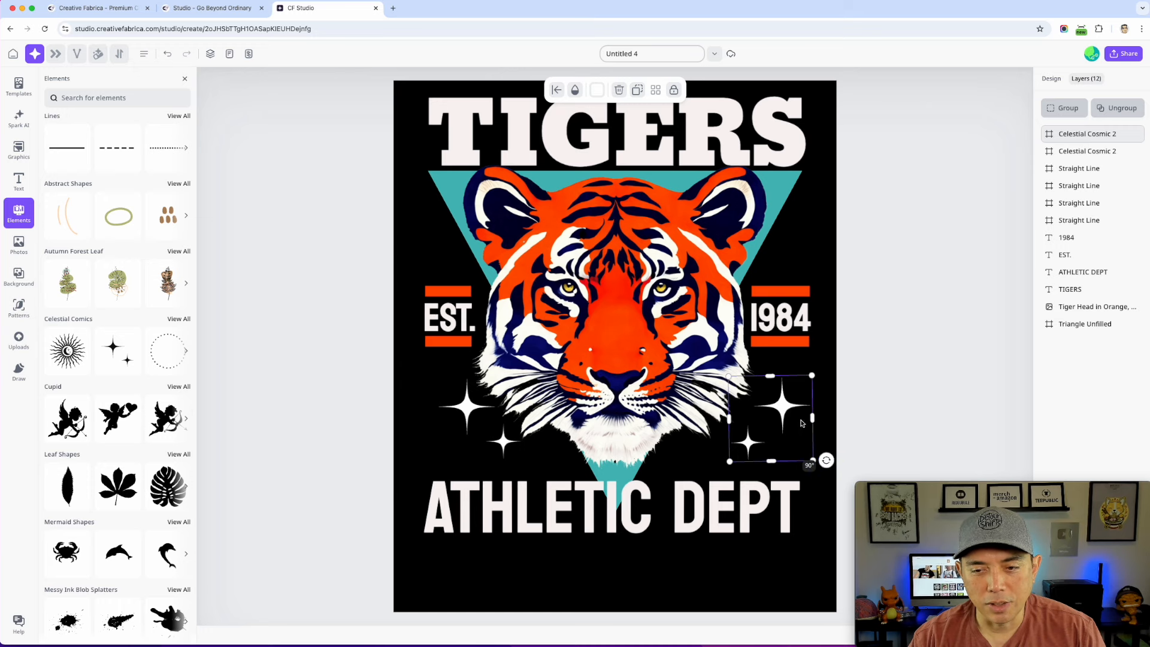
drag(787, 407, 776, 407)
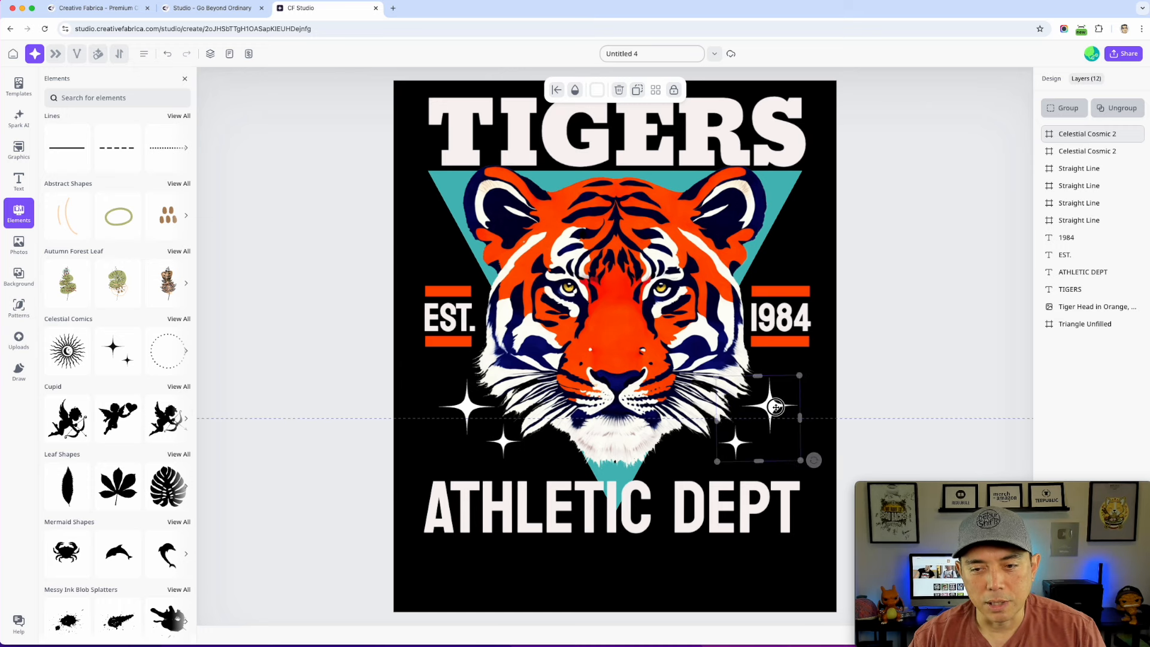
click(1029, 423)
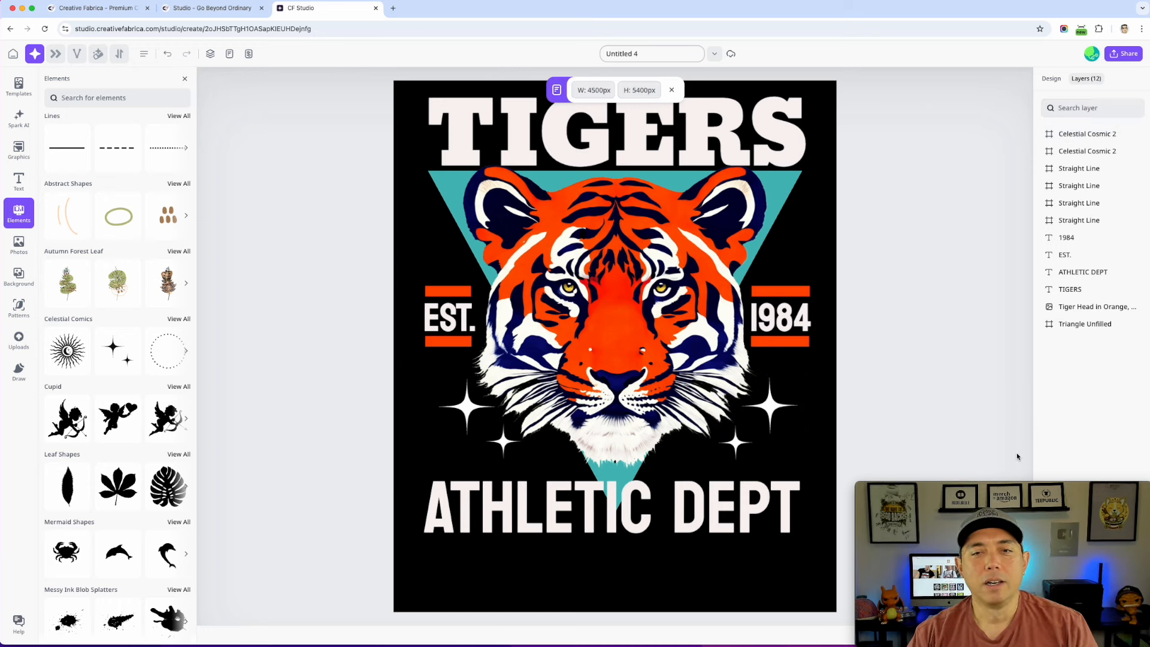
Step: Curve the ATHLETIC DEPT text with the Arc transformation at a bend of -20 and move it up under the tiger's chin
click(728, 508)
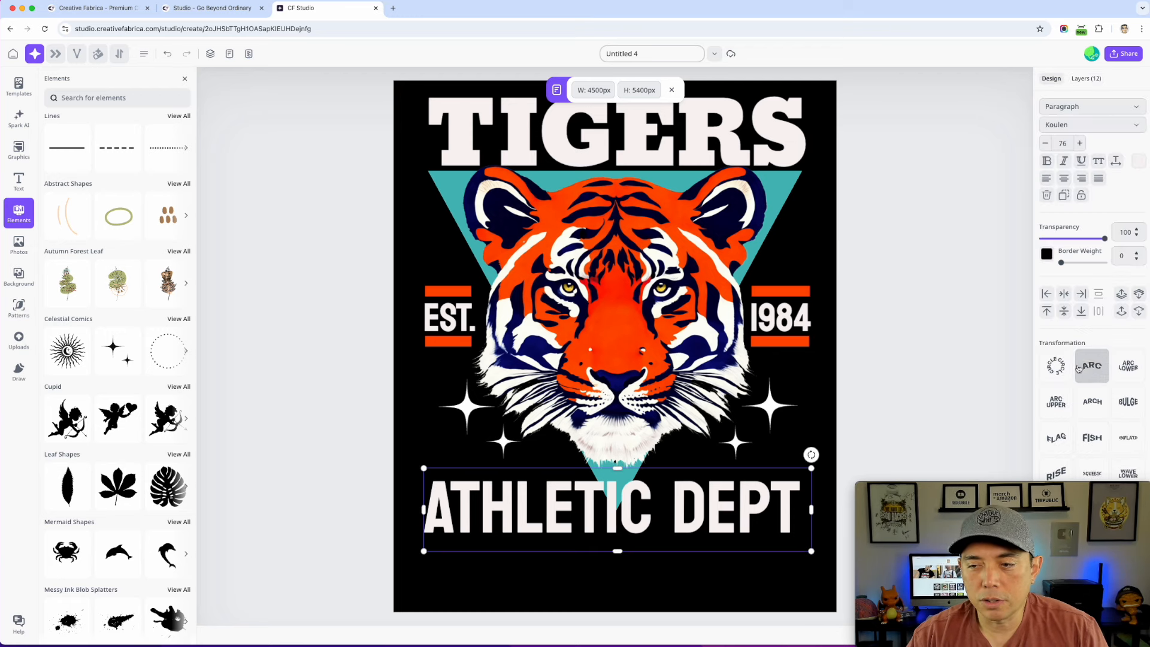
click(1059, 436)
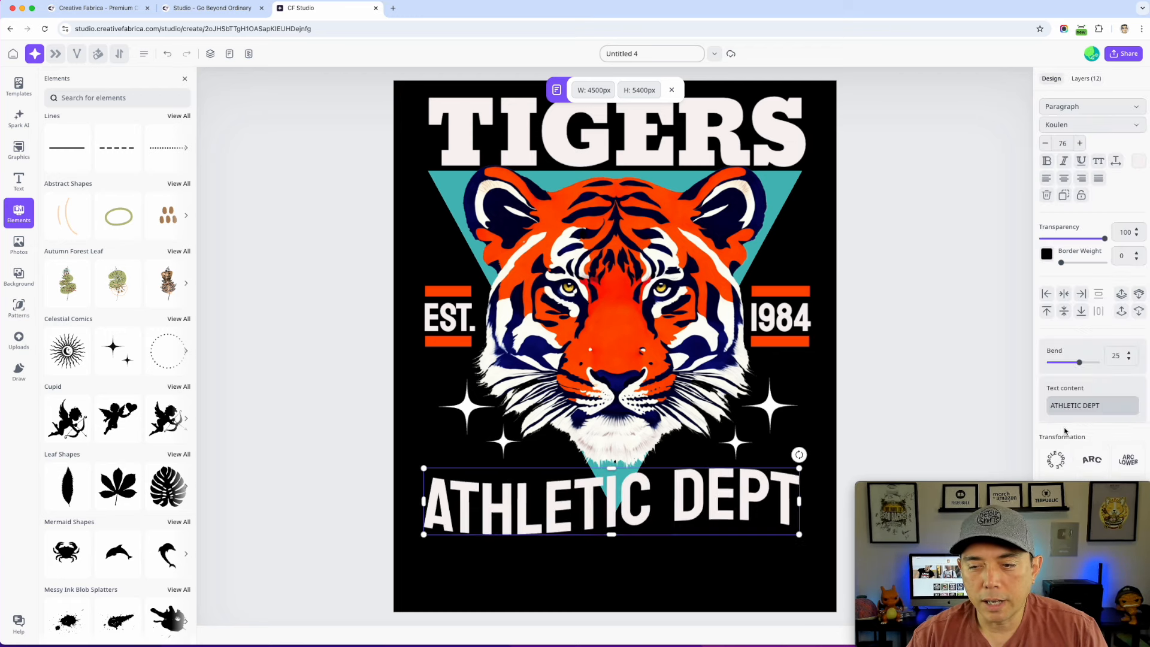
click(1092, 458)
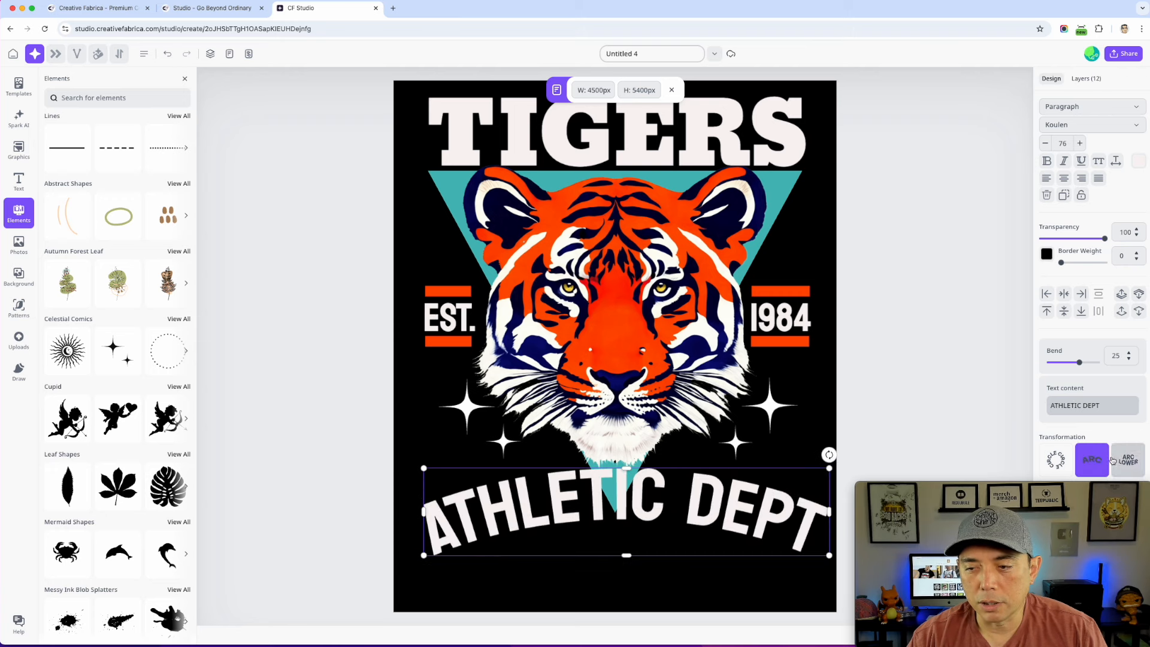
click(1082, 364)
drag(1083, 365, 1069, 364)
drag(771, 501, 763, 482)
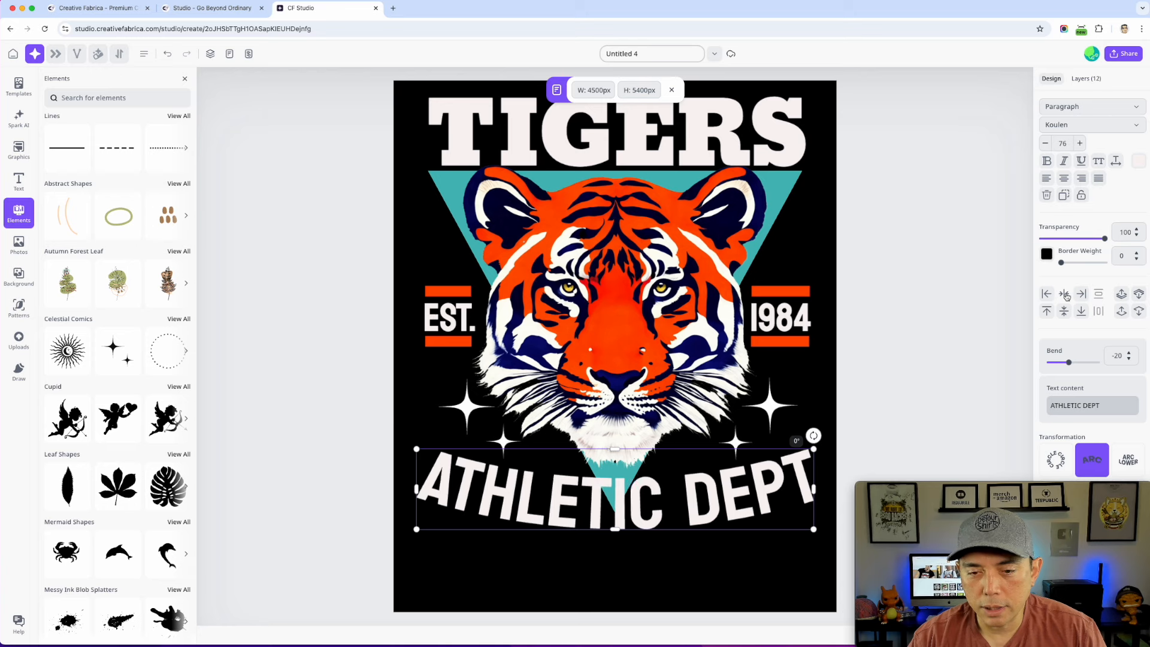
click(962, 267)
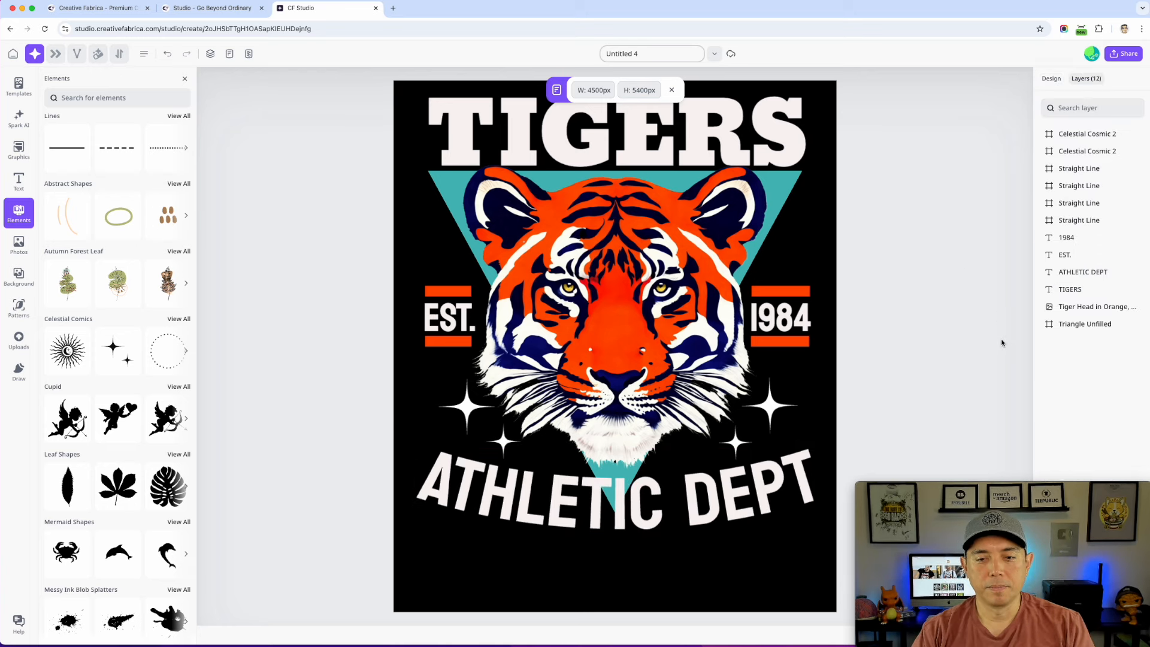
click(672, 92)
Step: Move the TIGERS text slightly up from the tiger's ears and the curved ATHLETIC DEPT text slightly down
mouse_move(1092, 508)
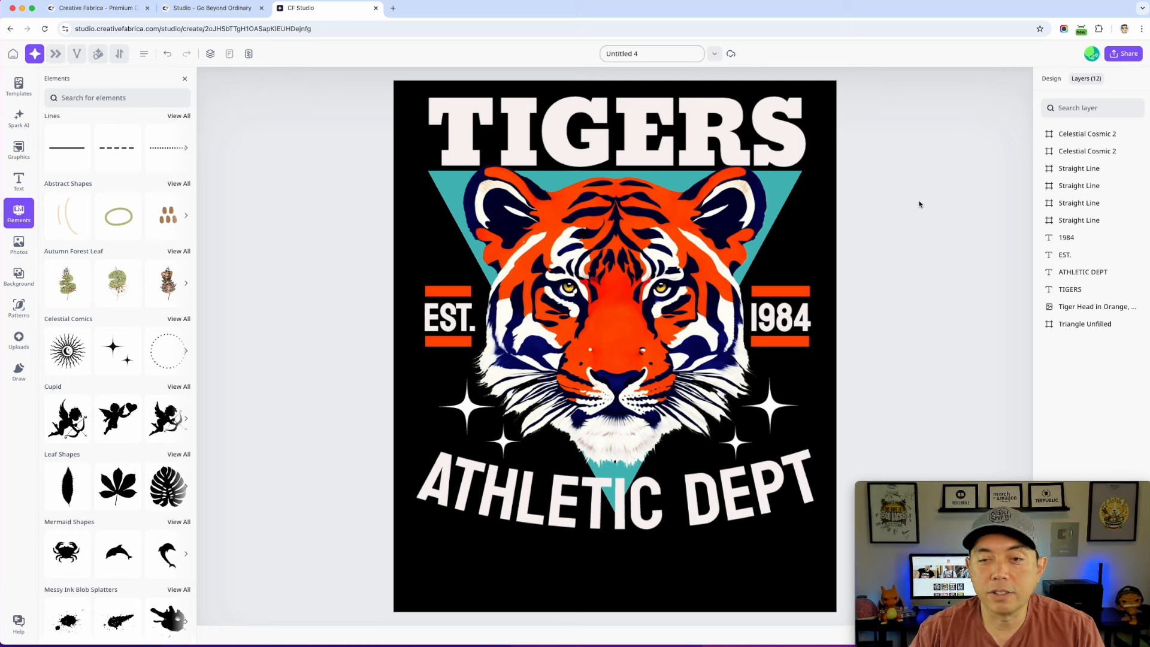
click(653, 107)
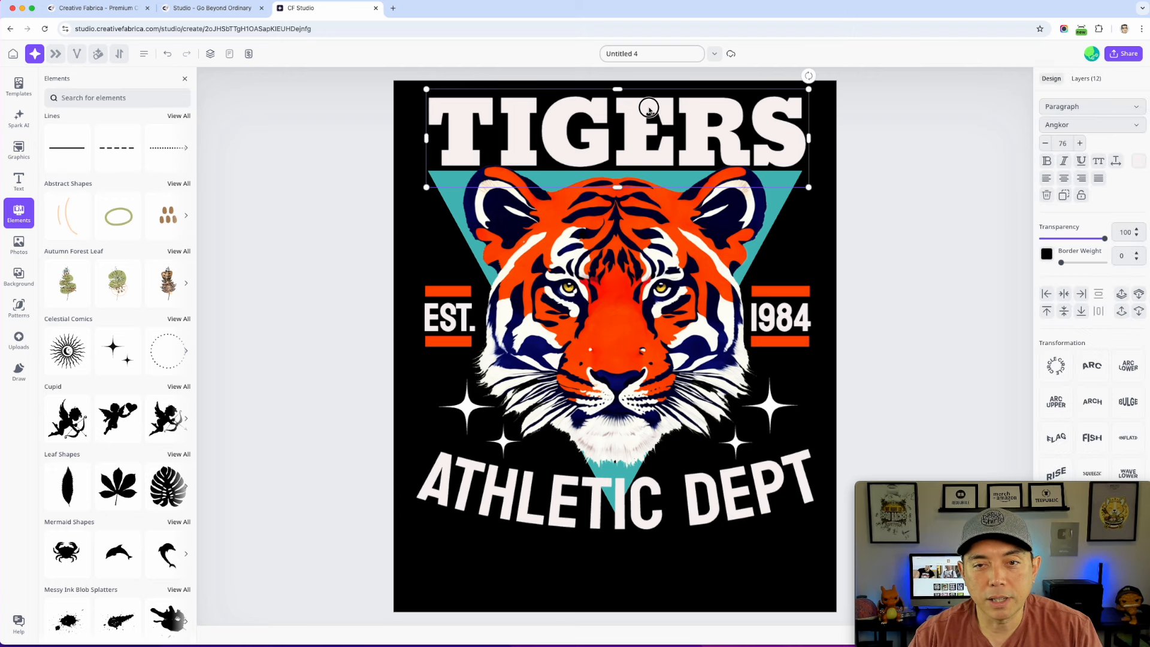
drag(650, 105, 651, 103)
click(955, 174)
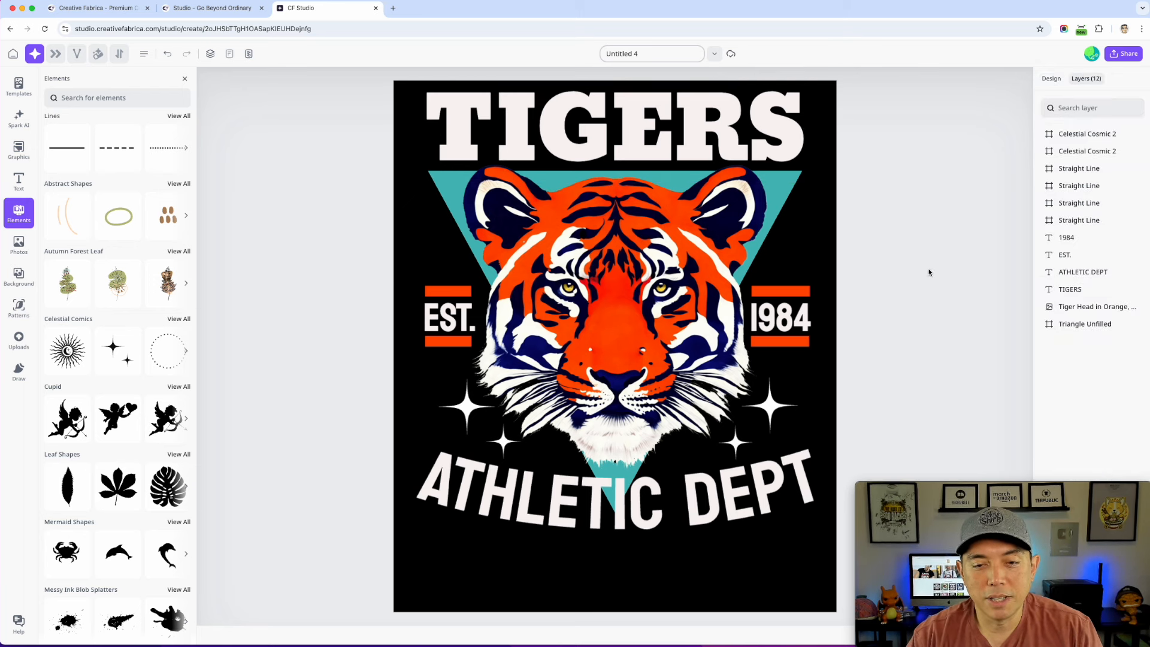
click(640, 505)
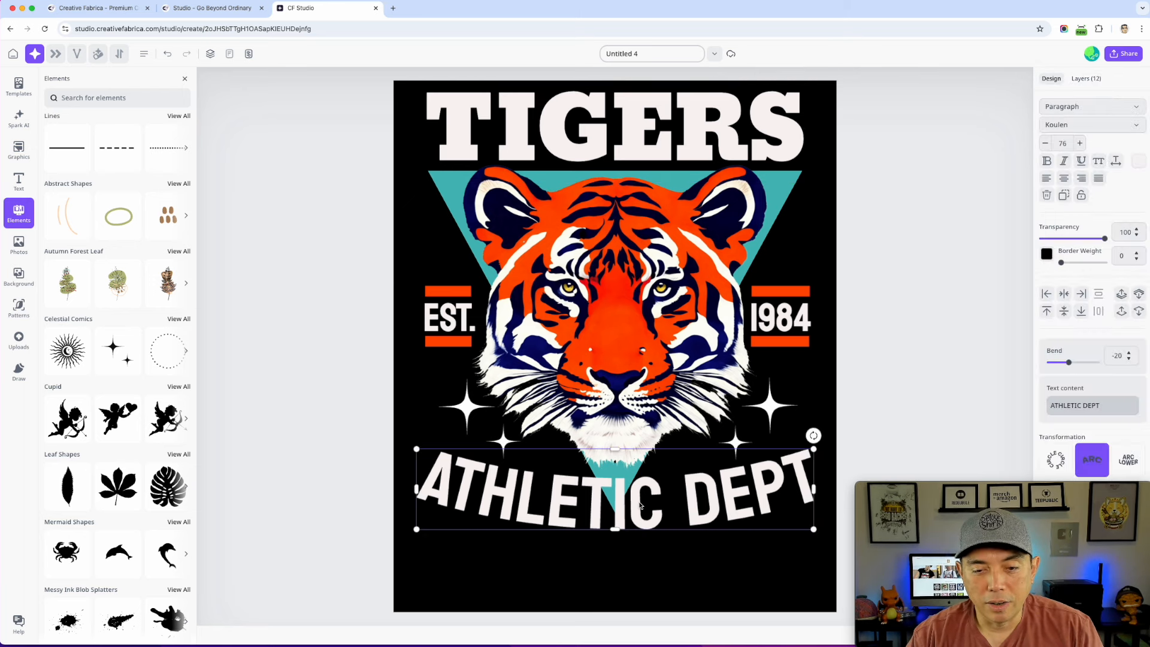
drag(629, 320, 629, 319)
click(875, 256)
Step: Lengthen the orange lines above and below EST. slightly so they match the width of the text
click(468, 292)
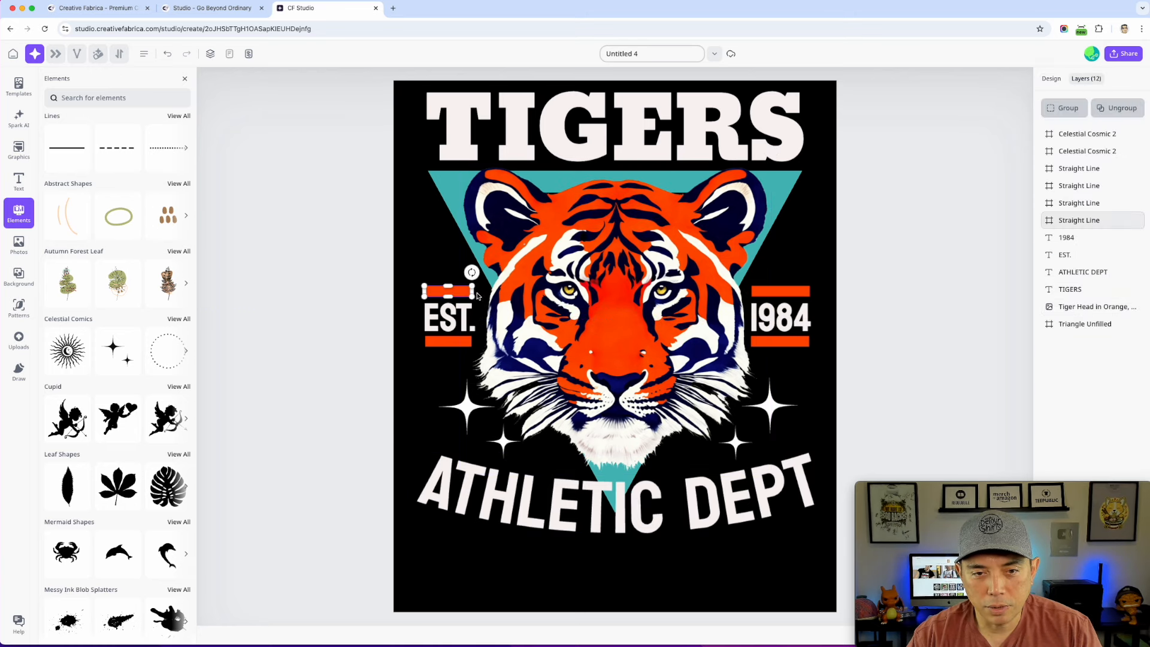
click(471, 342)
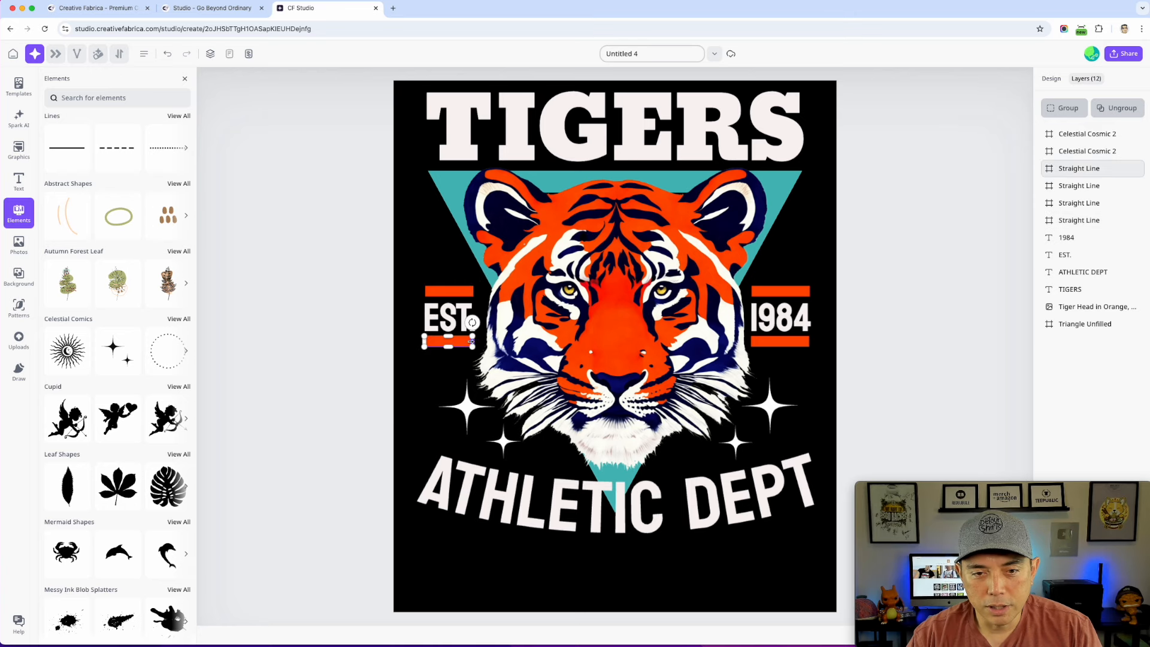
click(969, 219)
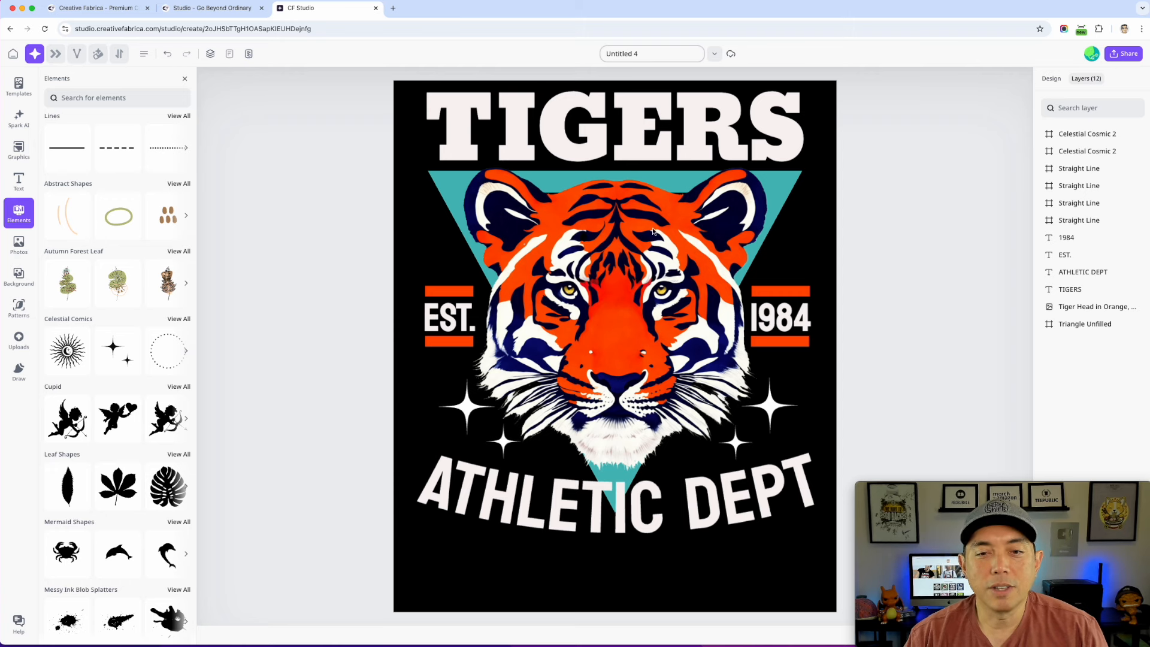
click(461, 296)
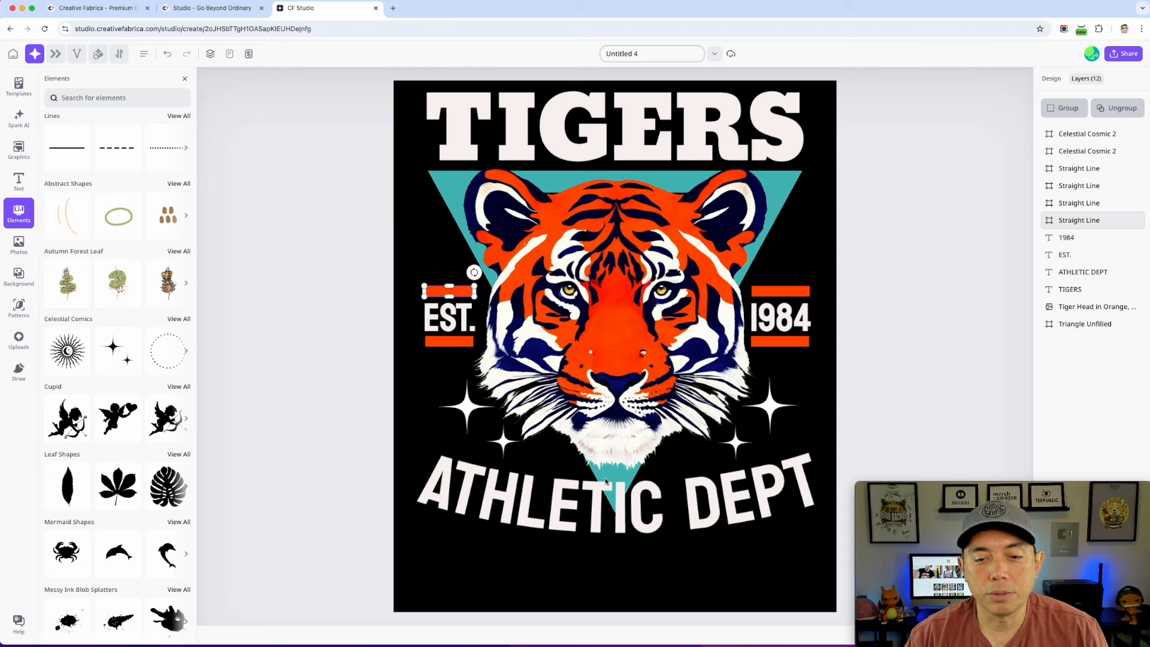
click(777, 476)
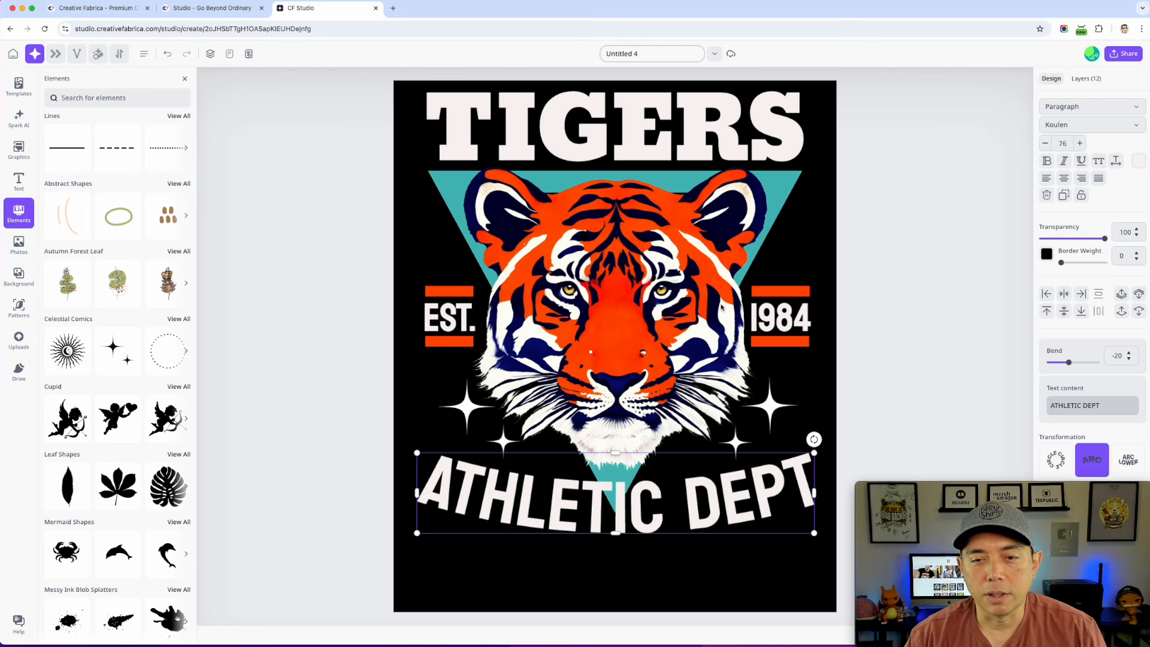
click(878, 159)
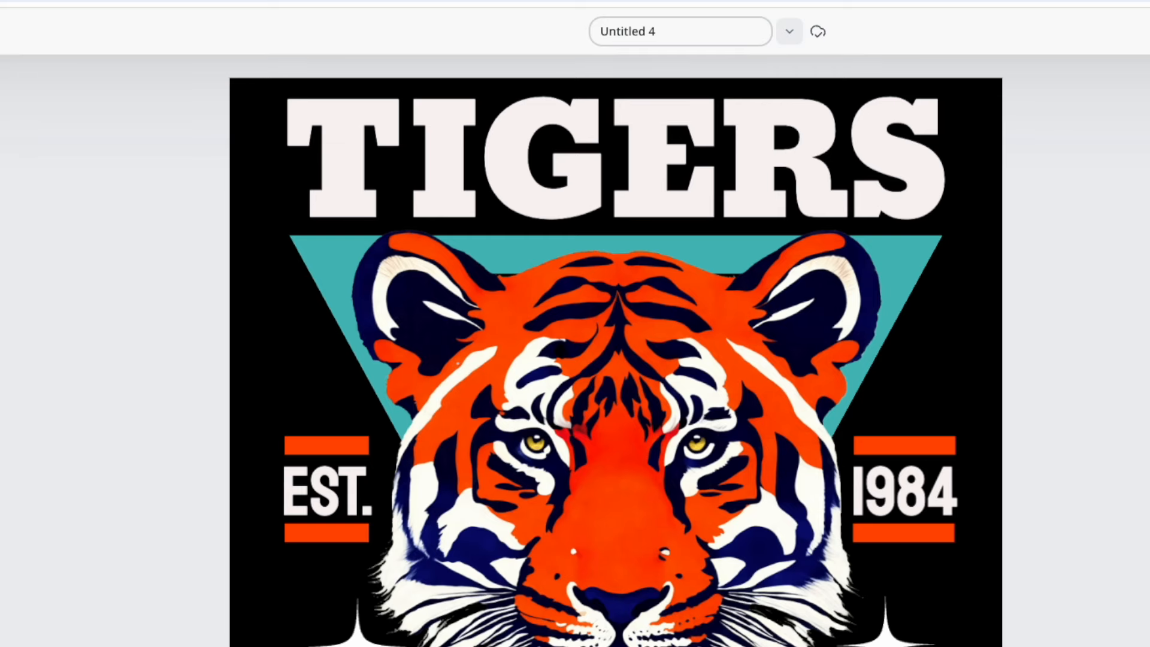
Step: Rename the design as TIGERS ATHL DEPT
click(629, 33)
text(TIGERS A)
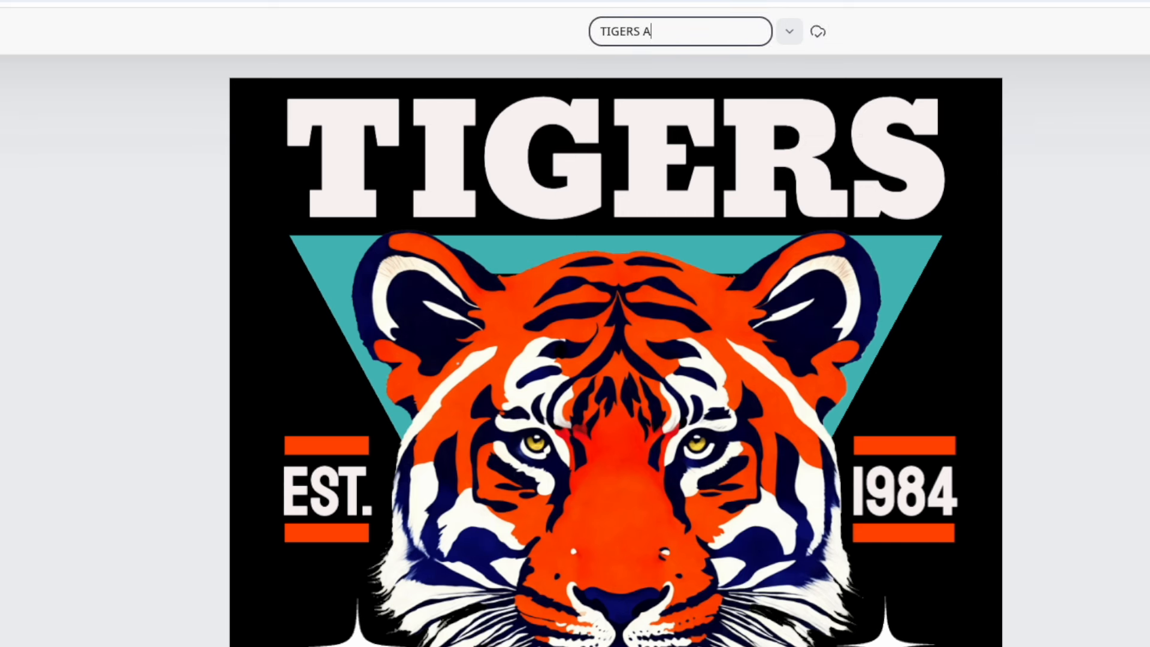
text(L DEPT)
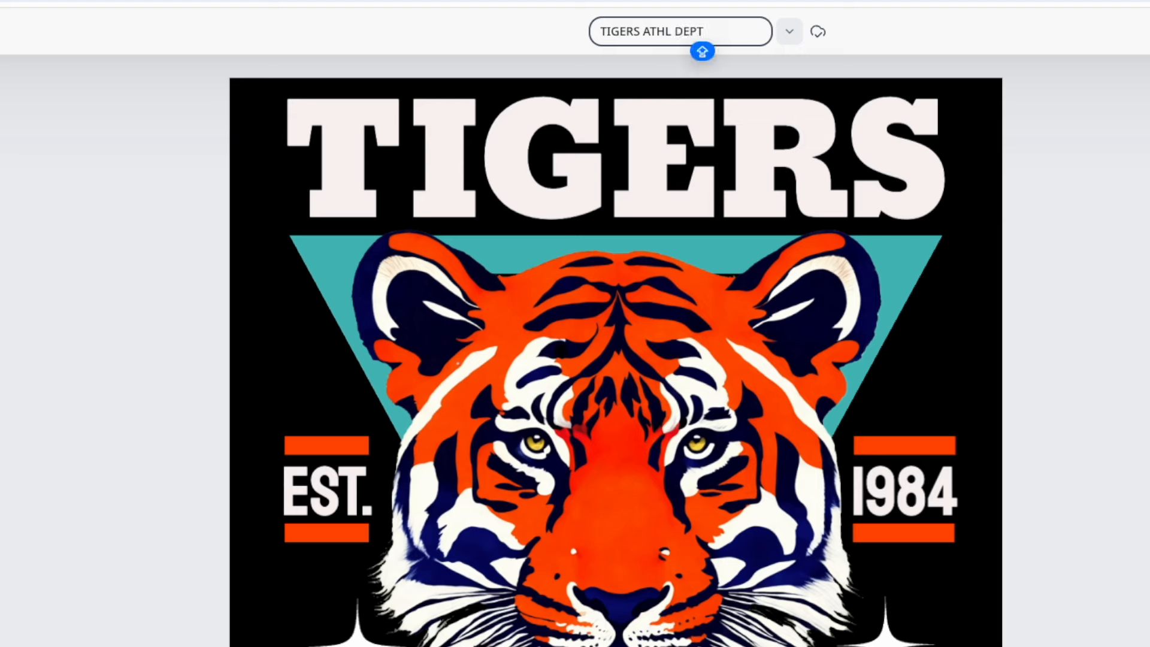
click(1080, 117)
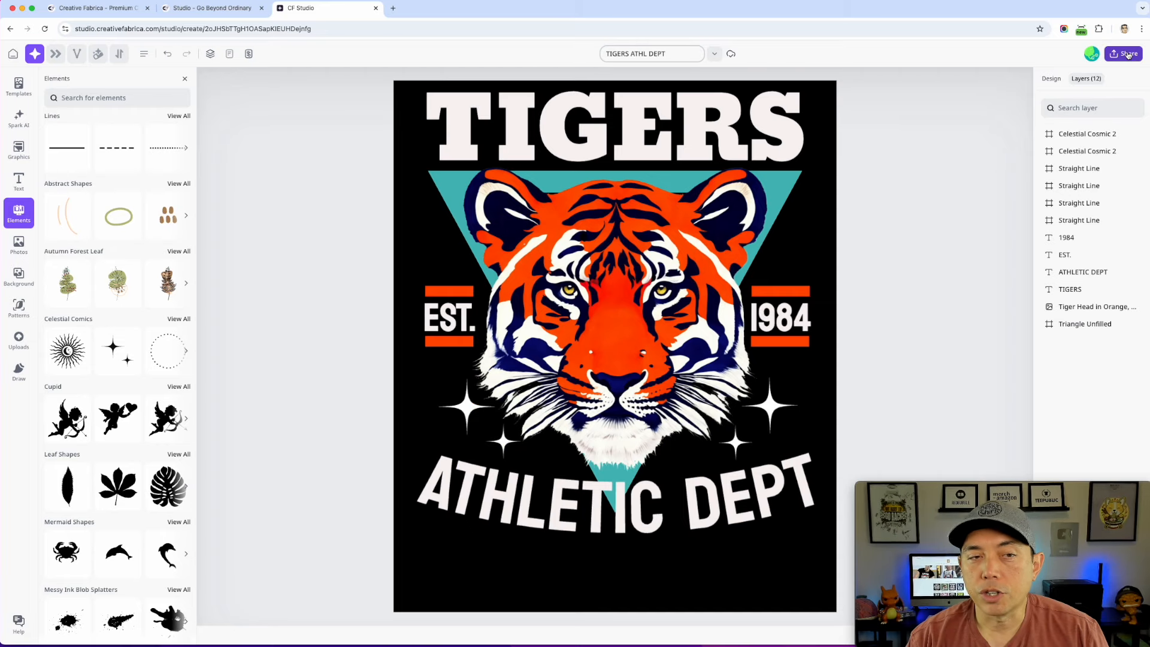
Step: Download the design as a PNG with Remove Background turned on
click(1128, 54)
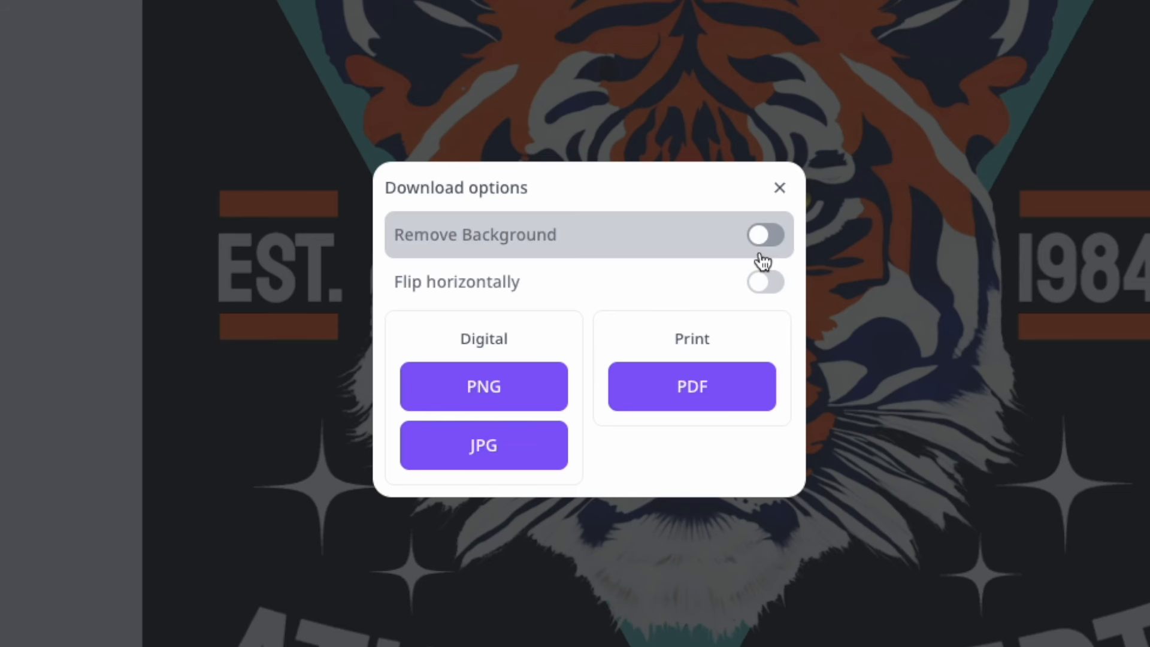
click(779, 239)
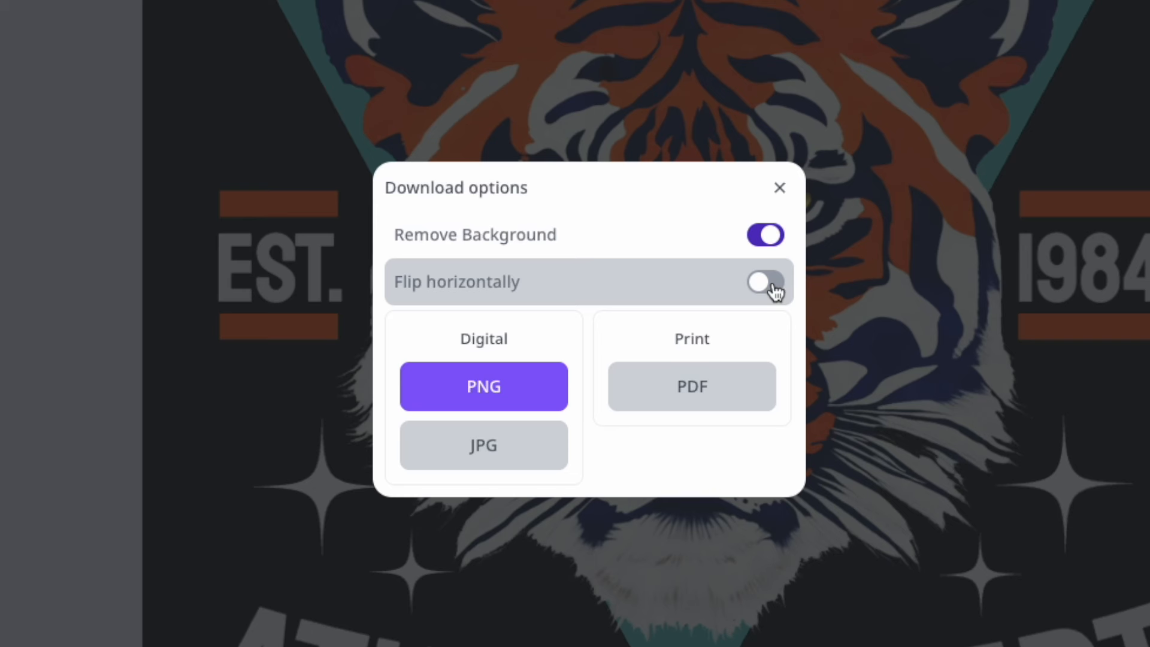
click(506, 386)
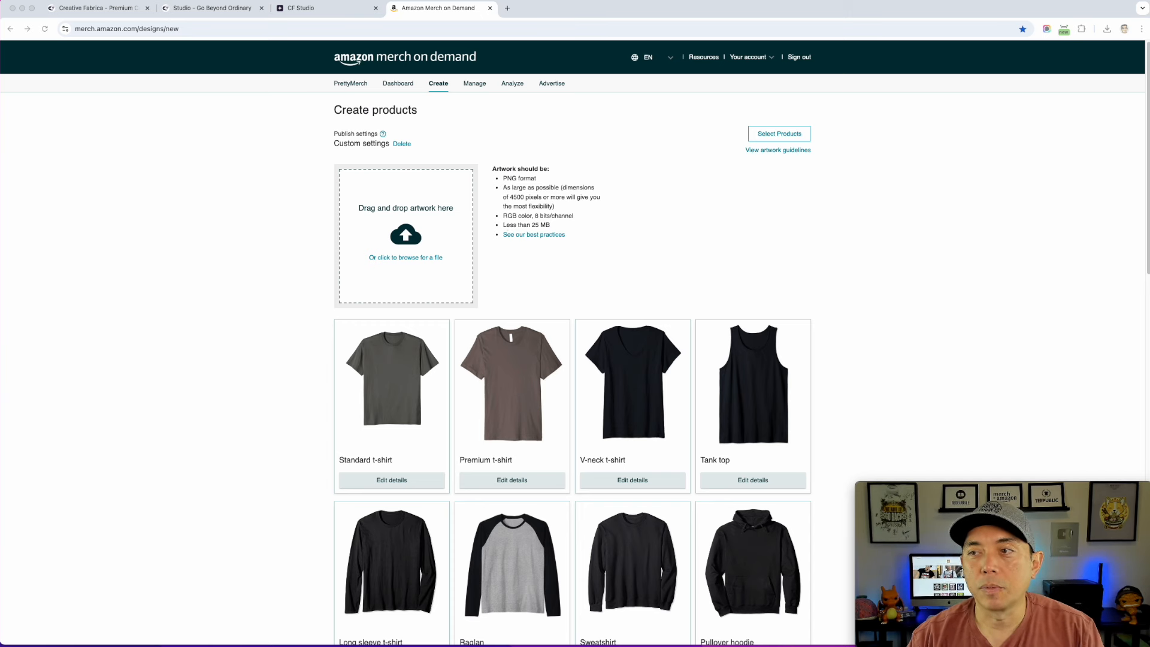
Step: Switch to Amazon Merch on Demand, upload the downloaded tiger PNG as the artwork, and open the Standard t-shirt details
drag(533, 244, 407, 240)
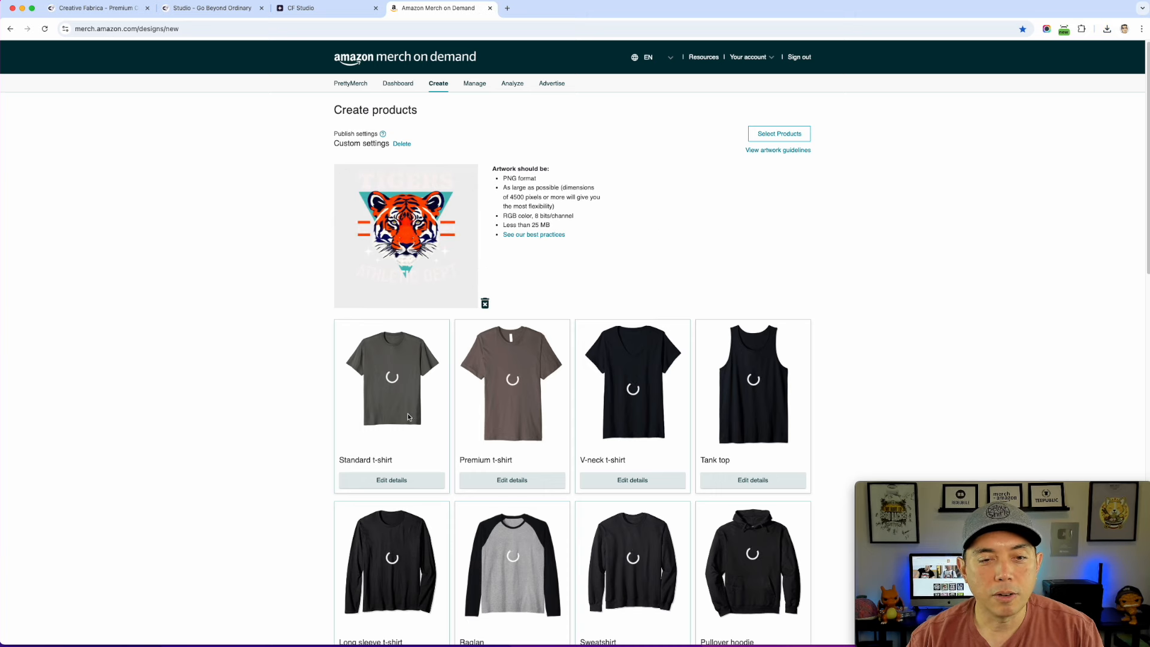
scroll(465, 471, down, 1)
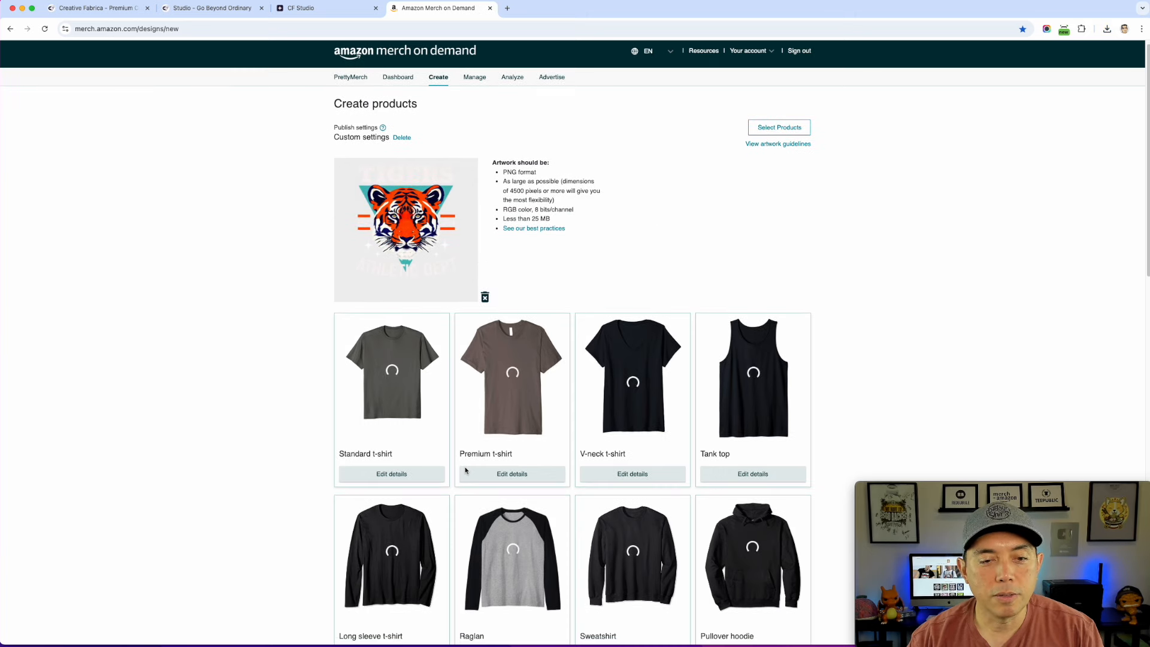
click(417, 479)
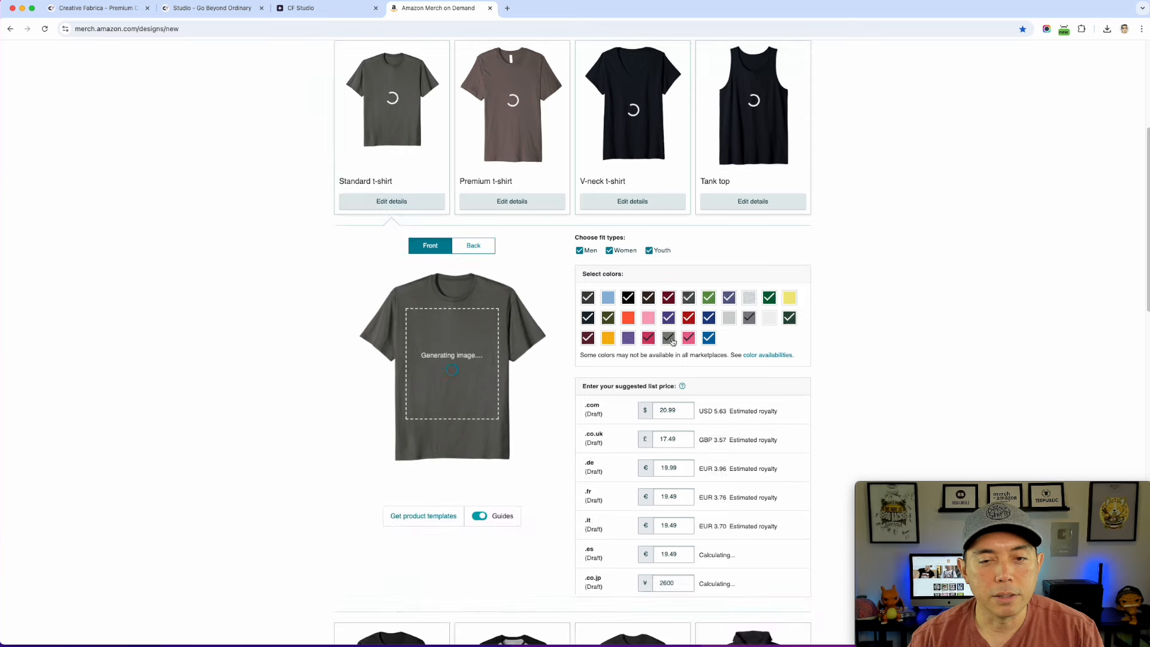
Step: Scale the artwork on the Standard t-shirt to 90% and centre it horizontally in the upper print area
scroll(914, 315, down, 1)
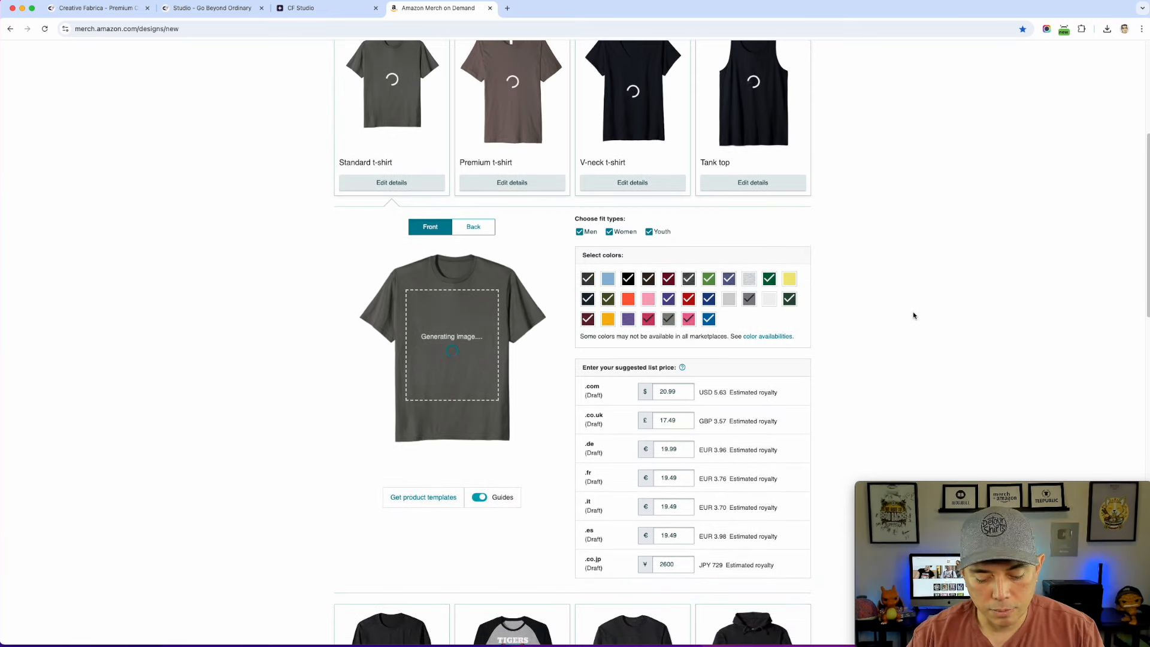
key(super+plus)
key(super+plus)
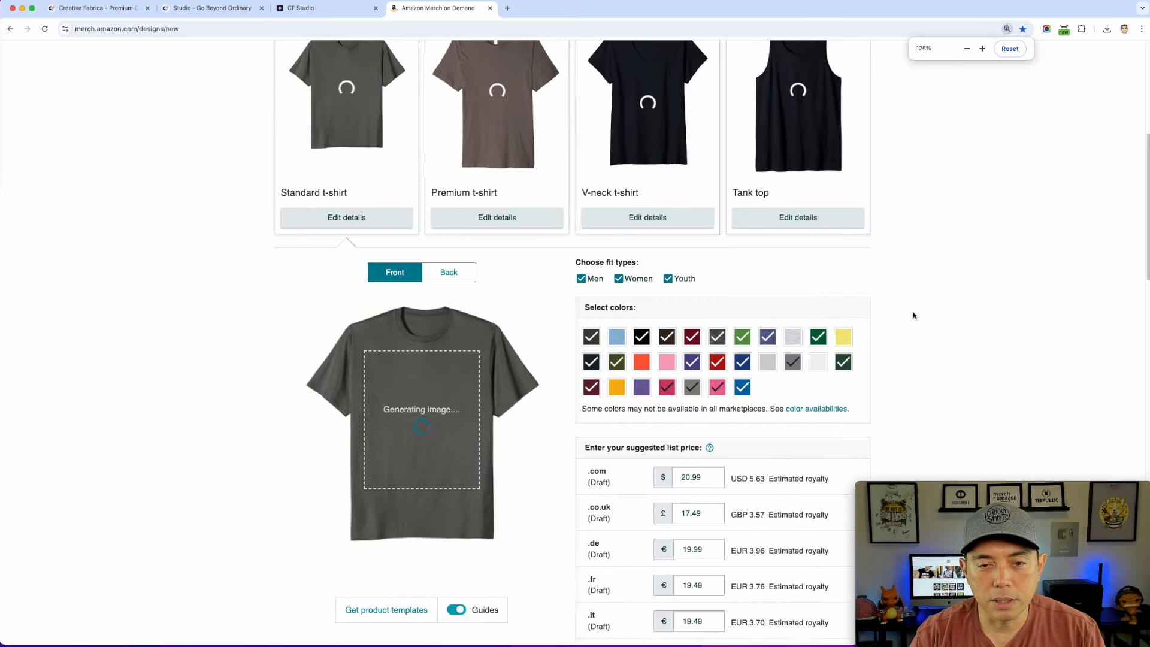
key(super+plus)
scroll(912, 311, down, 5)
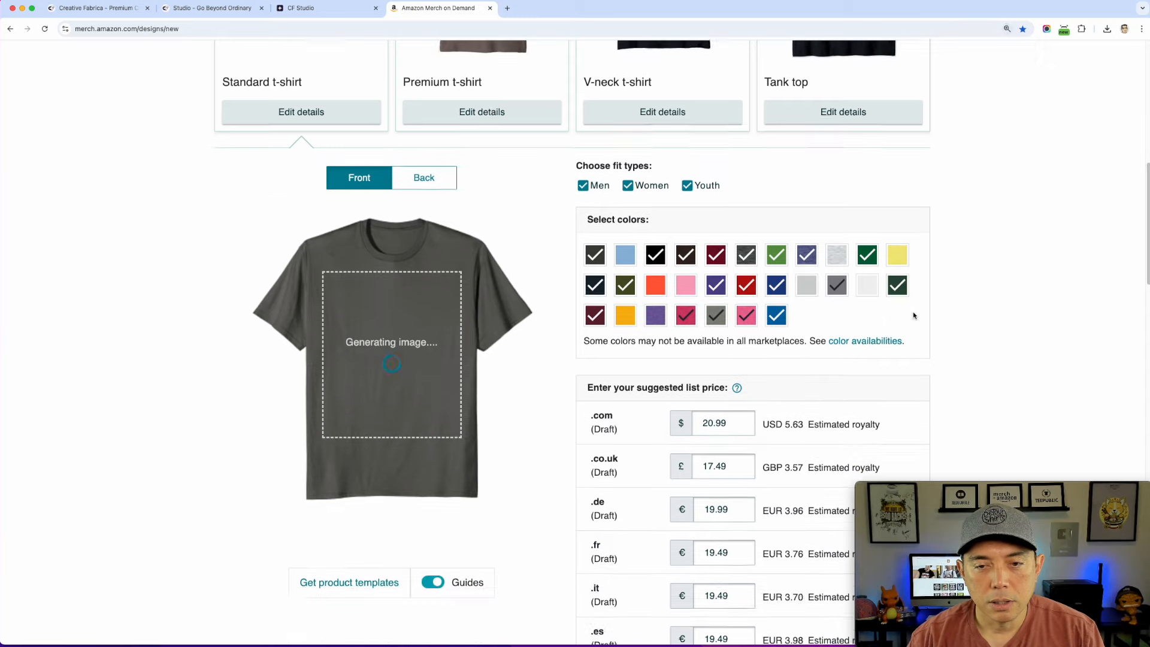
scroll(914, 315, up, 1)
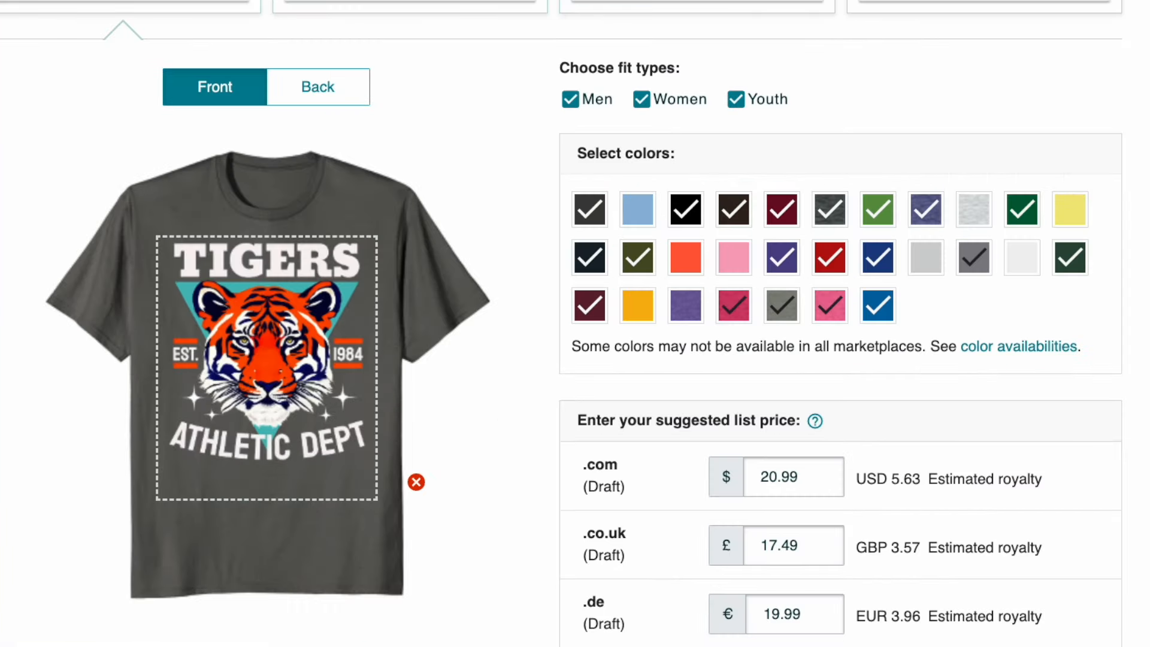
drag(380, 646, 359, 646)
drag(269, 370, 281, 371)
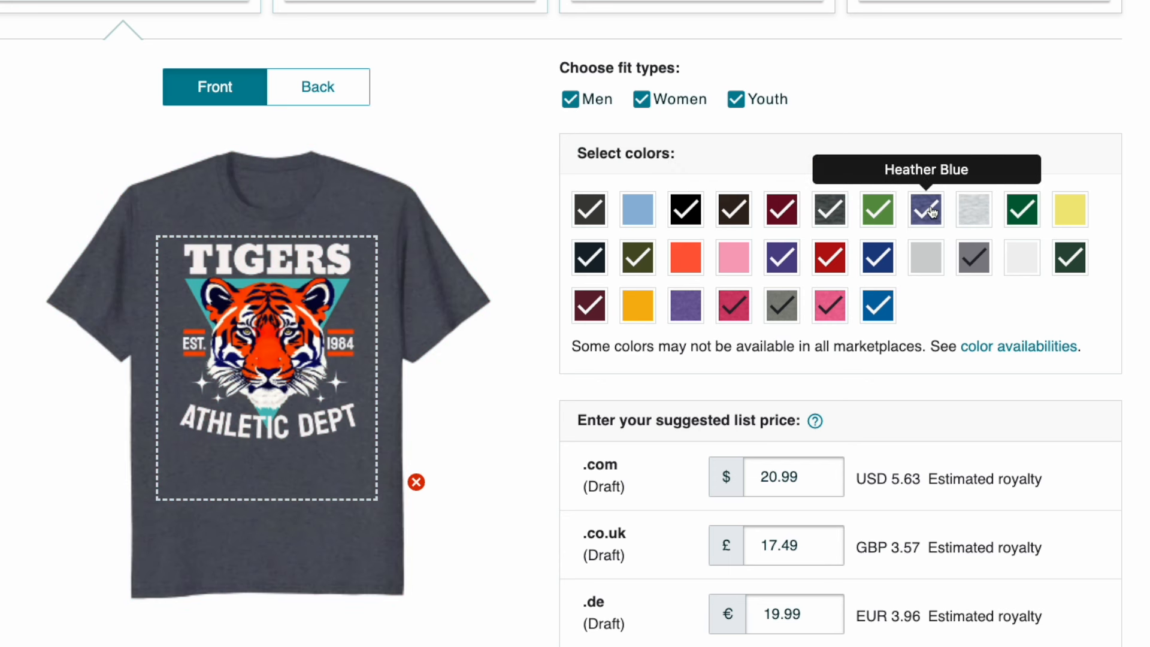
Step: Deselect Grass Green, Pink Heather and the two mid-grey shirt colours for the Standard t-shirt
click(878, 214)
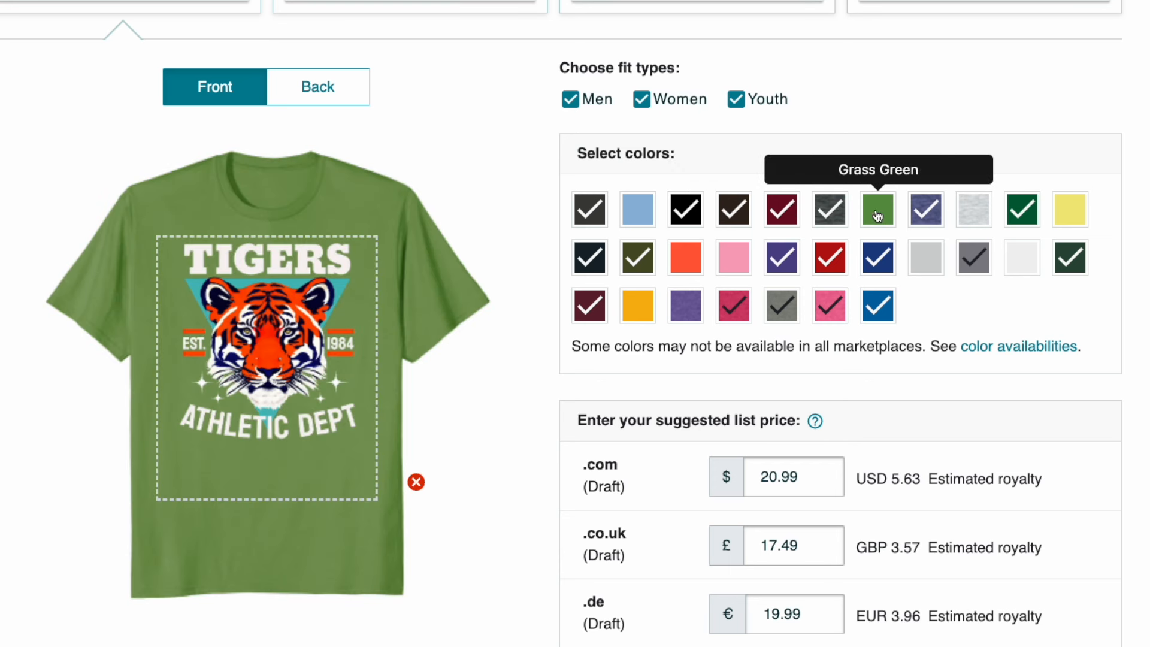
click(826, 316)
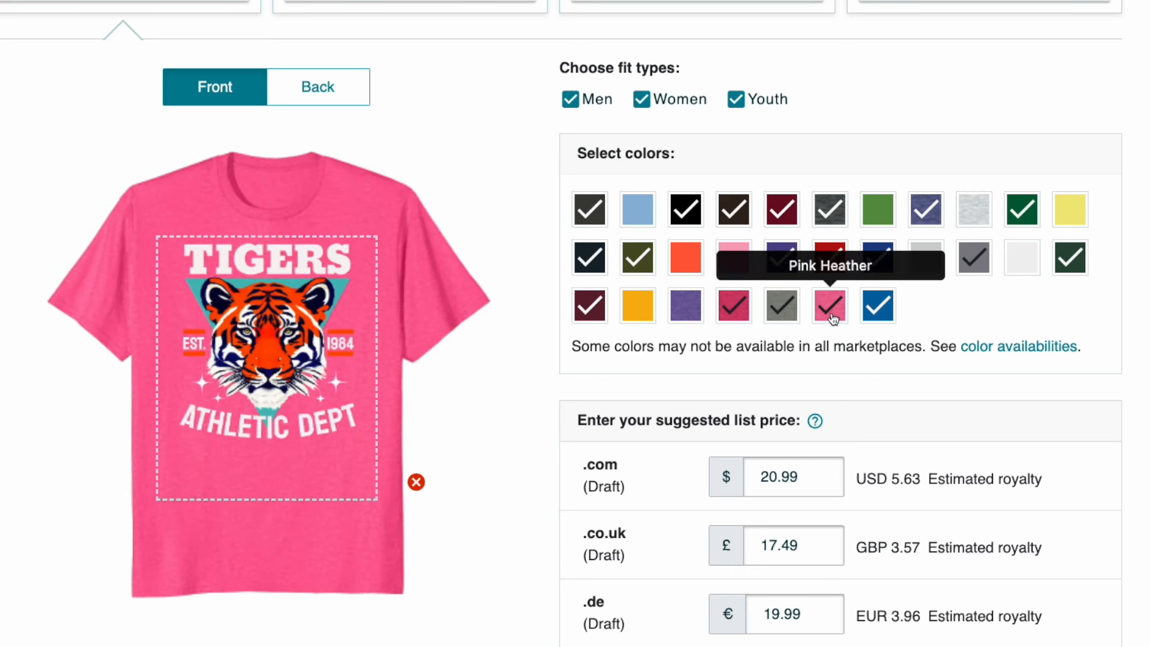
click(783, 310)
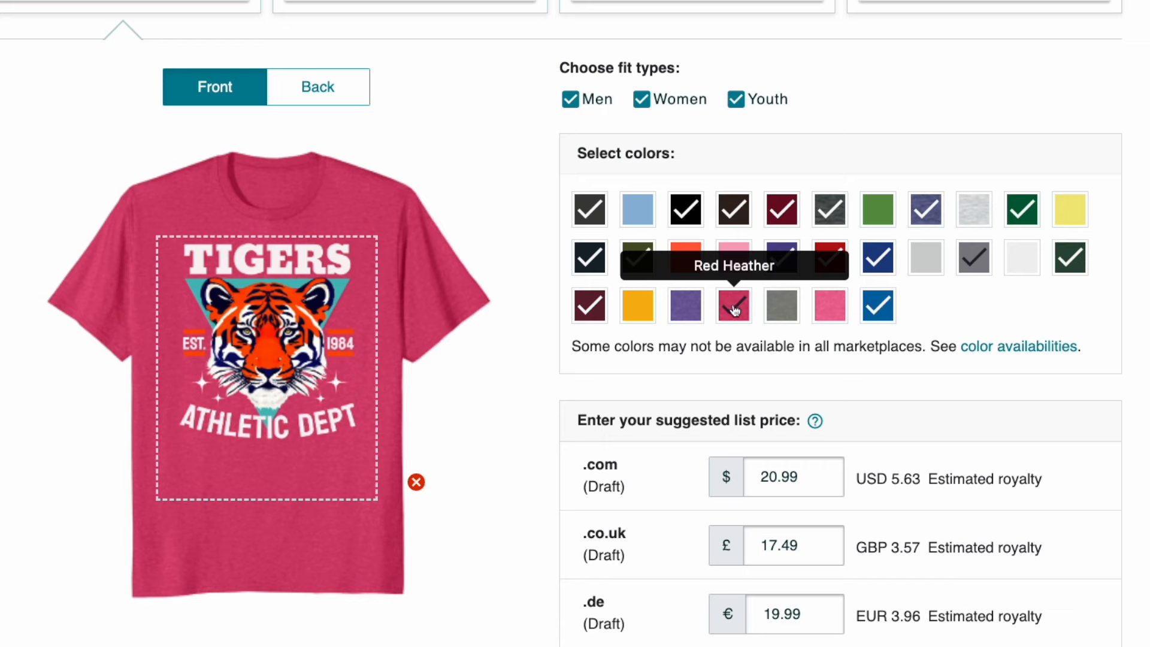
click(970, 264)
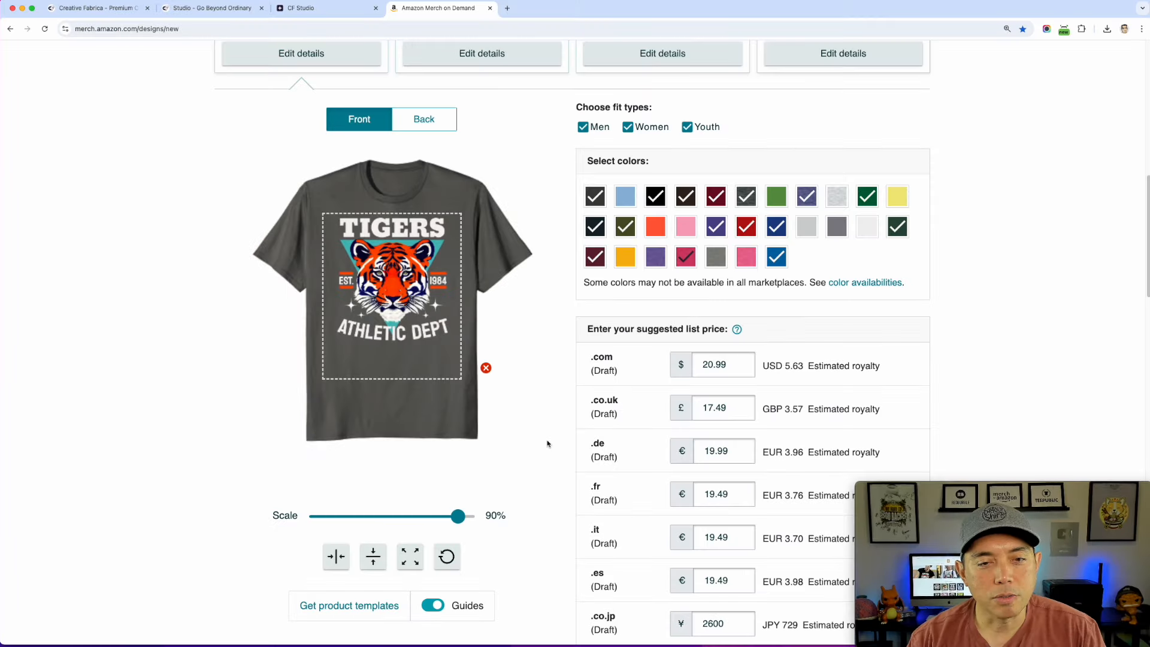
Step: Open the iPhone cases details and set the case background colour to black, 000000
scroll(546, 441, up, 4)
scroll(540, 461, down, 5)
scroll(535, 471, down, 12)
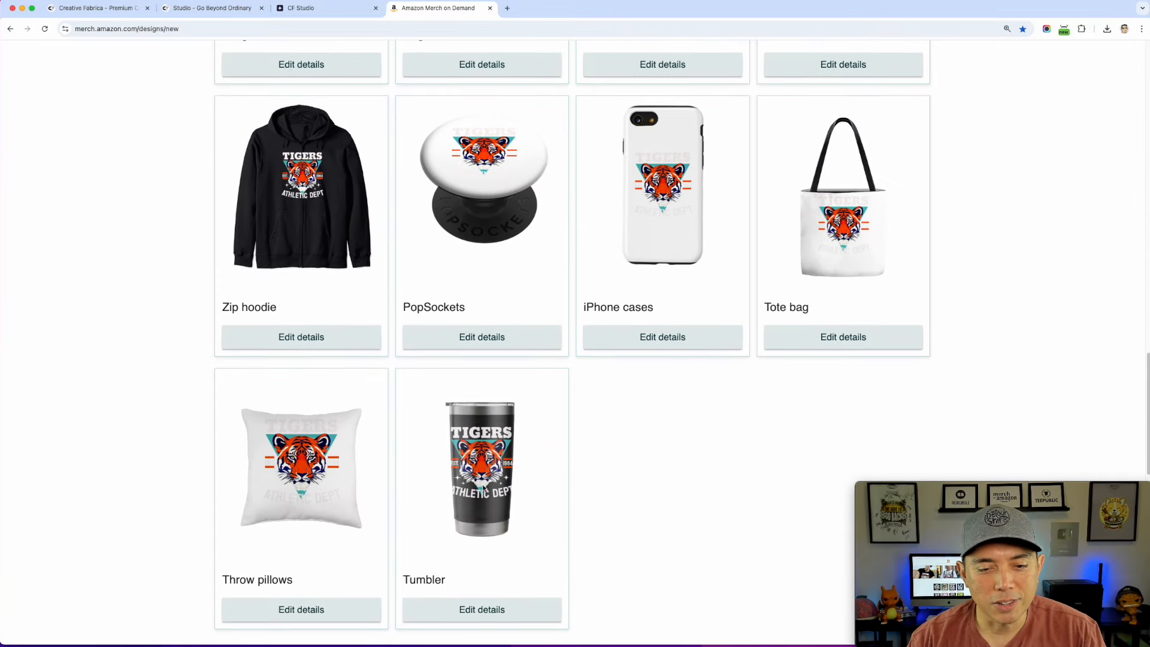
scroll(483, 485, down, 1)
scroll(565, 447, up, 3)
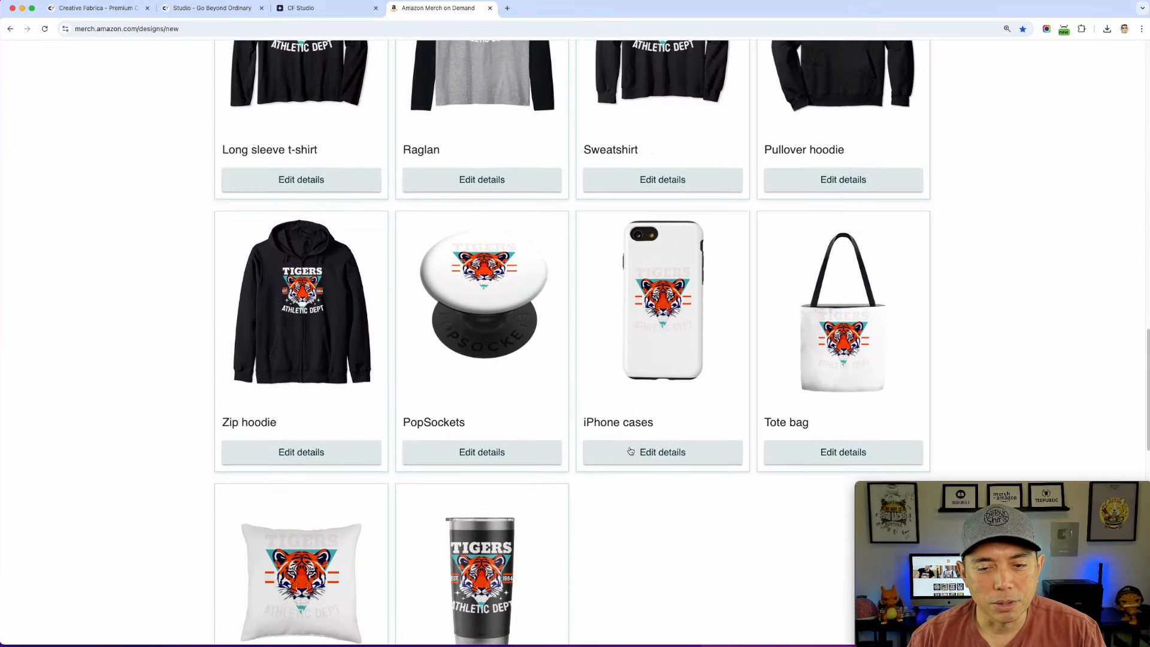
click(665, 452)
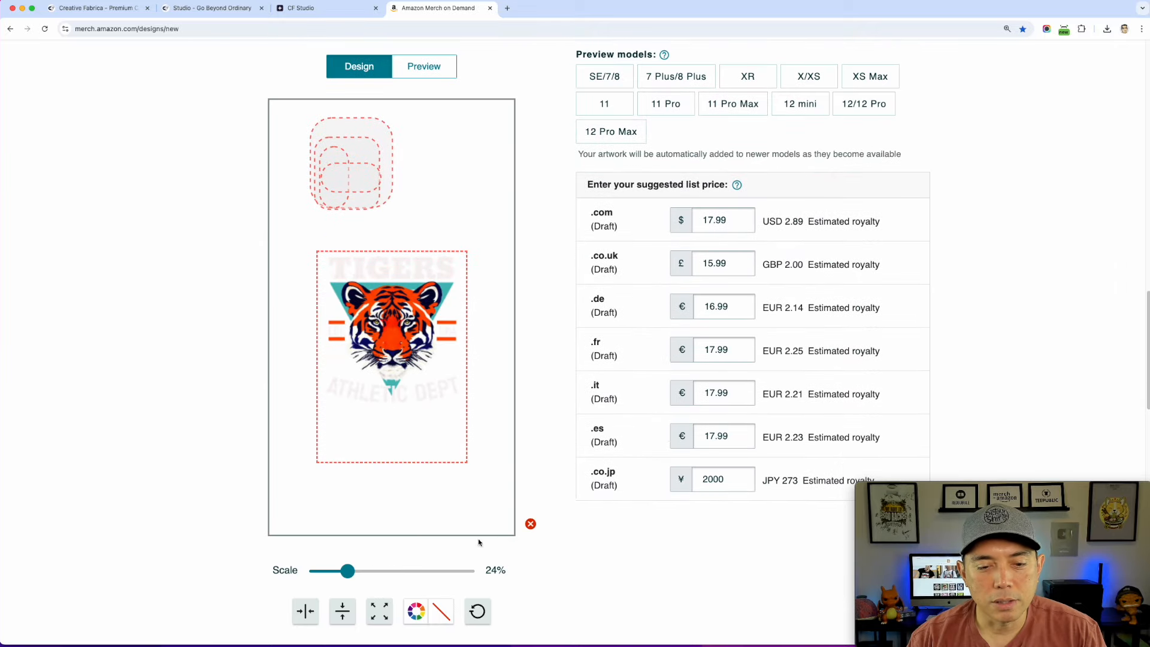
click(415, 611)
click(451, 580)
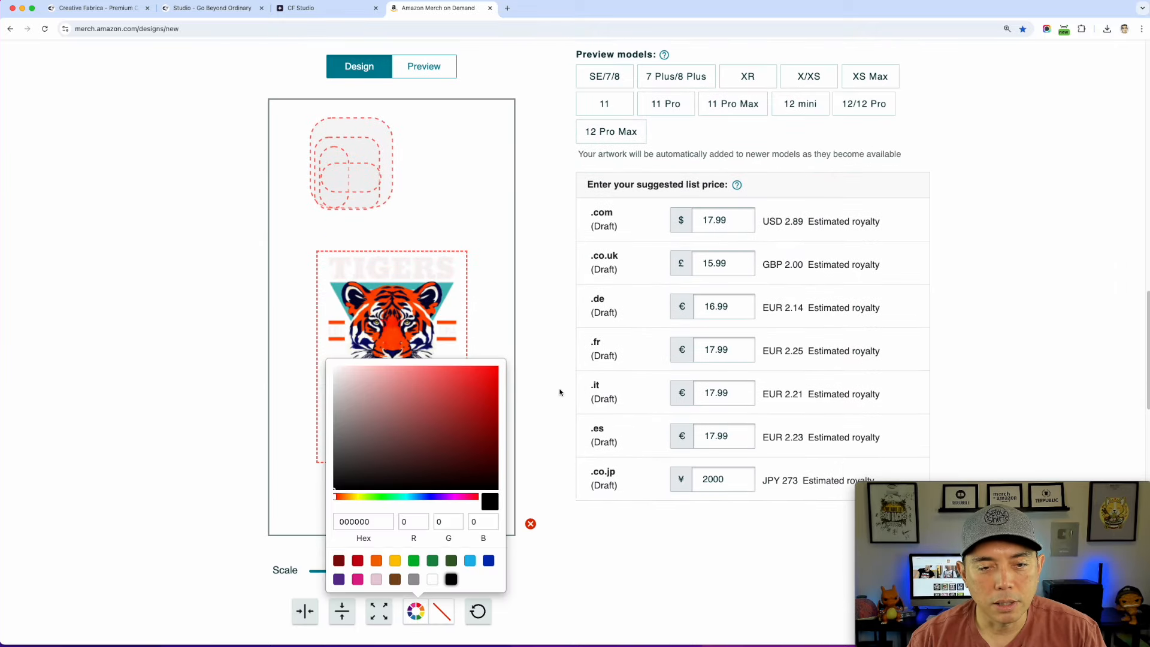
Step: Move the tiger artwork lower on the iPhone case, below the camera cutout area, and check the product preview
scroll(563, 398, up, 6)
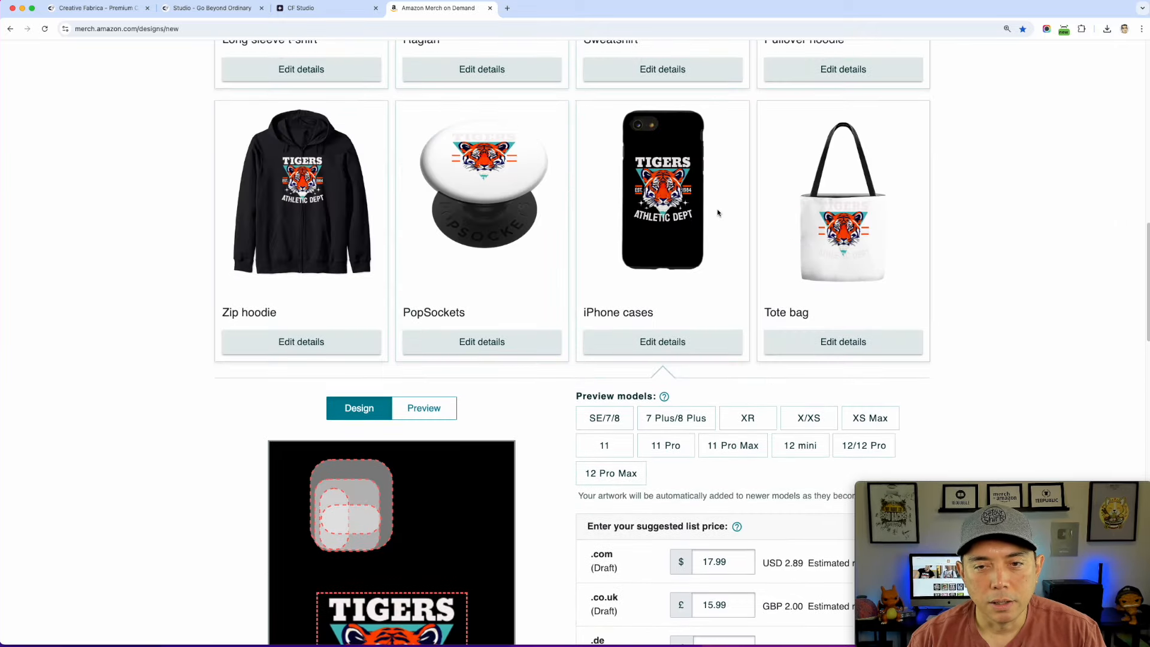
scroll(659, 240, down, 7)
click(428, 216)
drag(428, 216, 414, 249)
scroll(686, 416, up, 7)
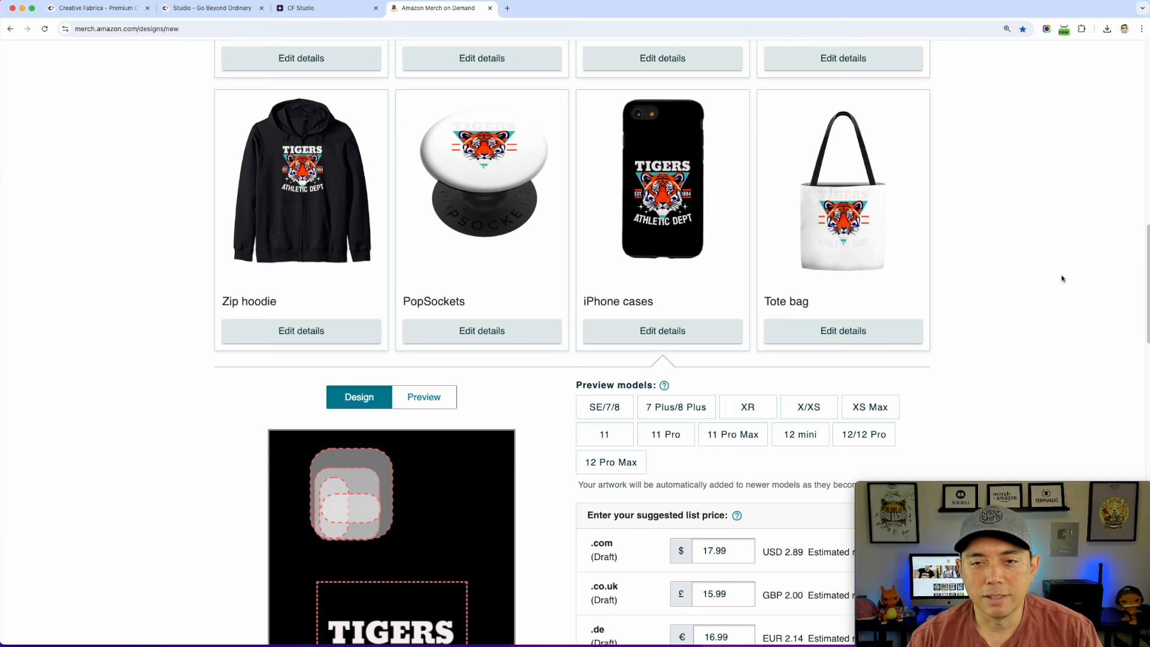
scroll(614, 275, down, 1)
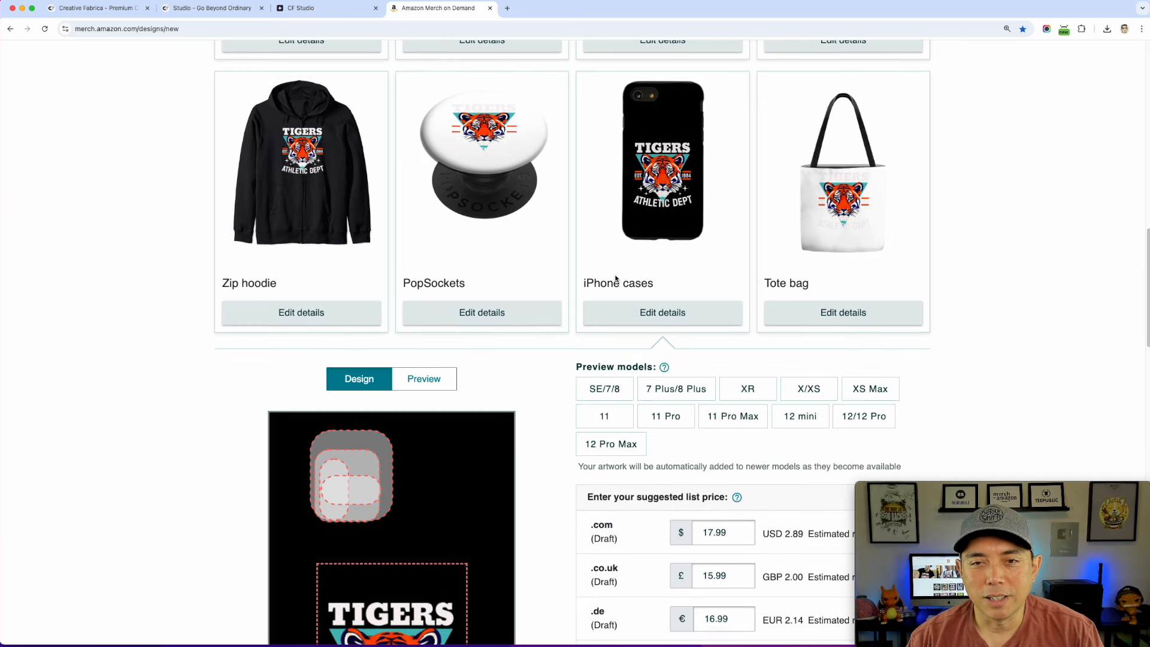
Step: Set the tote bag's background colour to black, 000000, and move the tiger artwork lower so it sits around the middle of the print area
click(847, 314)
click(416, 558)
click(452, 526)
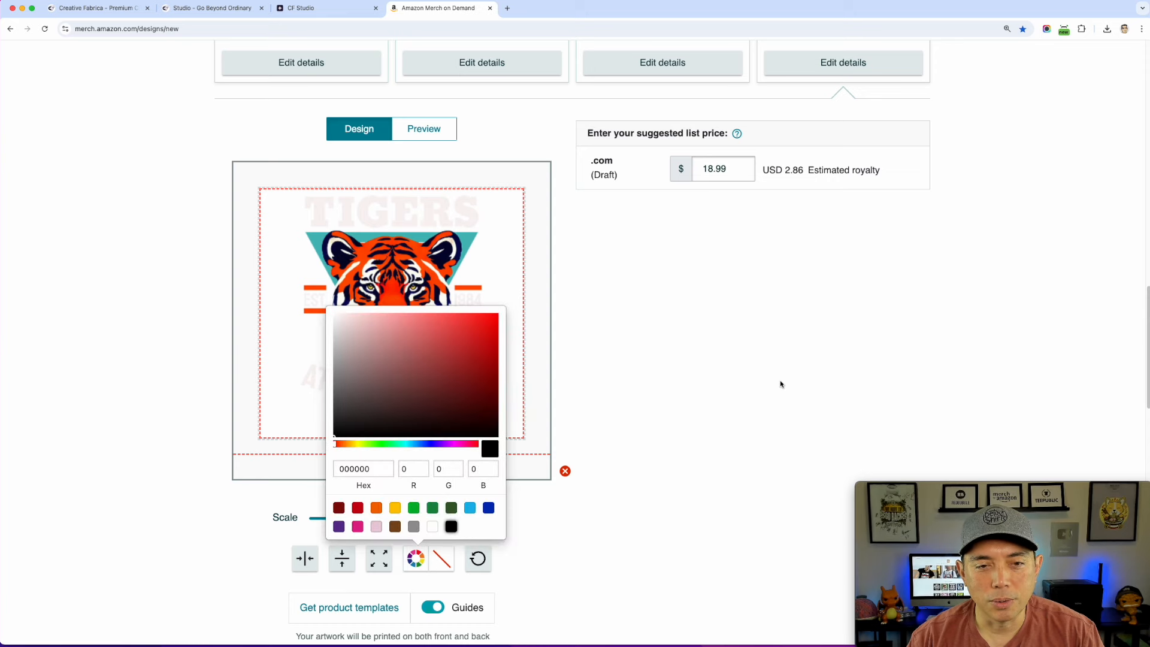
click(330, 206)
drag(391, 231, 389, 260)
scroll(839, 364, up, 3)
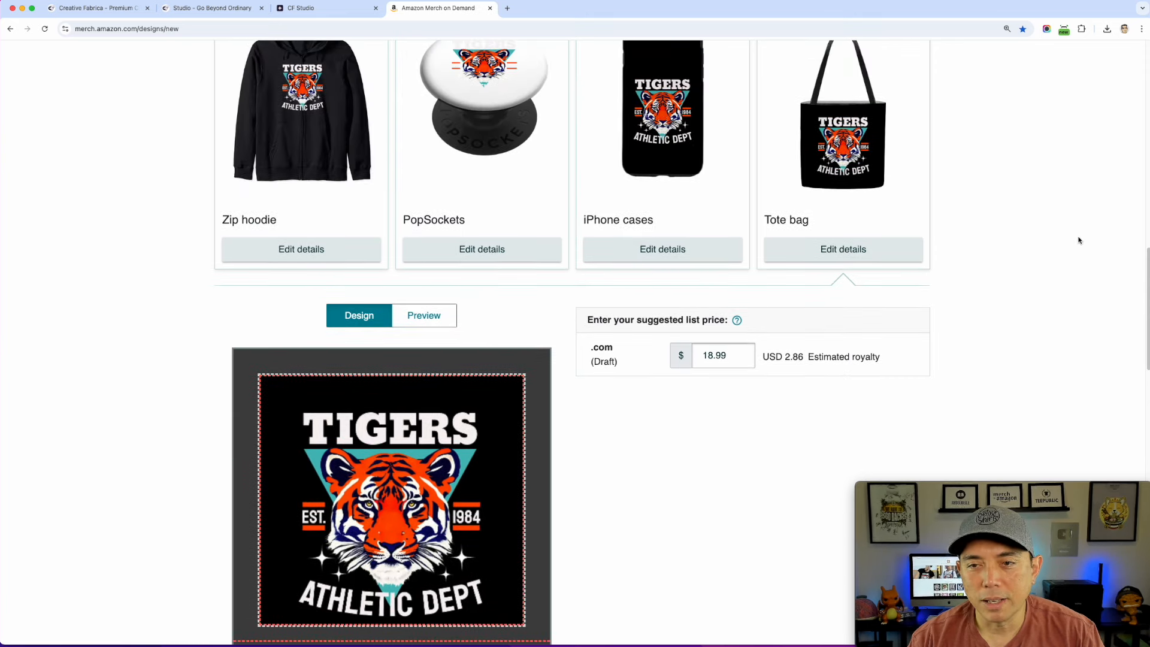
Step: Open the Pullover hoodie details, move the artwork slightly lower on the chest, and turn off the guides to check the placement
scroll(916, 326, up, 4)
scroll(826, 342, up, 3)
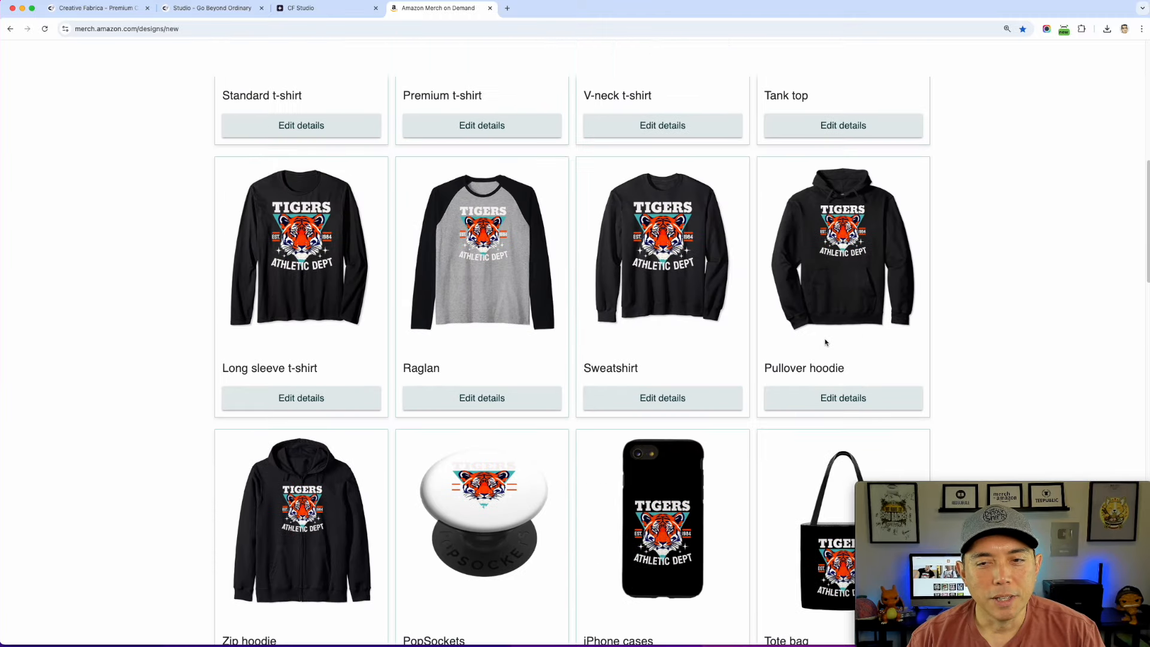
scroll(824, 339, down, 1)
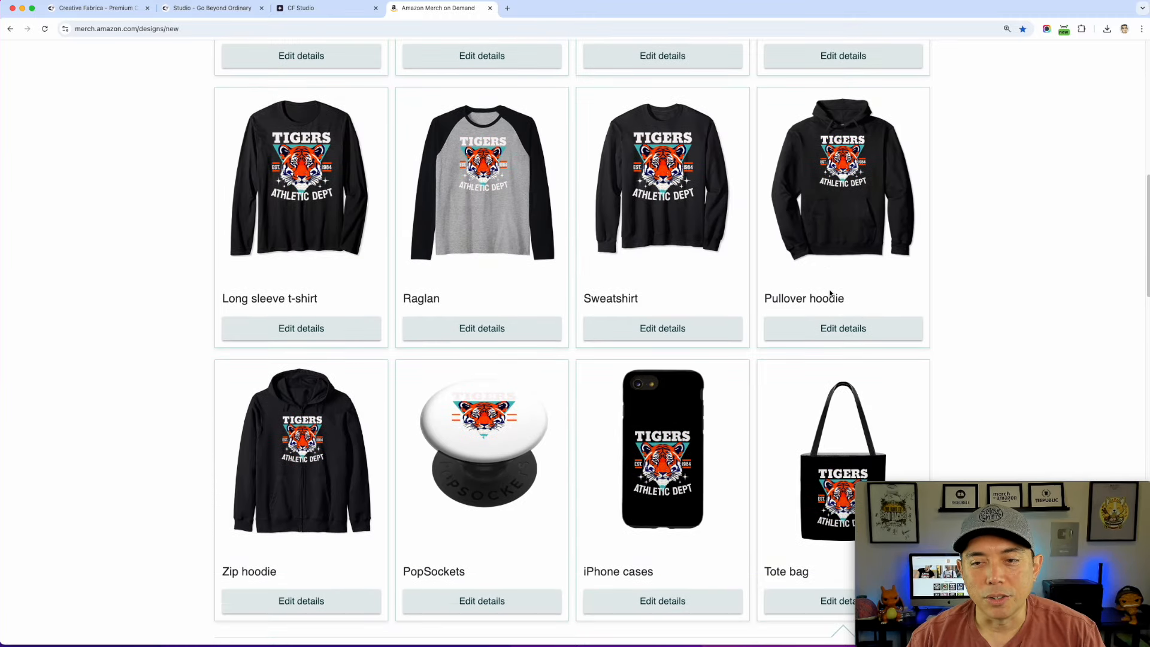
click(839, 325)
scroll(461, 397, down, 3)
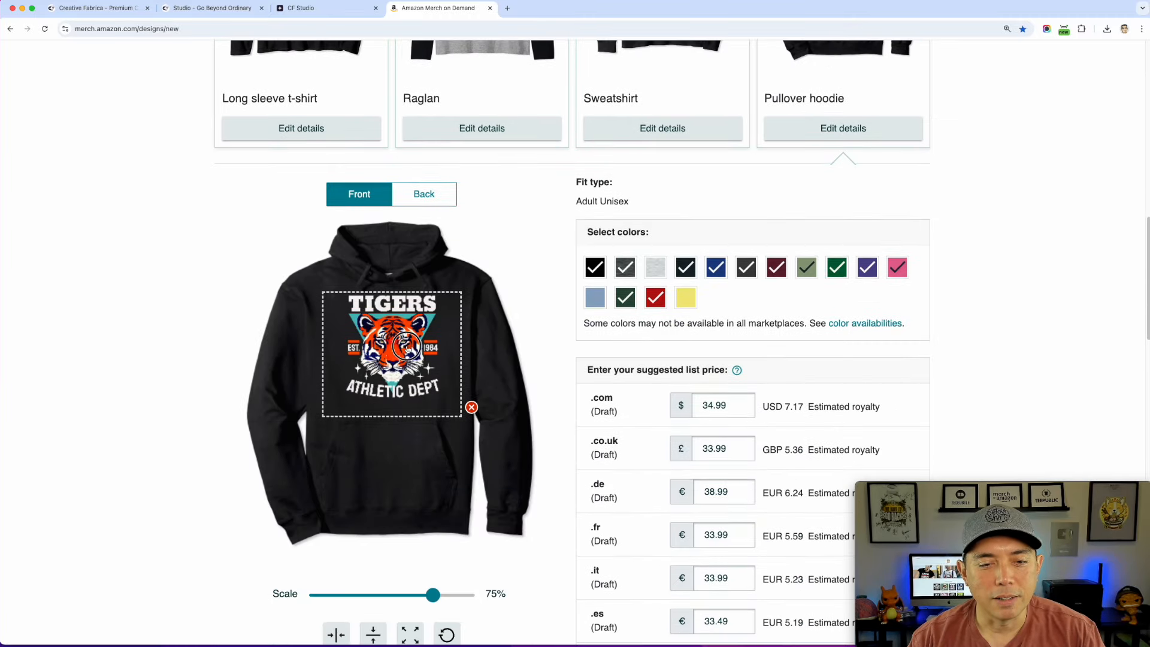
scroll(482, 529, down, 2)
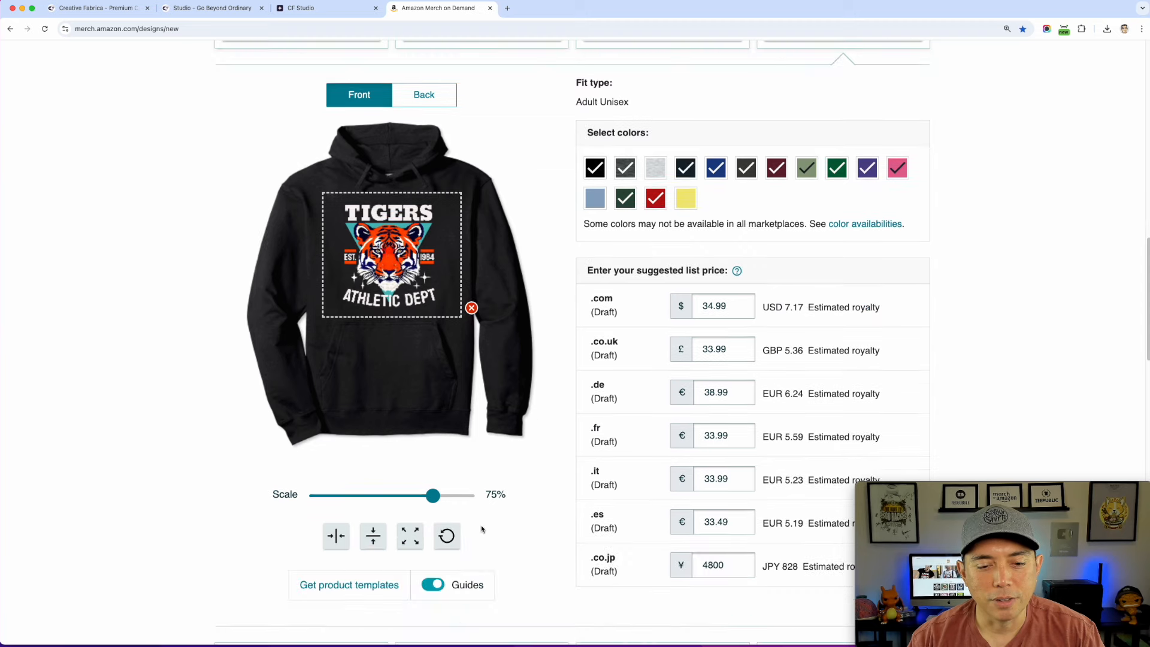
click(435, 587)
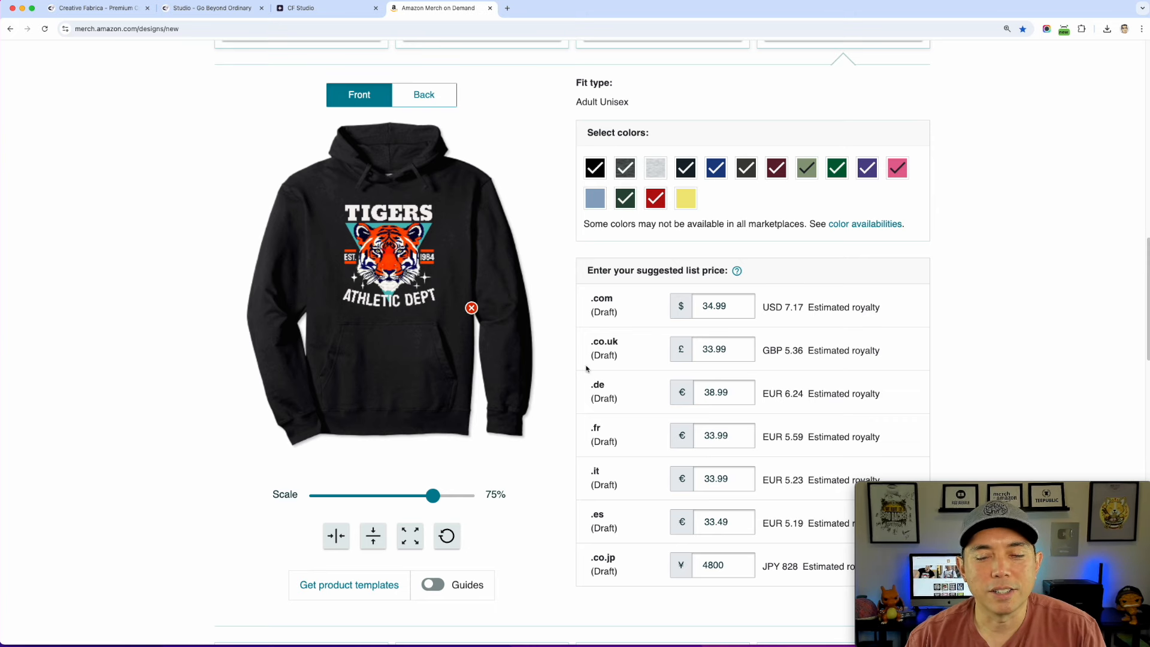
scroll(1023, 318, up, 2)
scroll(1023, 318, up, 10)
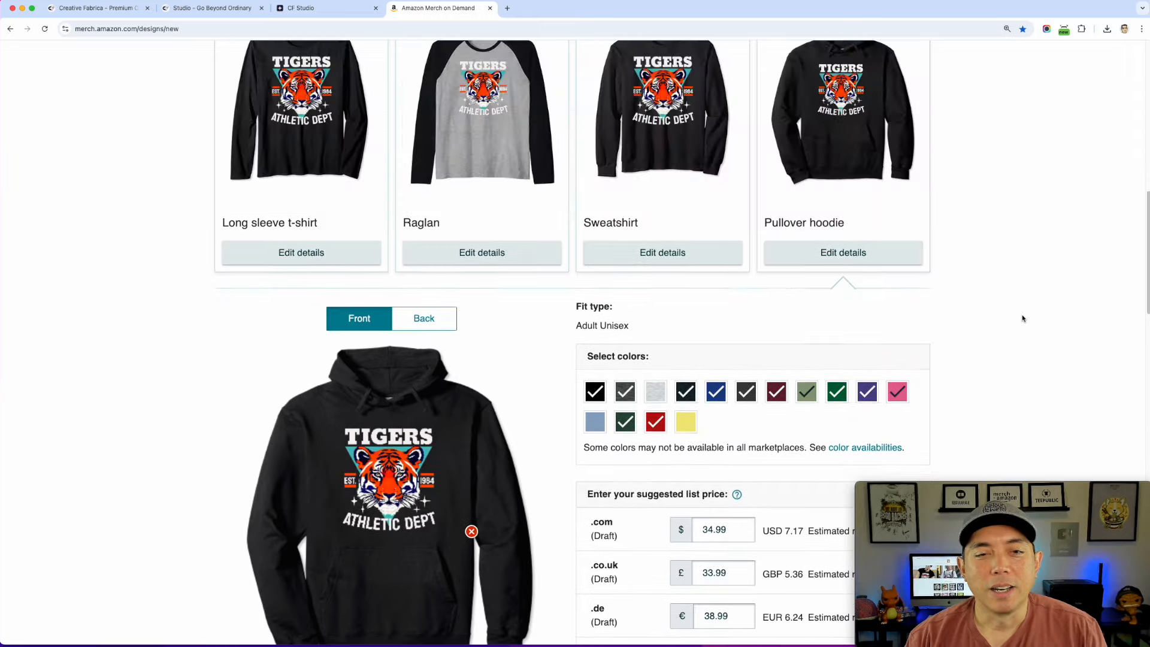
scroll(963, 365, up, 2)
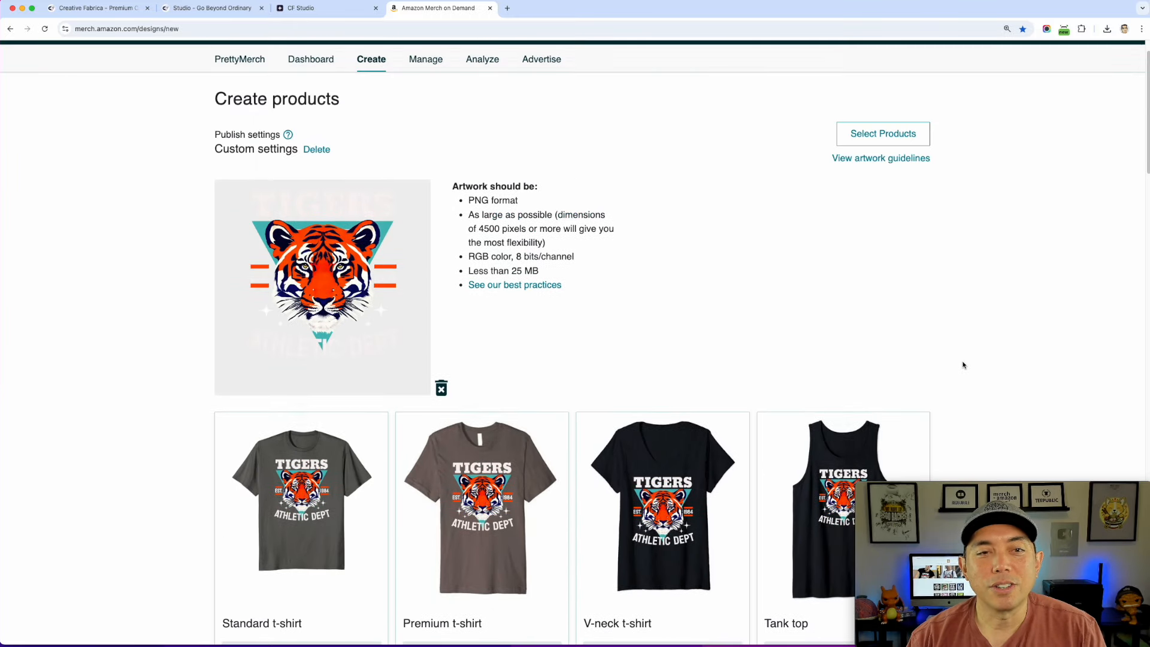